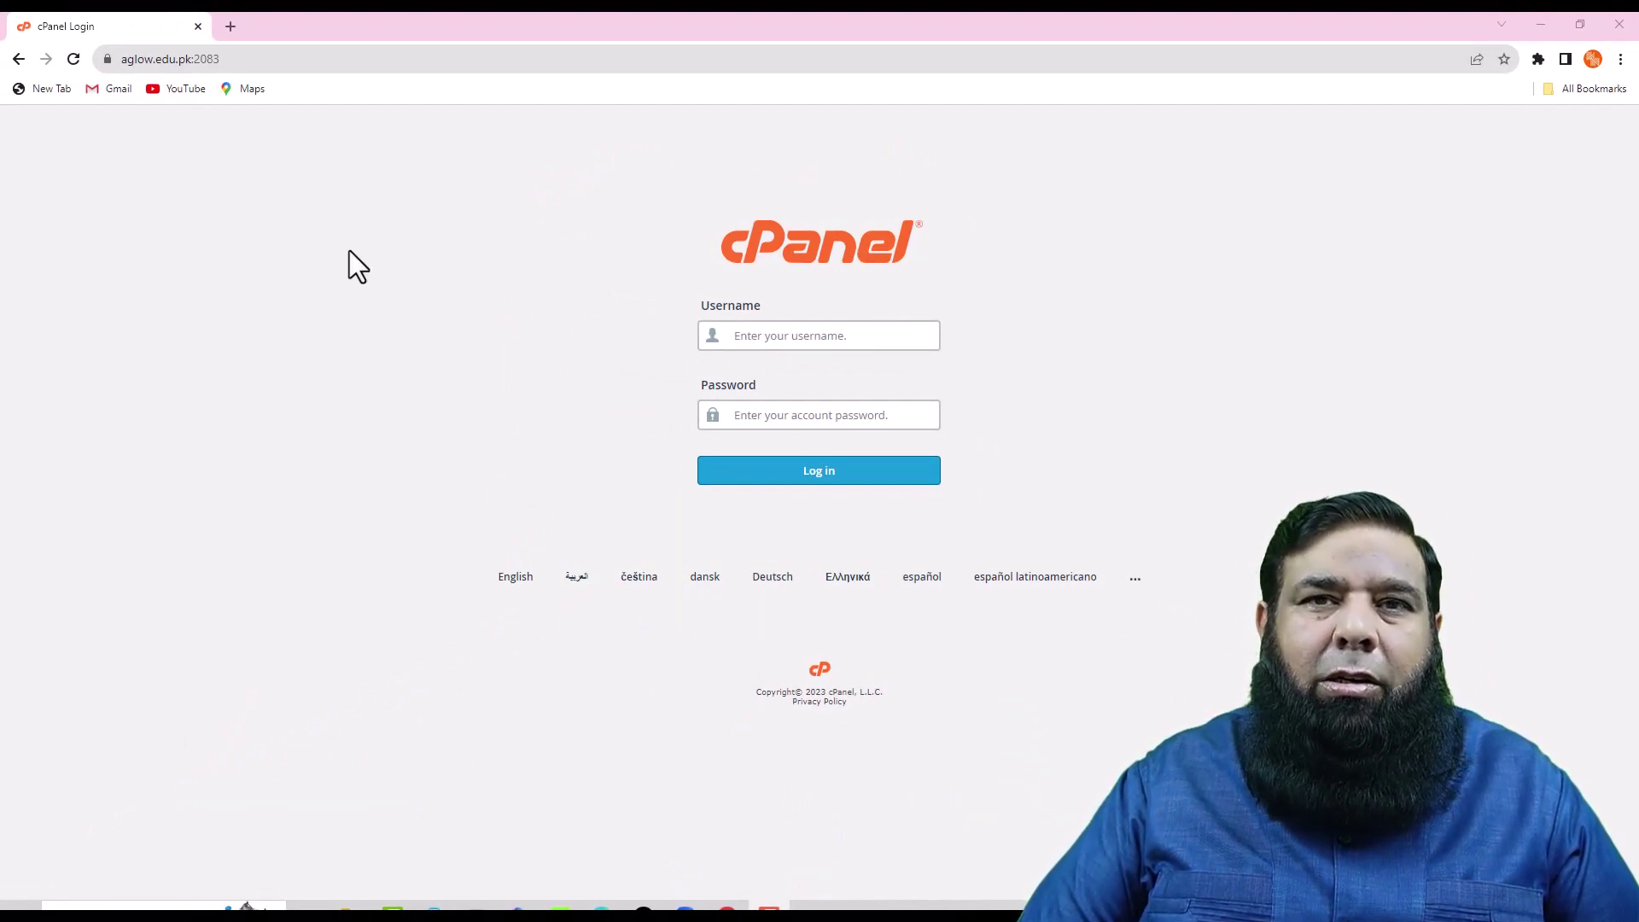
- Load shops.gfxinn.com in a new Chrome tab and see that it returns 404 Not Found
{"action": "left_click", "coordinate": [232, 27]}
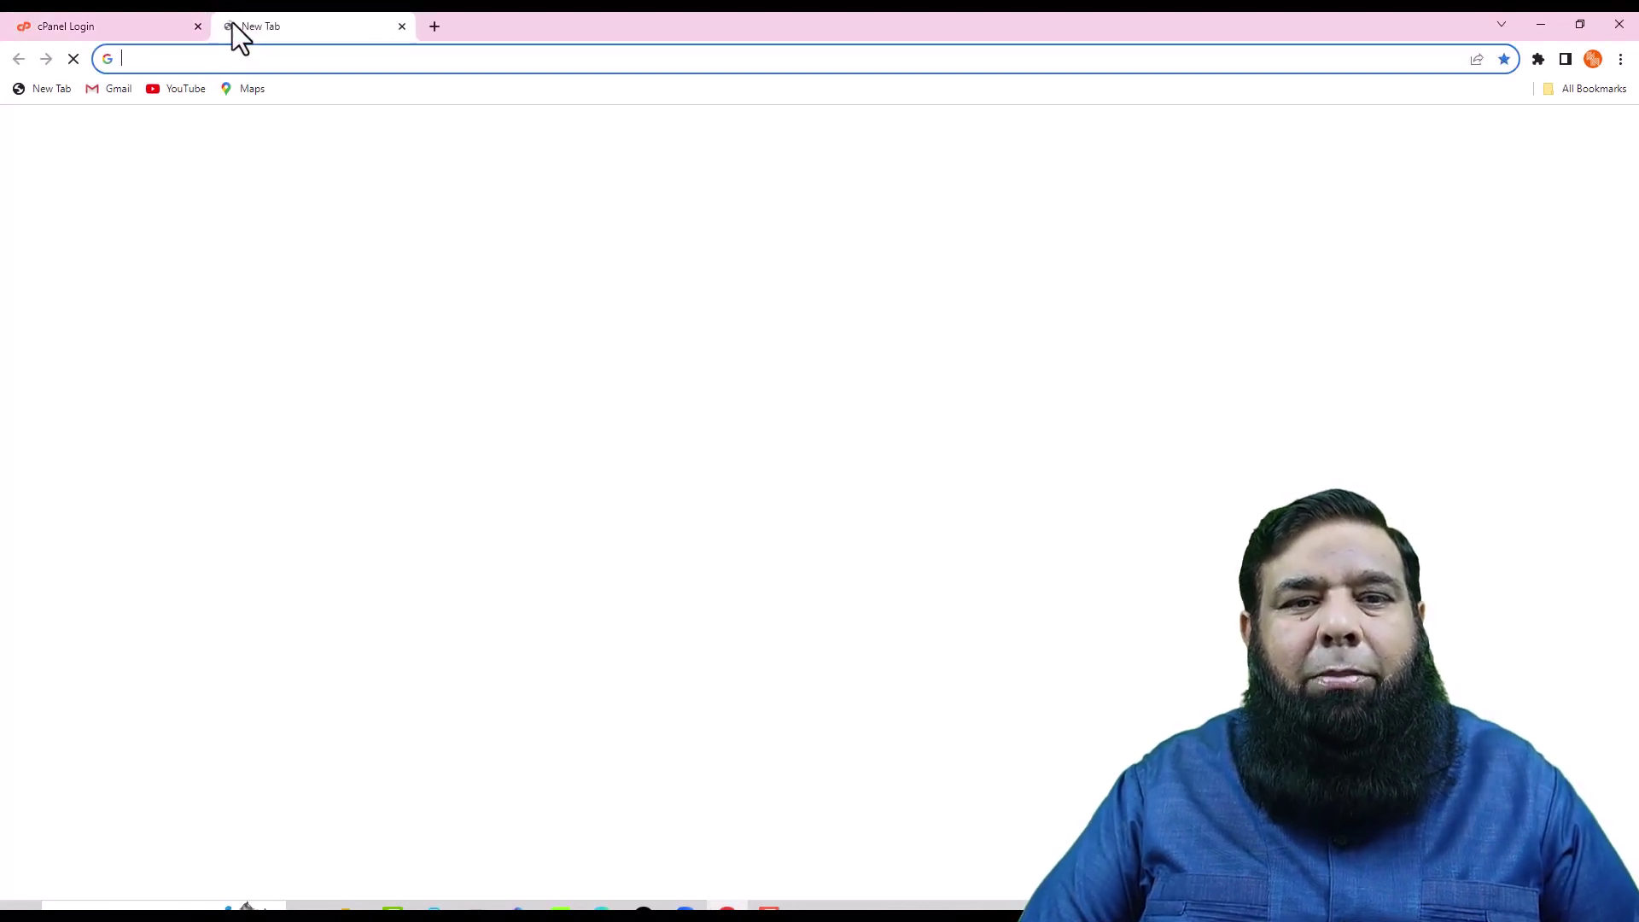
{"action": "type", "text": "shops"}
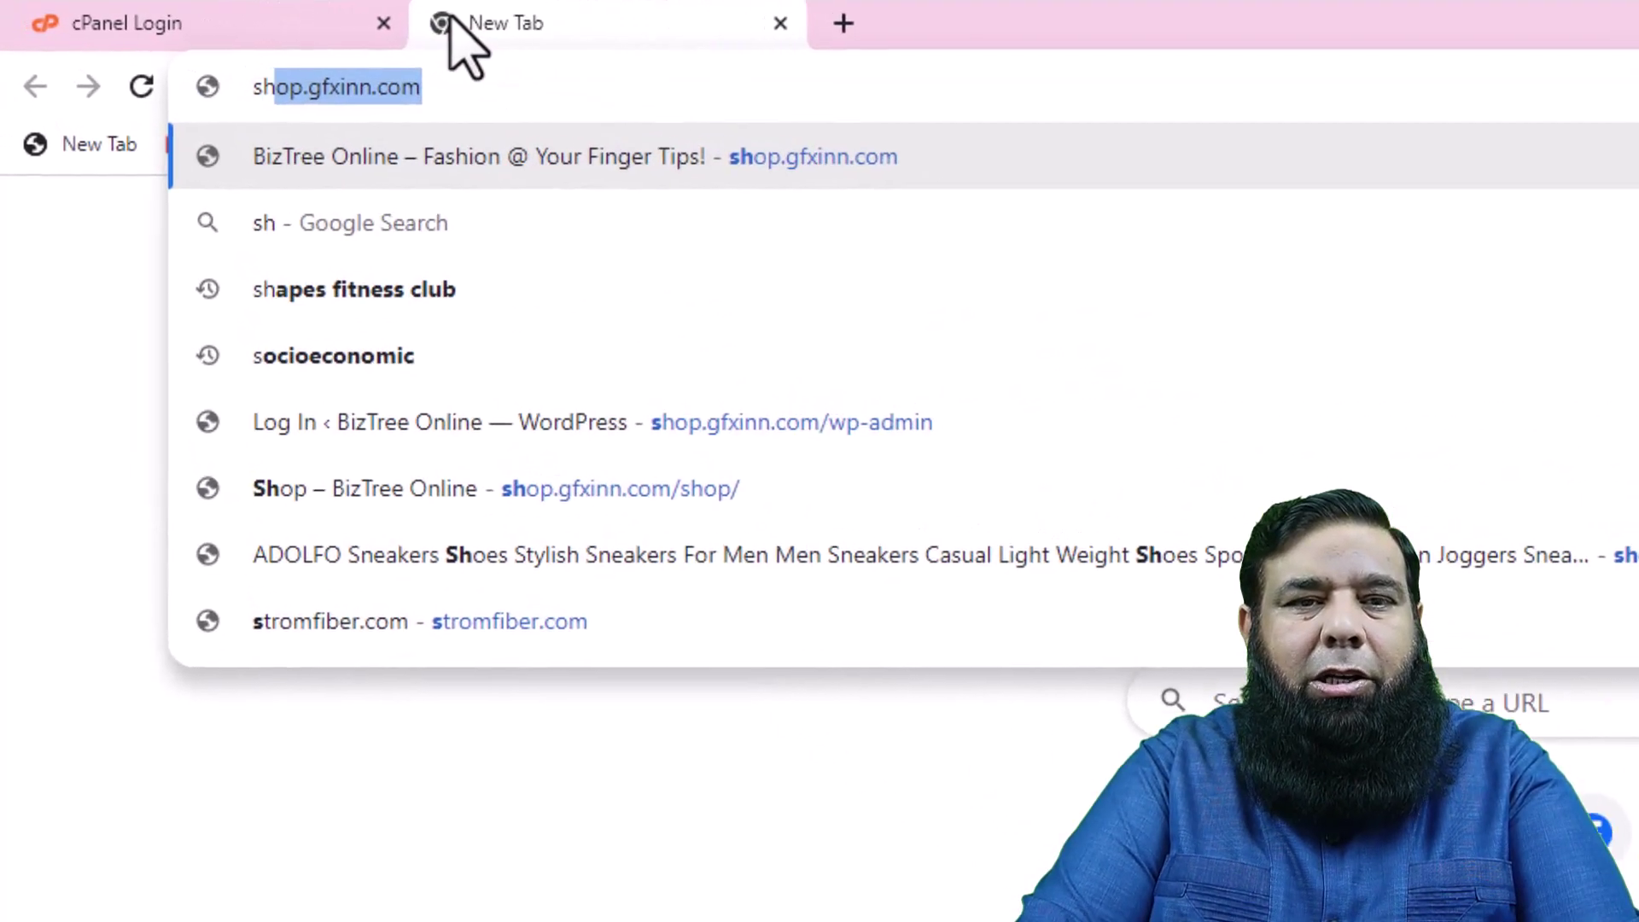
{"action": "type", "text": "."}
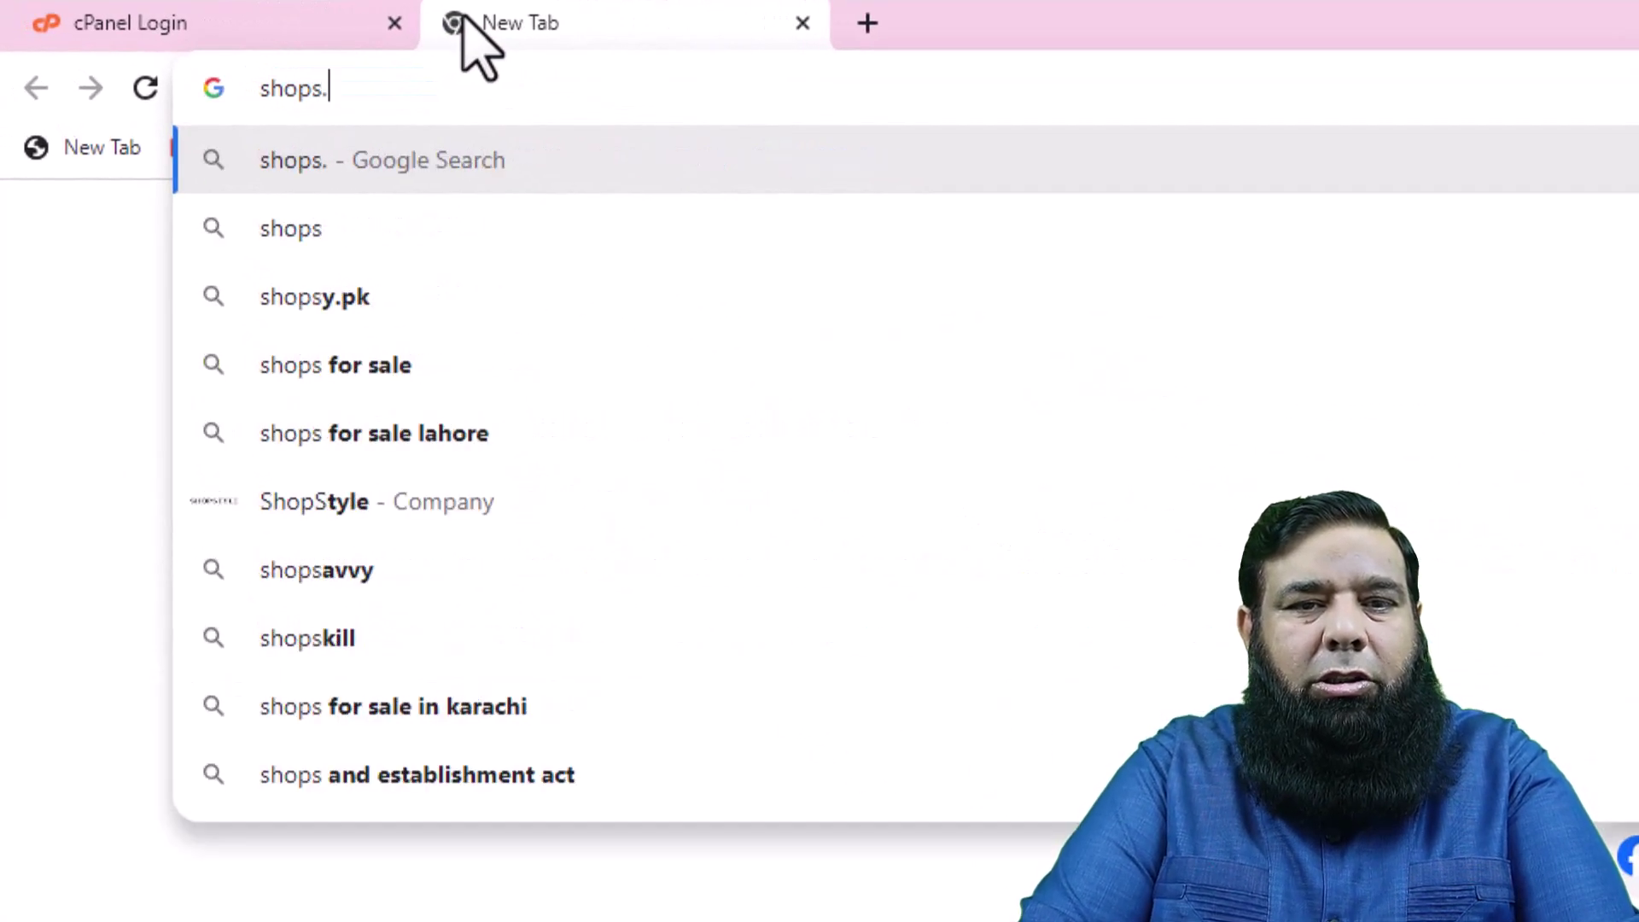
{"action": "type", "text": "gfxinn.com"}
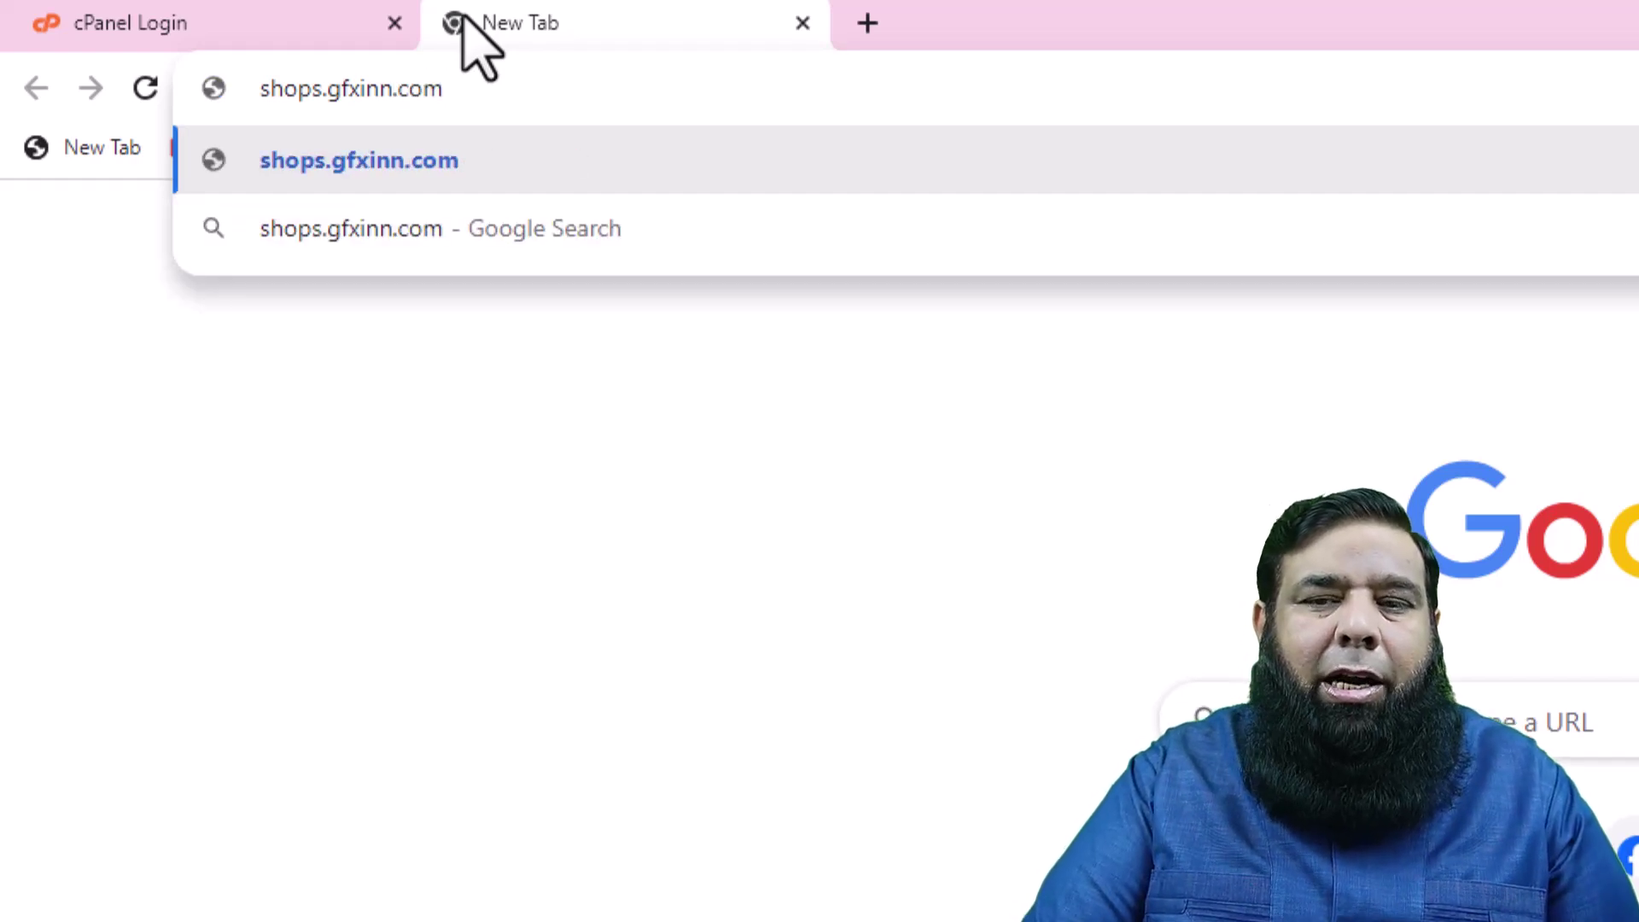
{"action": "key", "text": "Return"}
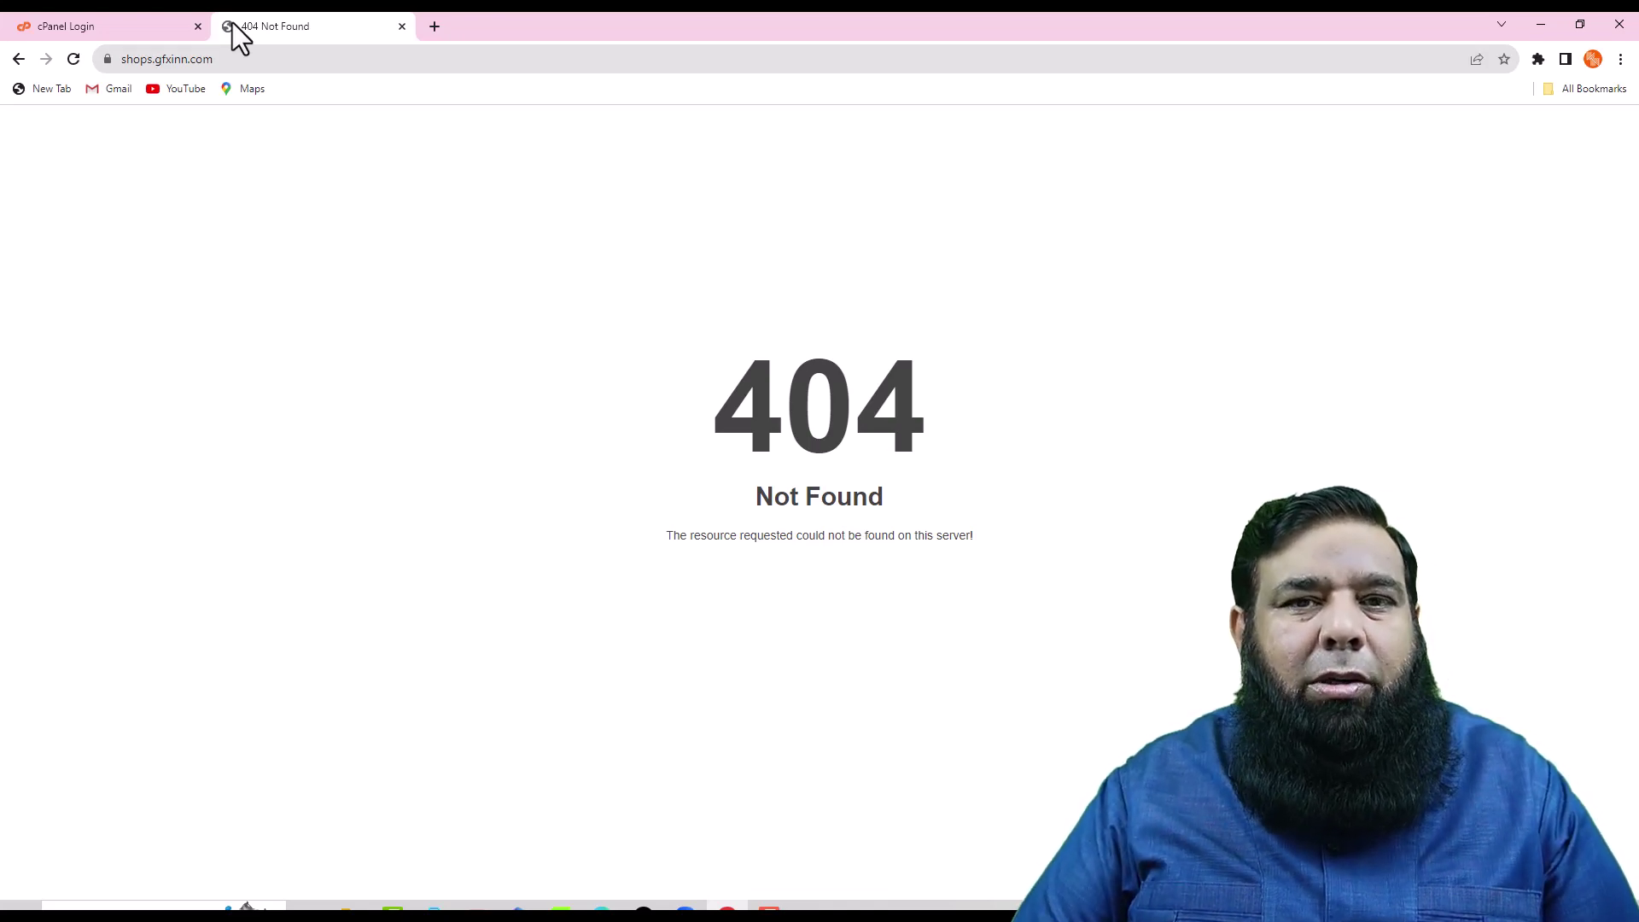
- Close the 404 tab and log in to cPanel with the saved, autofilled credentials
{"action": "left_click", "coordinate": [402, 27]}
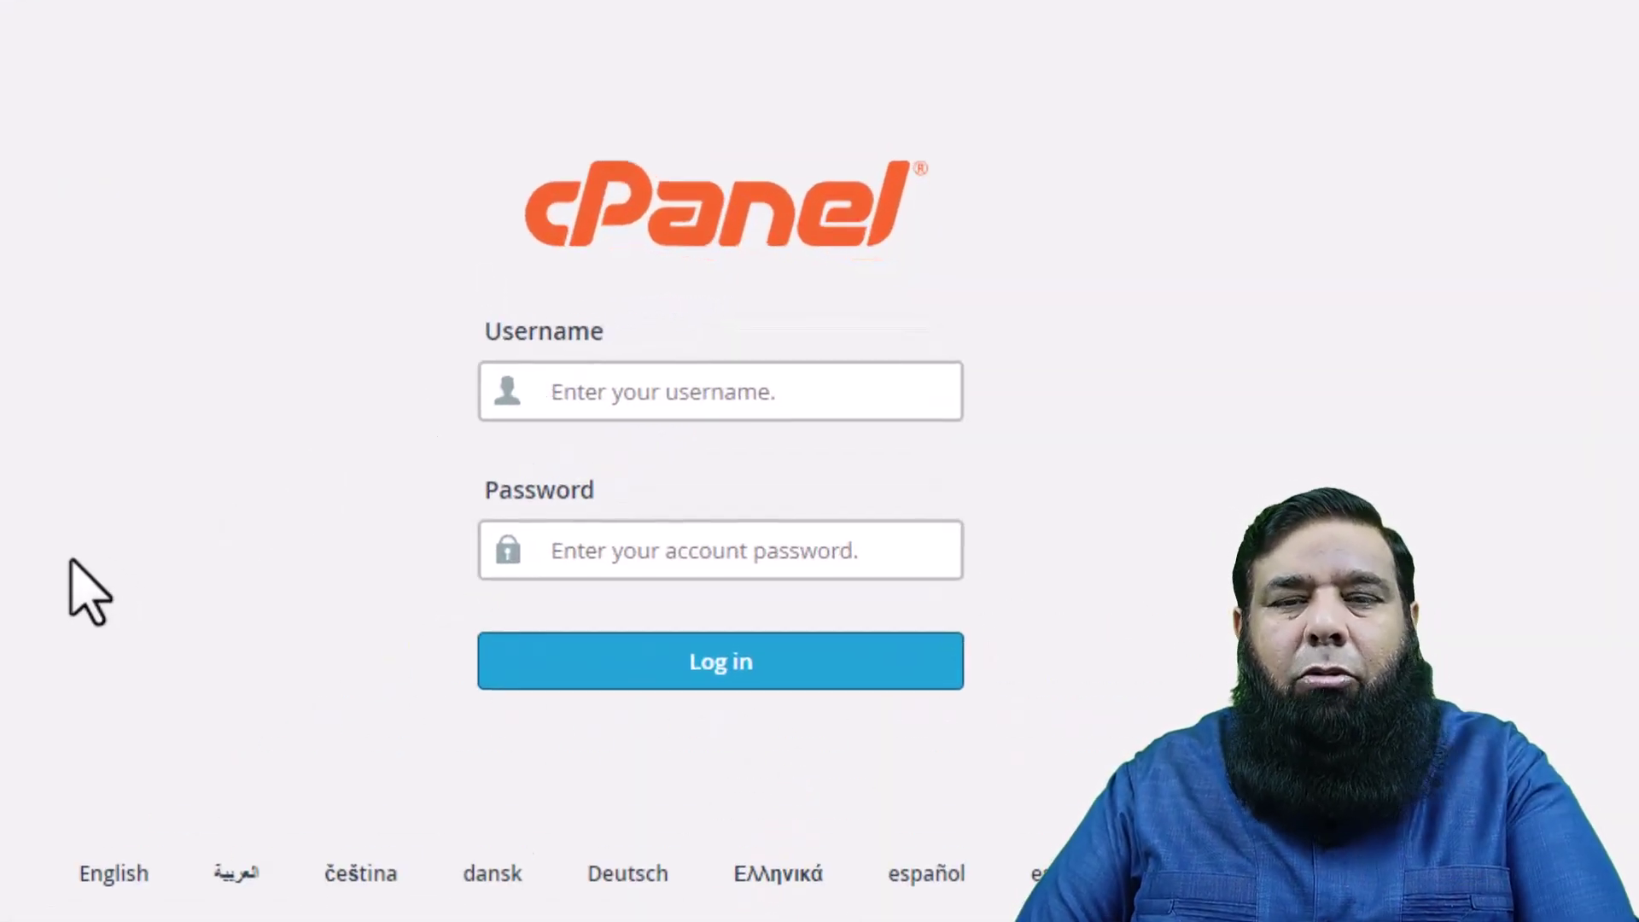
{"action": "left_click", "coordinate": [732, 551]}
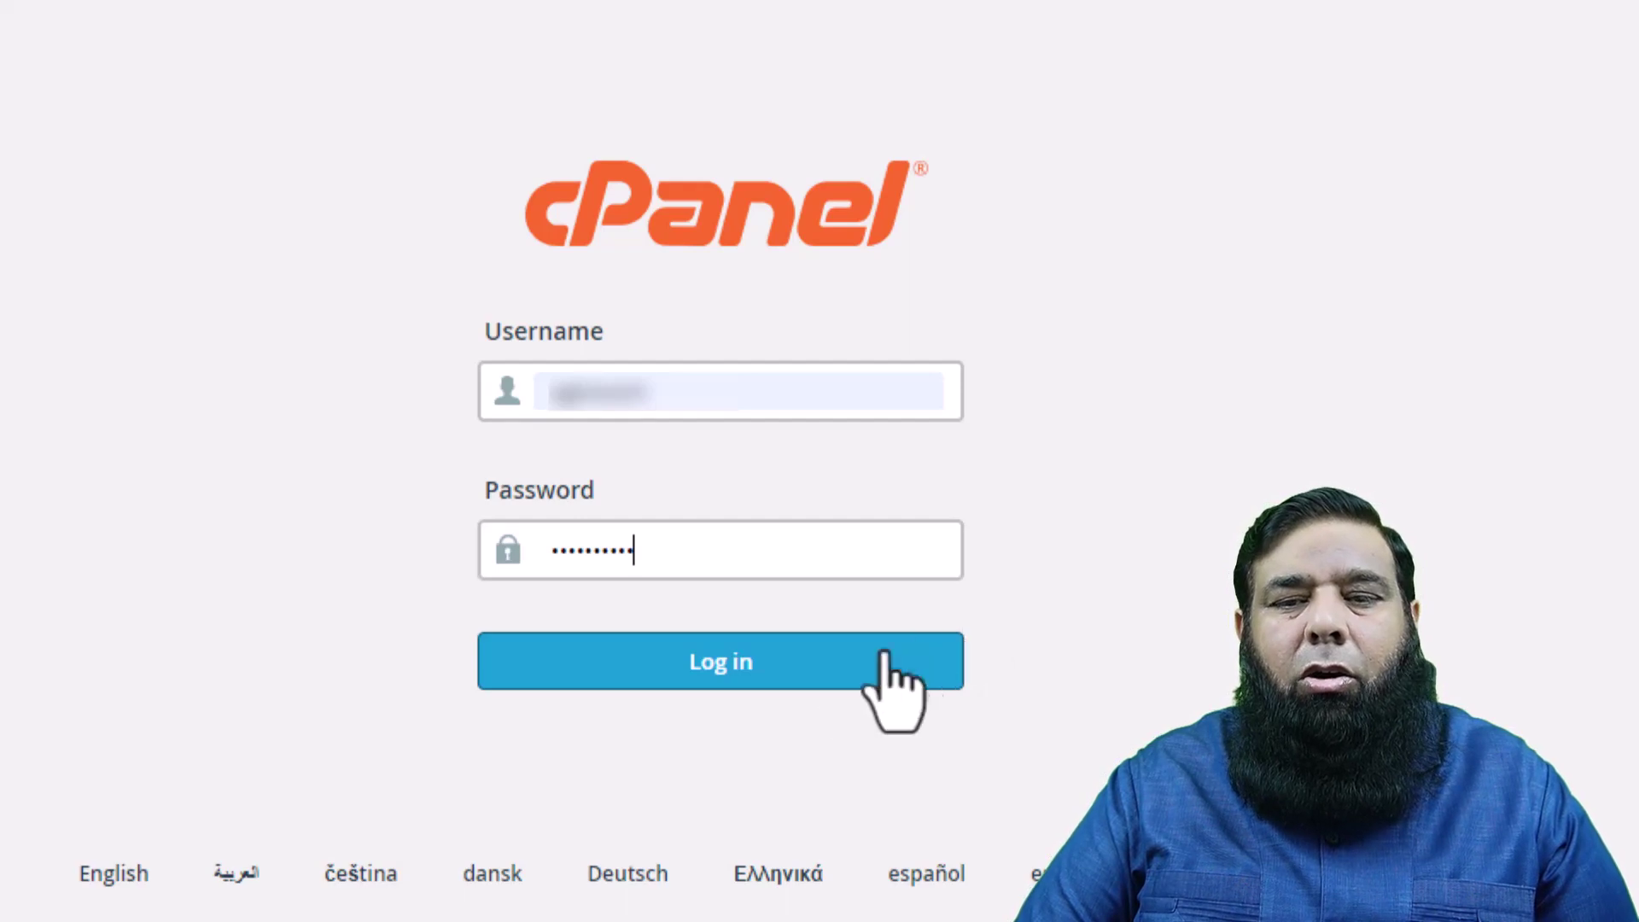
{"action": "left_click", "coordinate": [806, 669]}
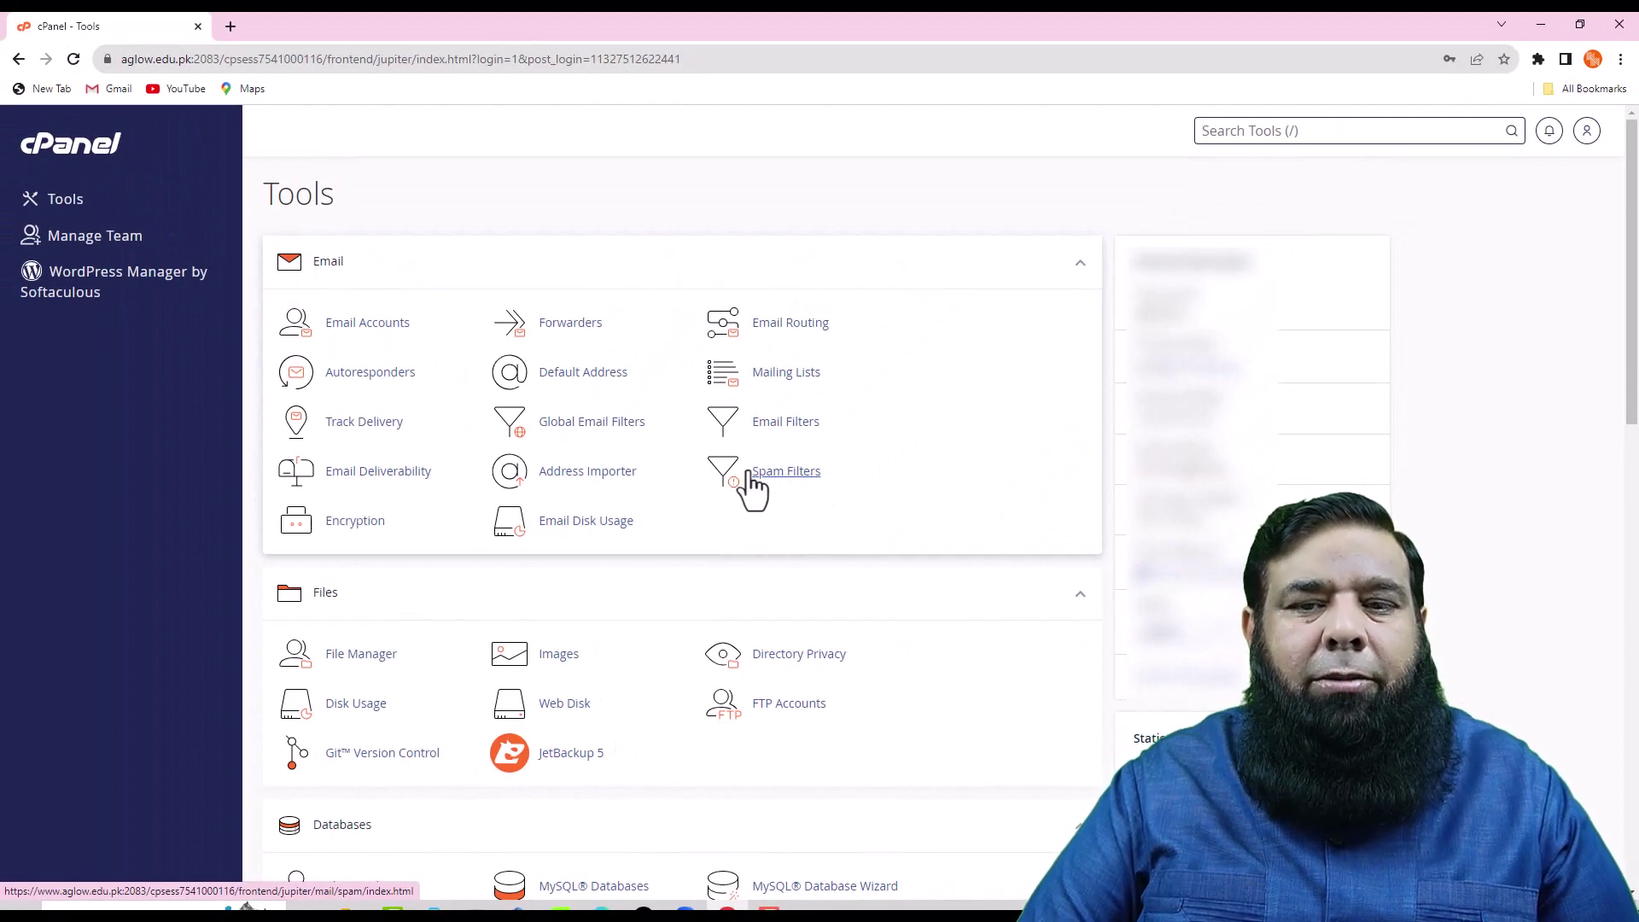
- Open WordPress from the Softaculous Apps Installer section of cPanel
{"action": "scroll", "coordinate": [754, 487], "scroll_direction": "down", "scroll_amount": 10}
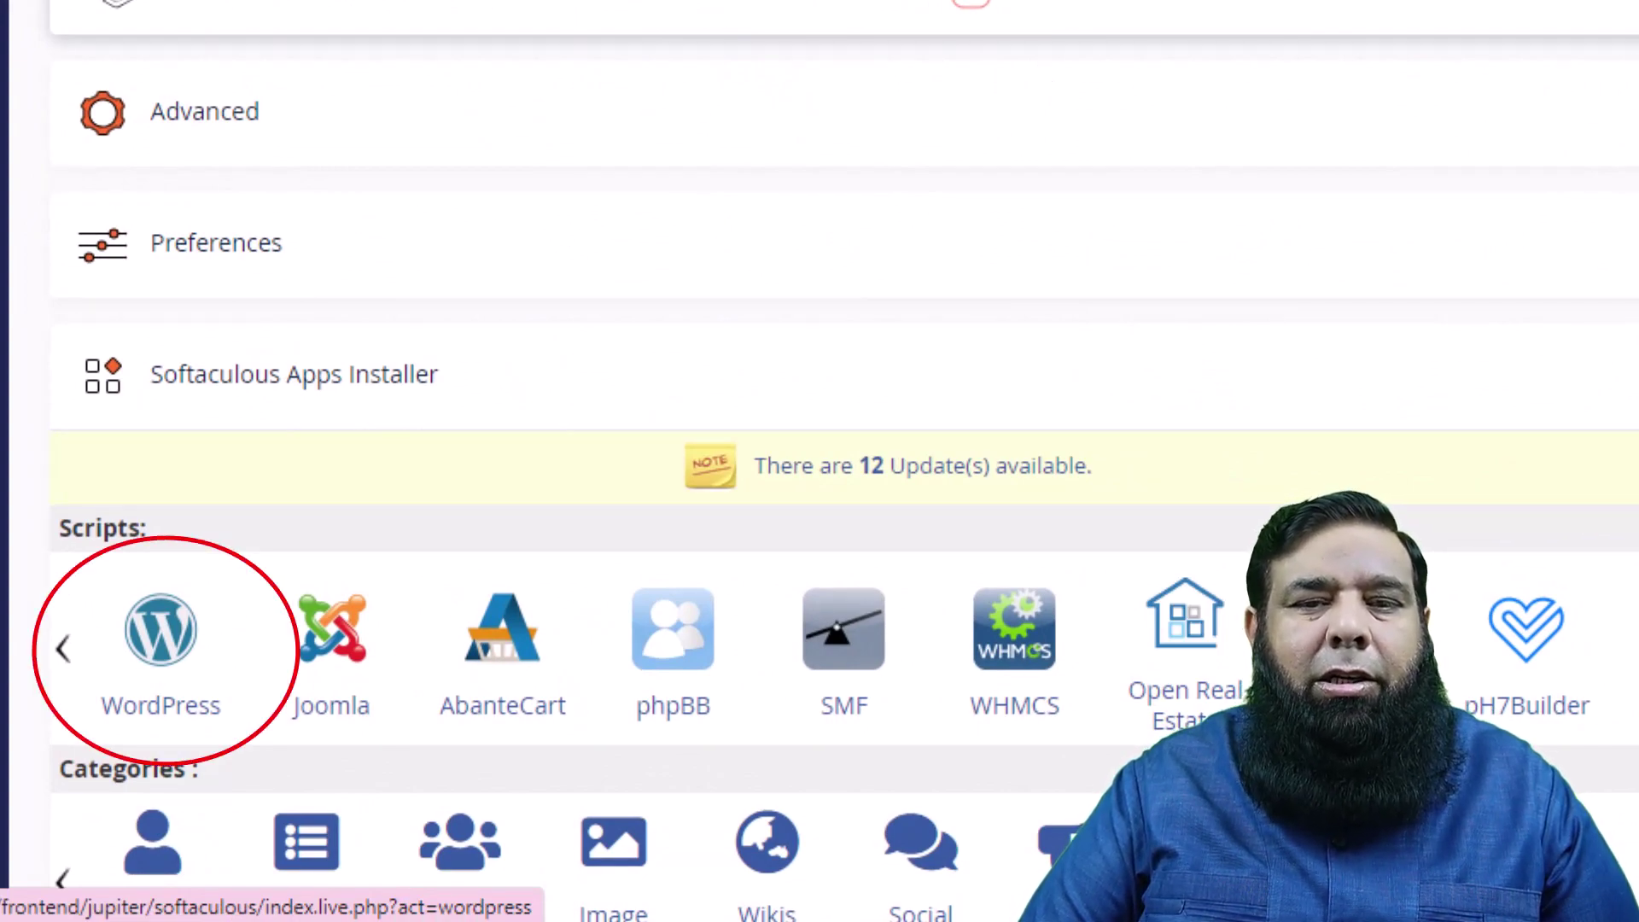
{"action": "left_click", "coordinate": [161, 632]}
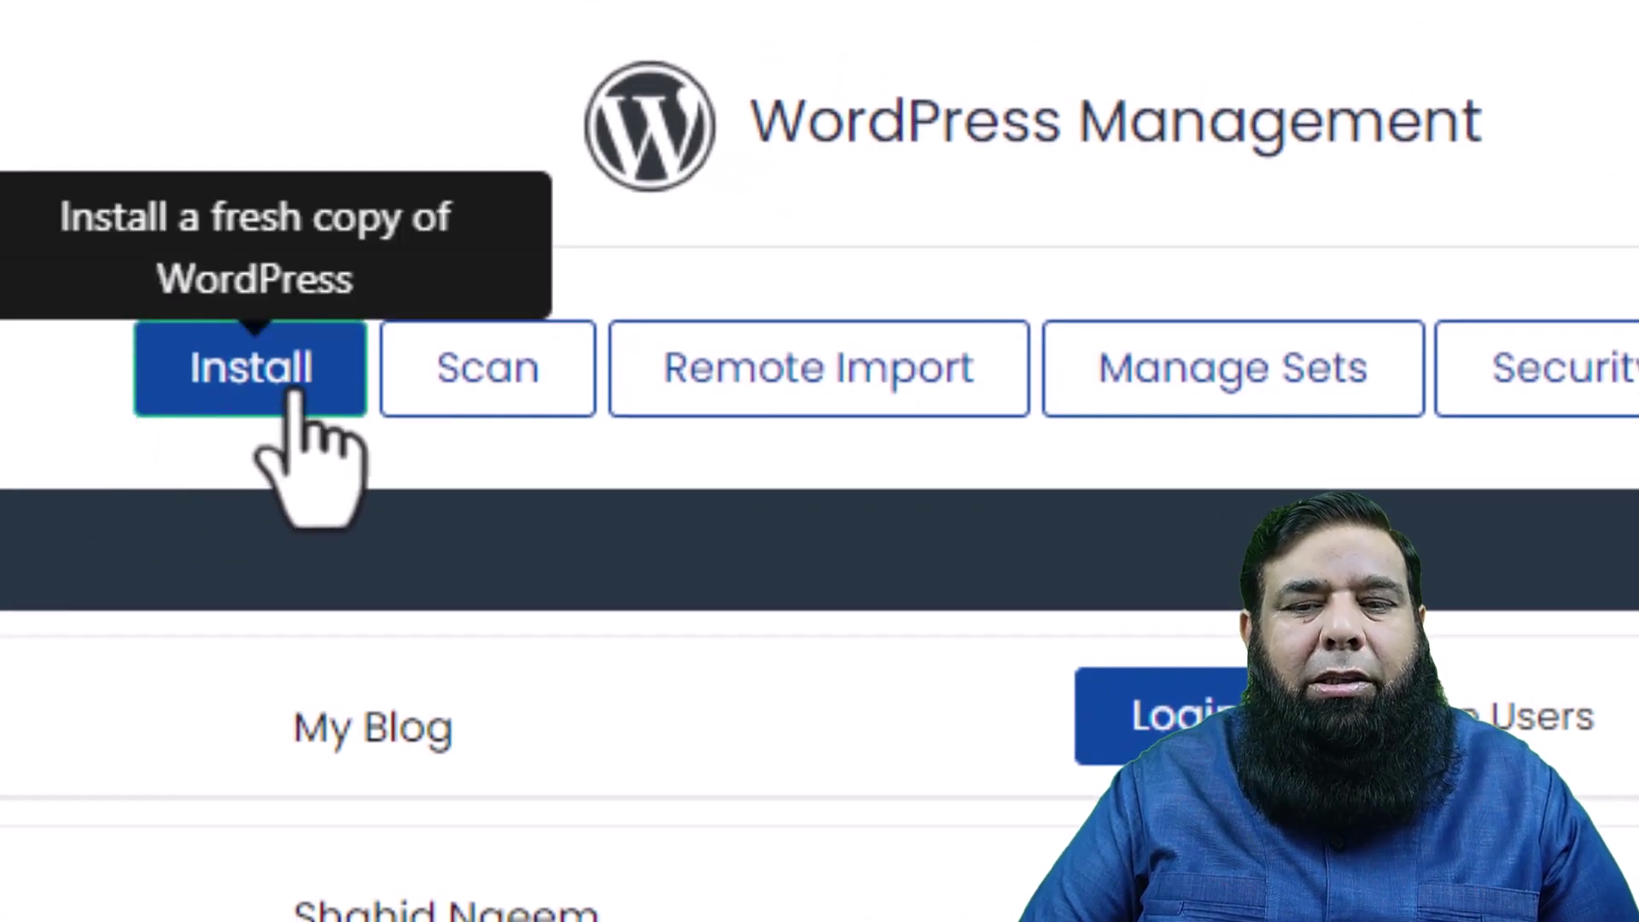
- Start a new WordPress install on shops.gfxinn.com, clearing the default 'wp' directory
{"action": "left_click", "coordinate": [256, 368]}
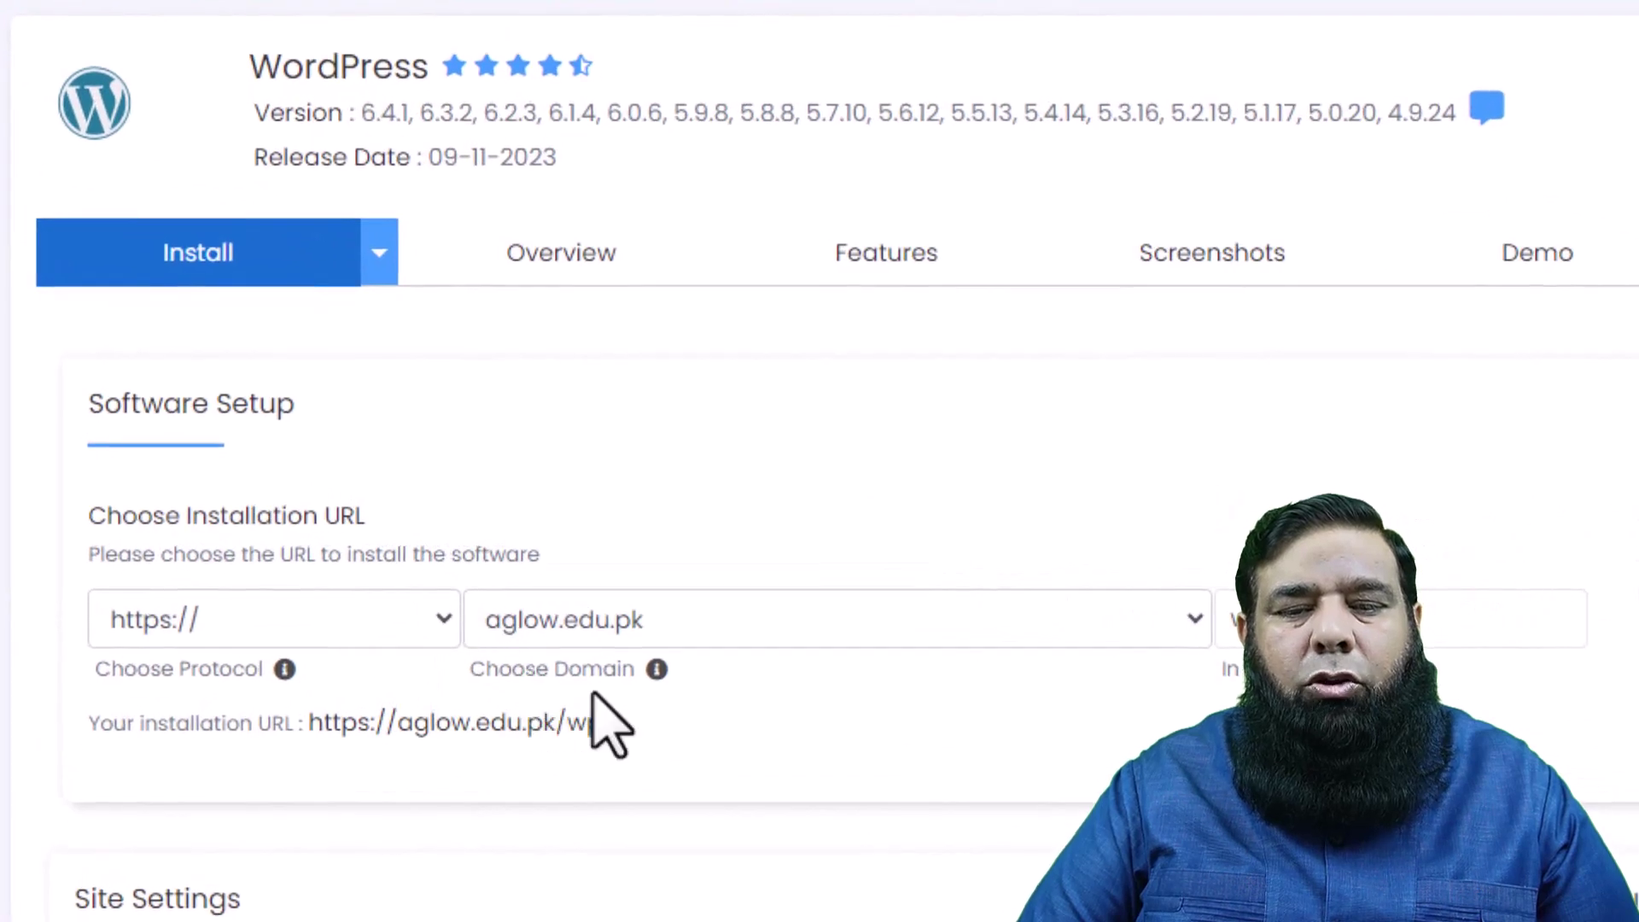
{"action": "left_click", "coordinate": [1196, 618]}
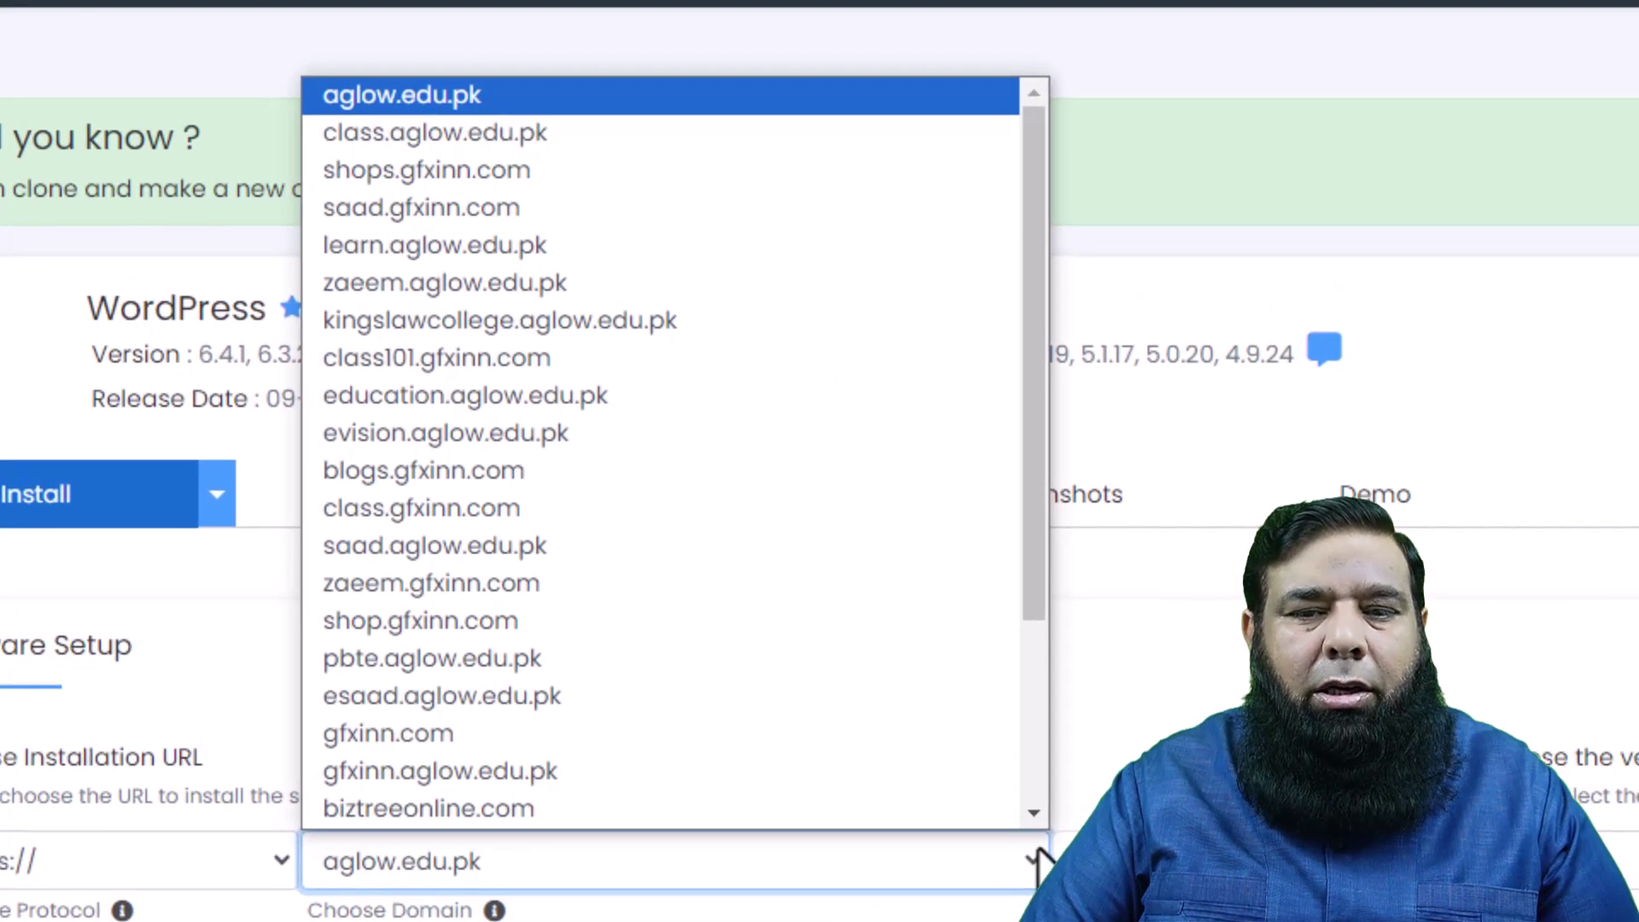
{"action": "left_click", "coordinate": [670, 175]}
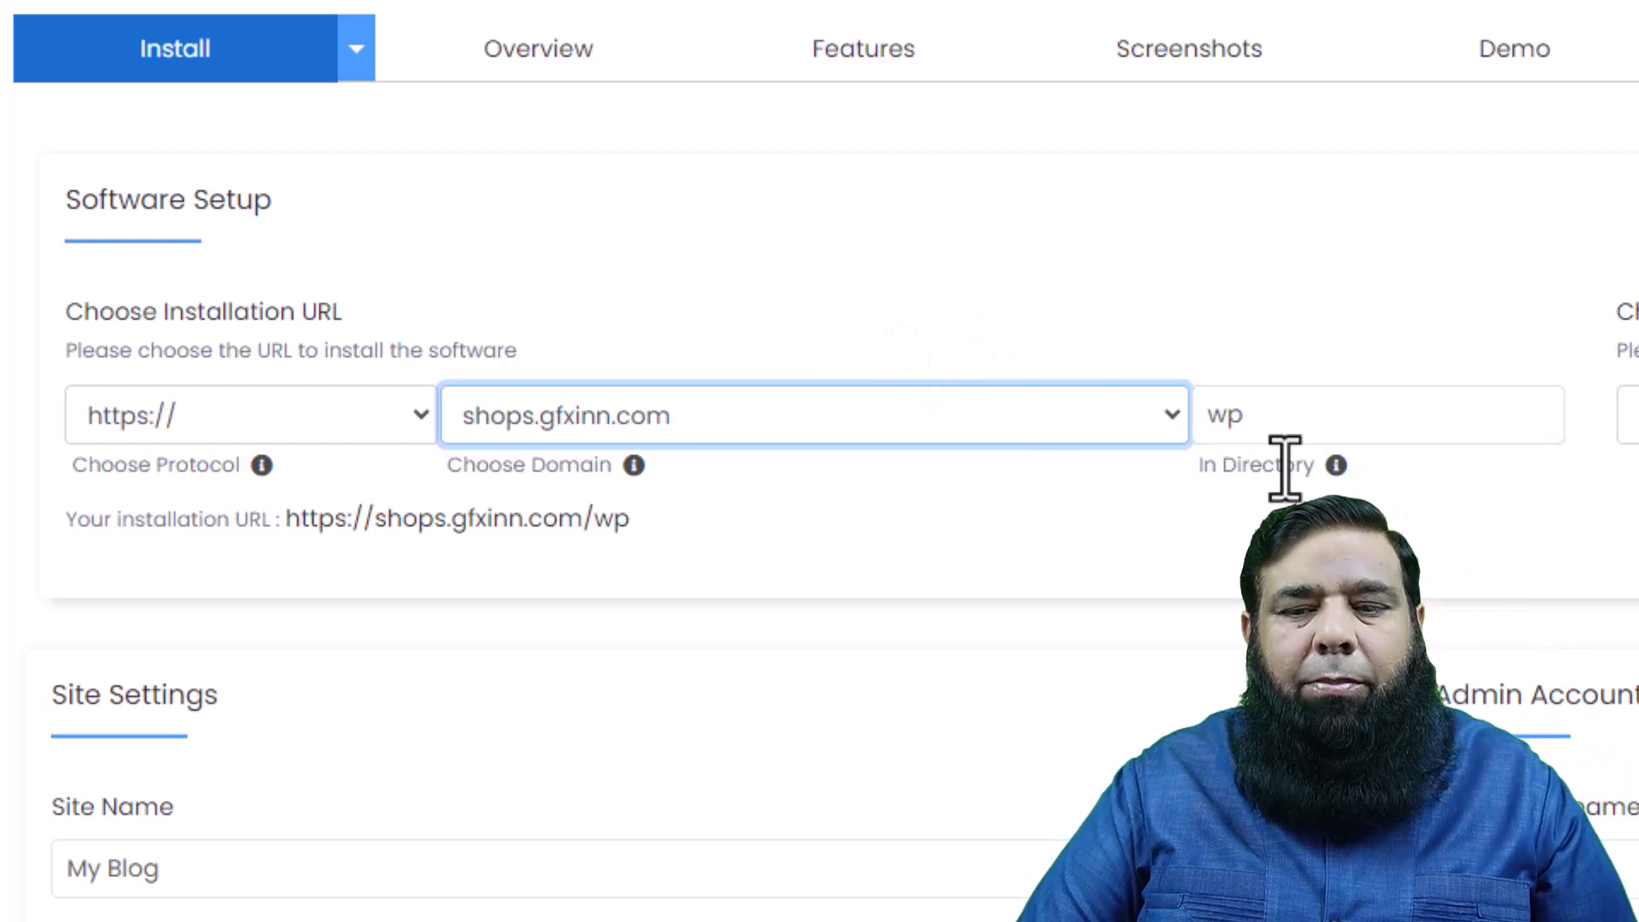
{"action": "left_click", "coordinate": [1309, 420]}
{"action": "left_click_drag", "start_coordinate": [1309, 420], "coordinate": [1196, 437]}
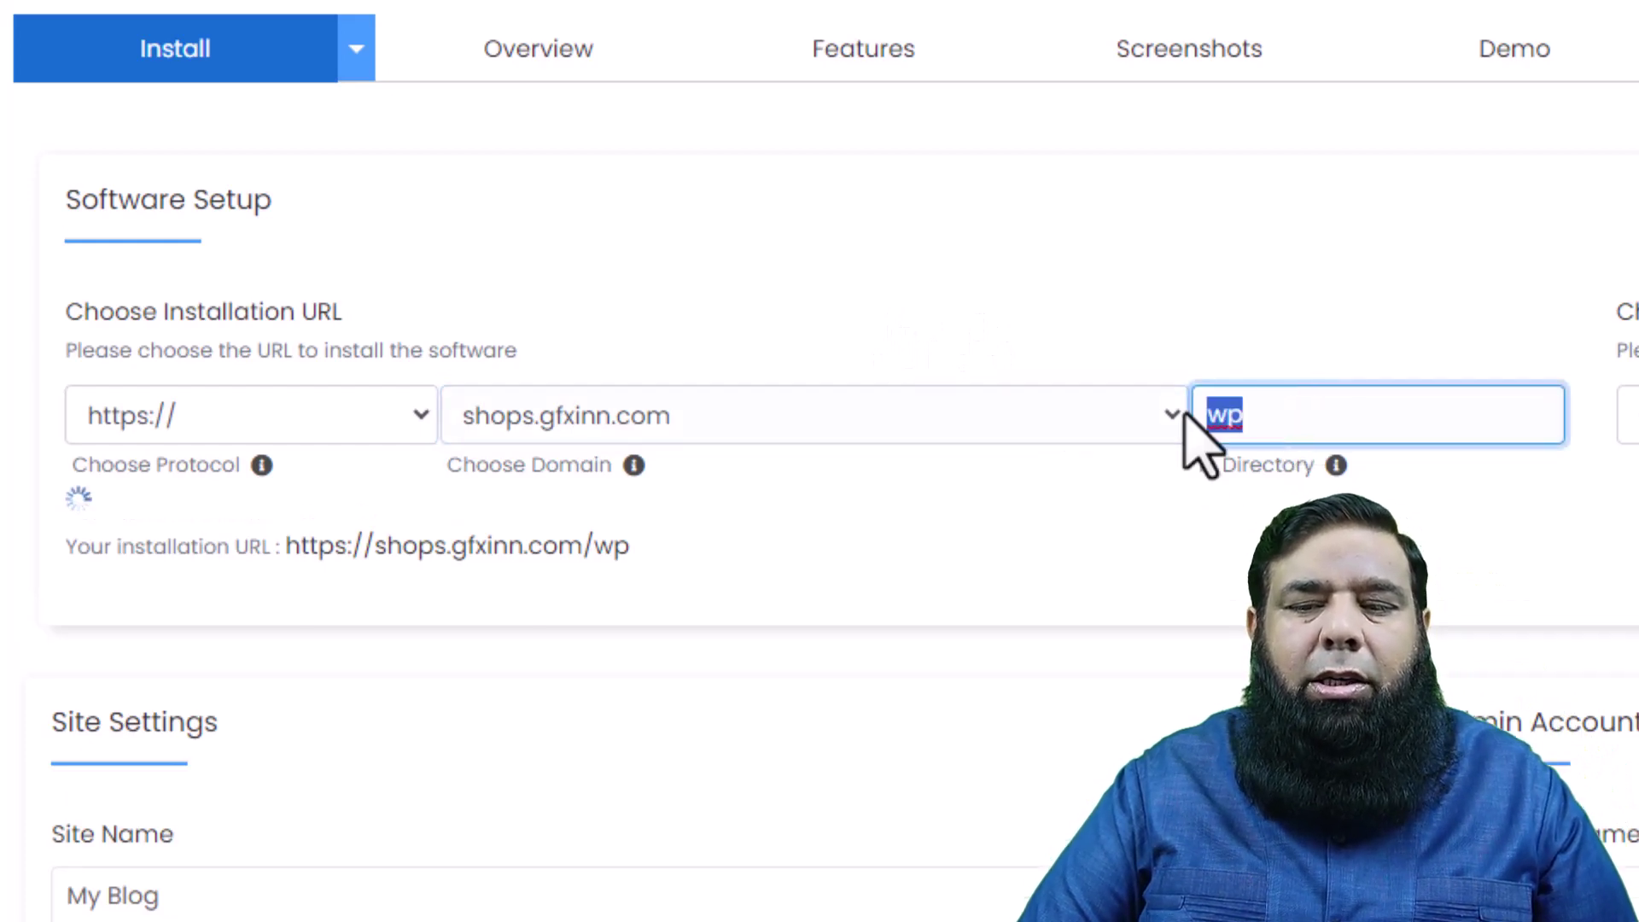
{"action": "key", "text": "BackSpace"}
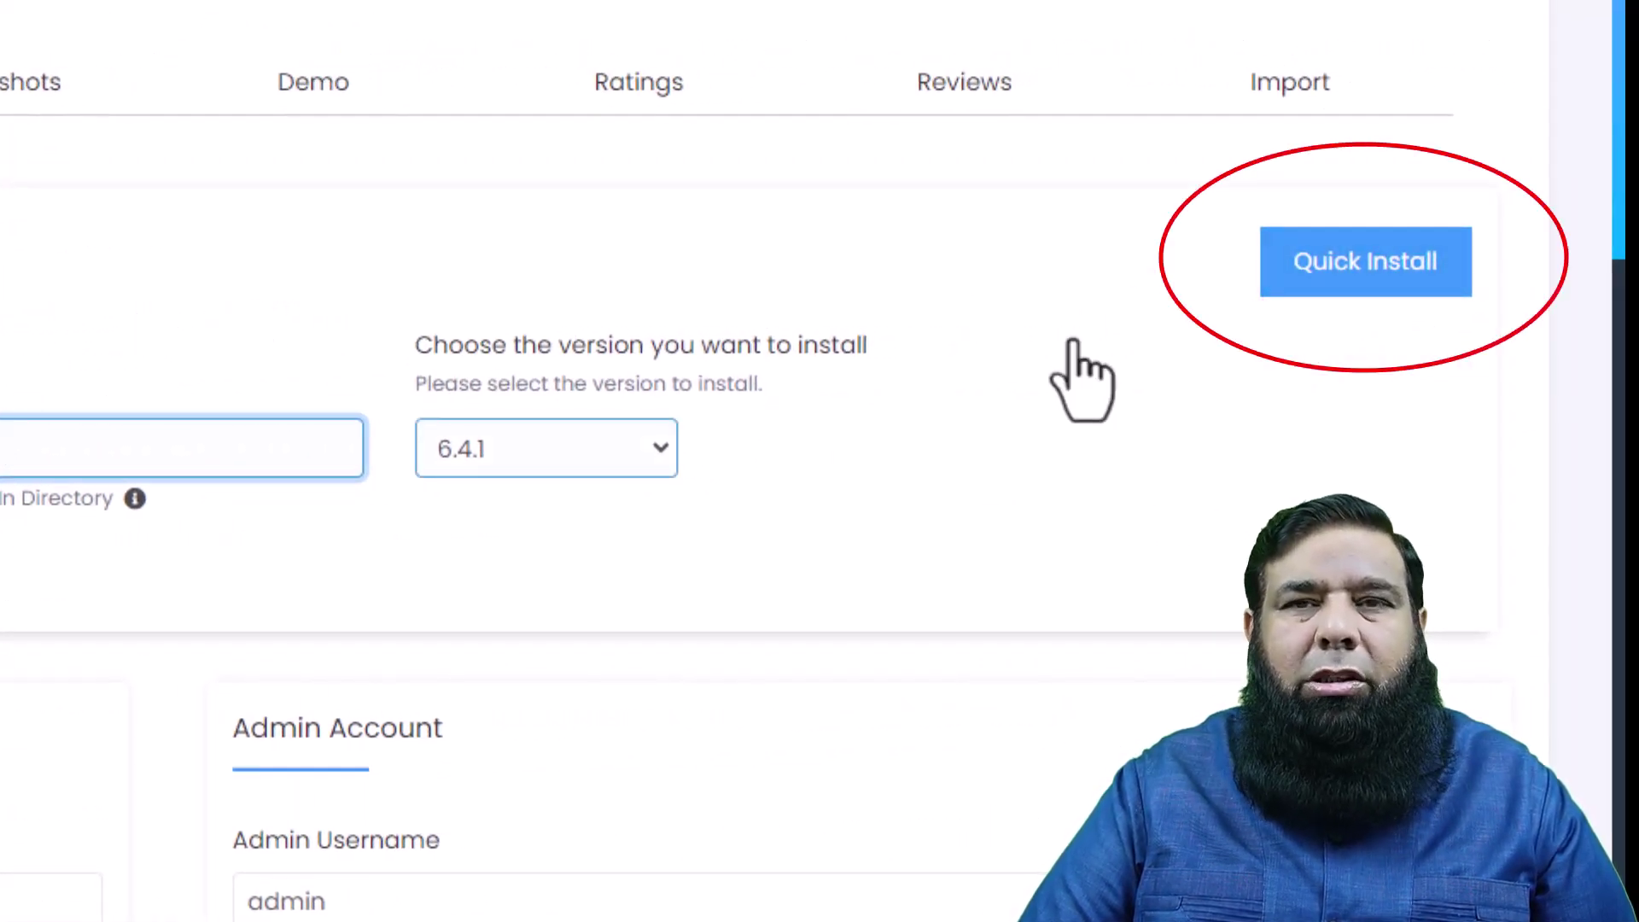
{"action": "scroll", "coordinate": [1080, 380], "scroll_direction": "down", "scroll_amount": 8}
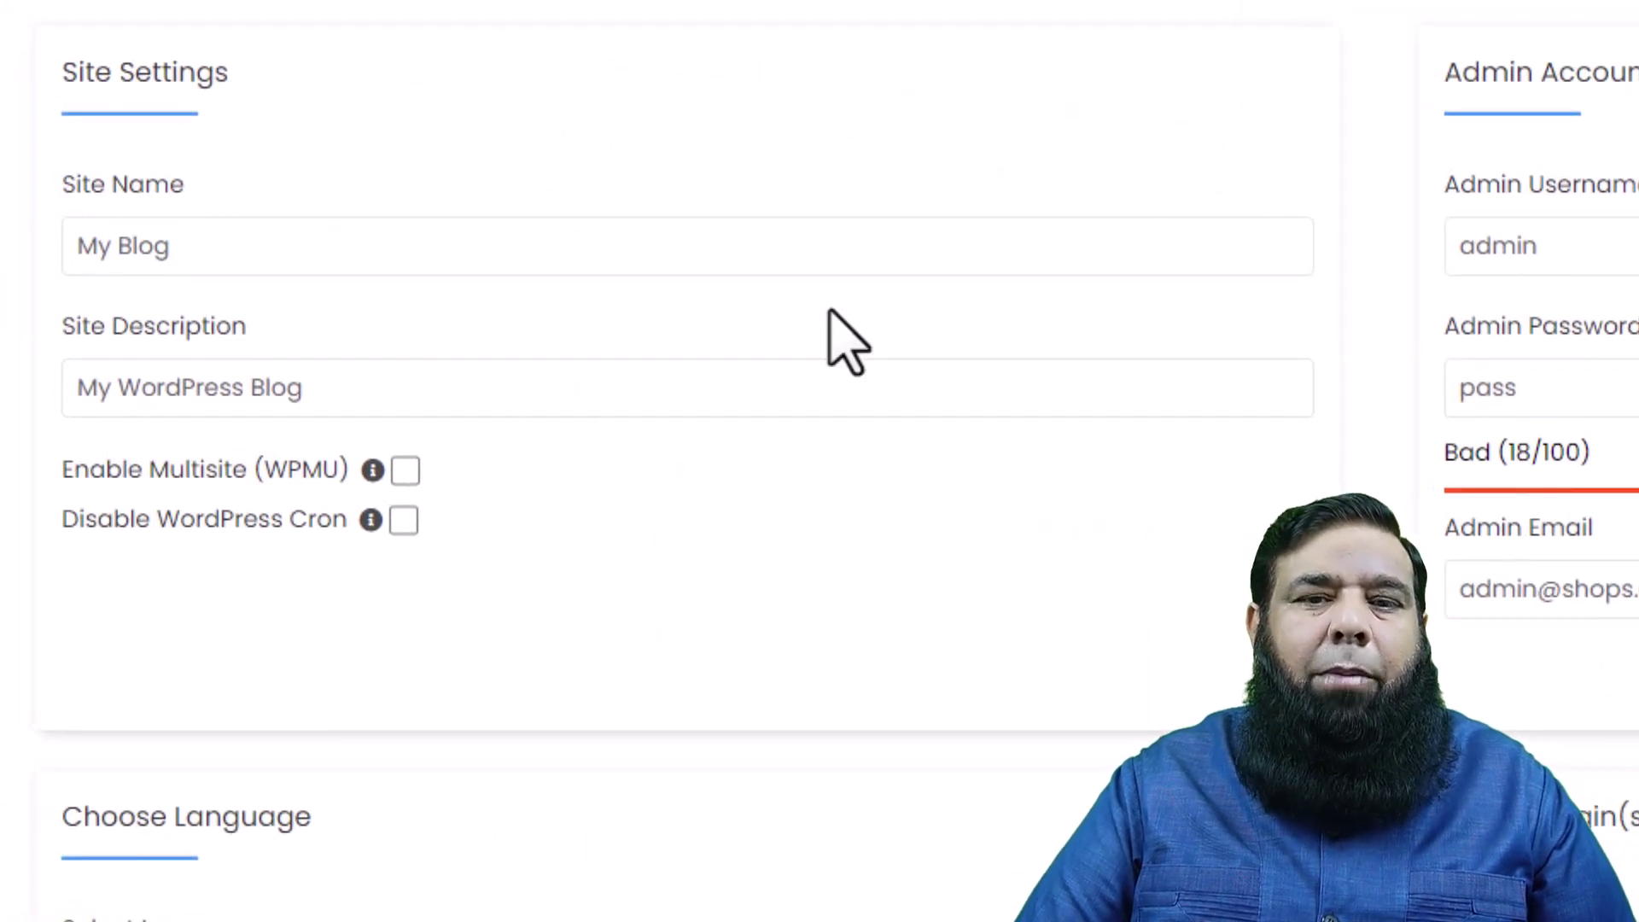
- Set the site name to 'BIZTREE ONLINE' and the description to 'Fashion @ Your Finger Tips'
{"action": "left_click", "coordinate": [293, 249]}
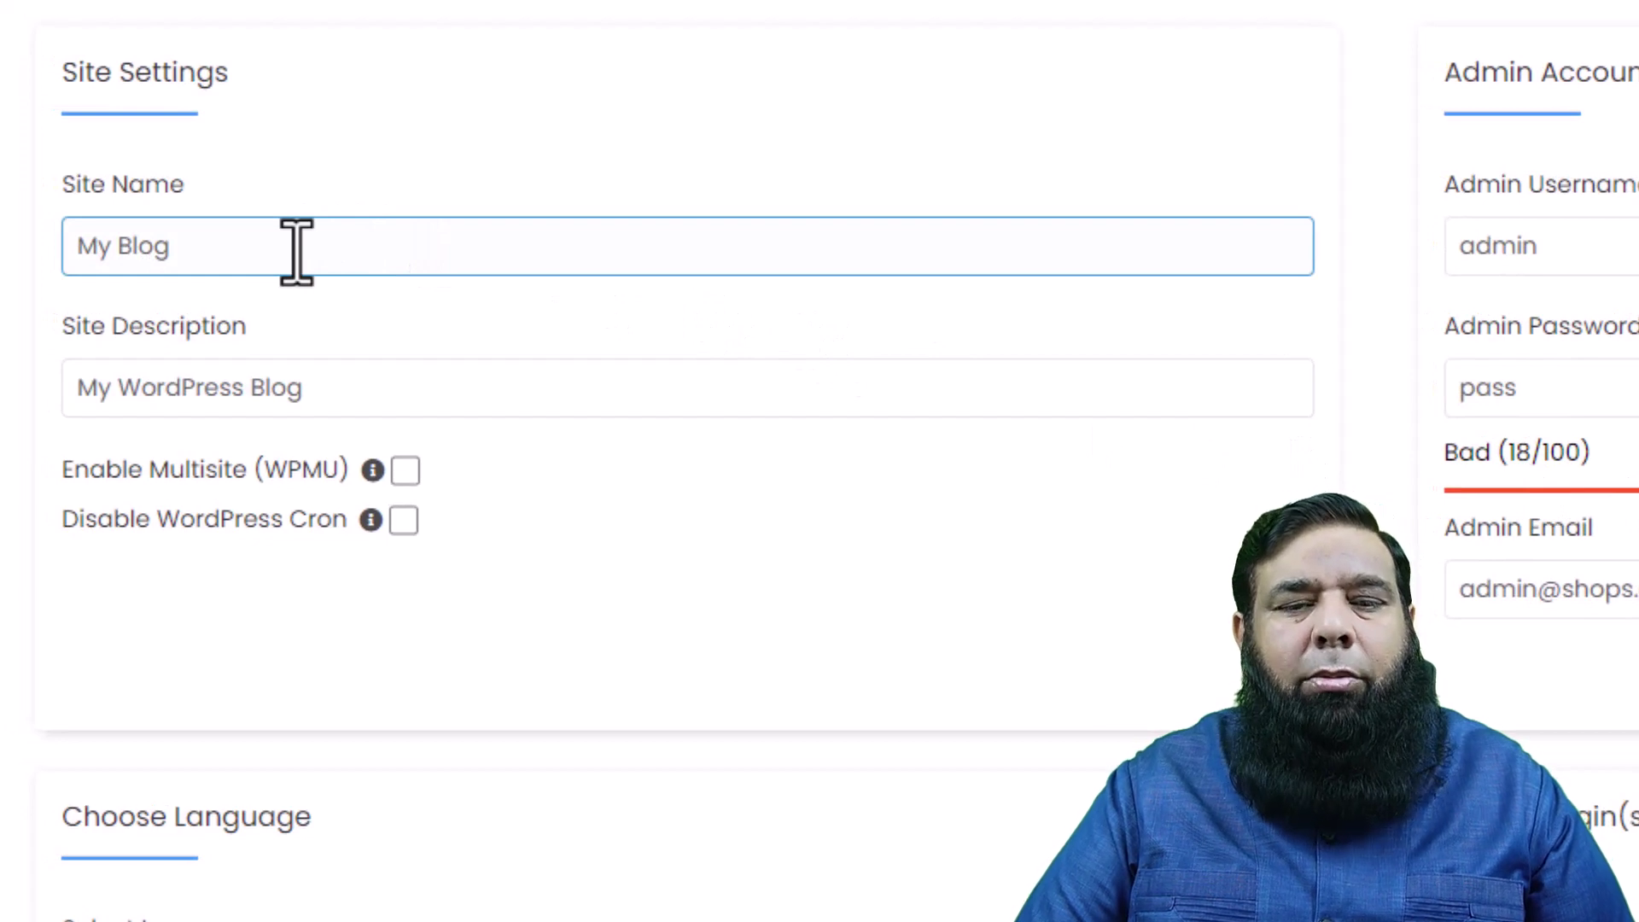
{"action": "key", "text": "ctrl+a"}
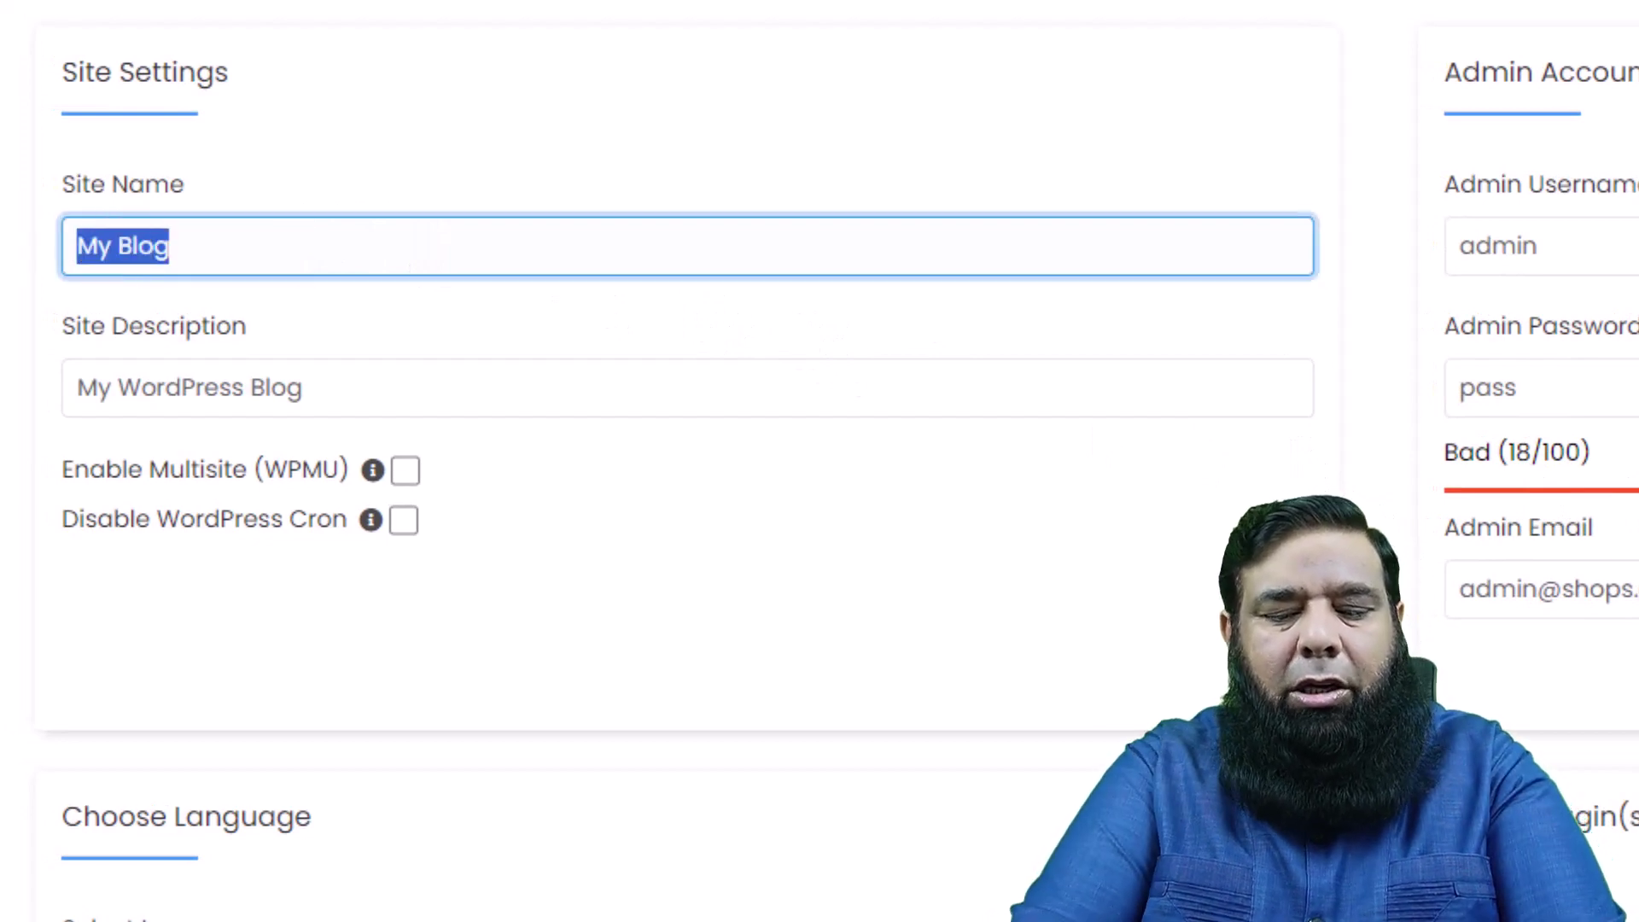
{"action": "type", "text": "BI"}
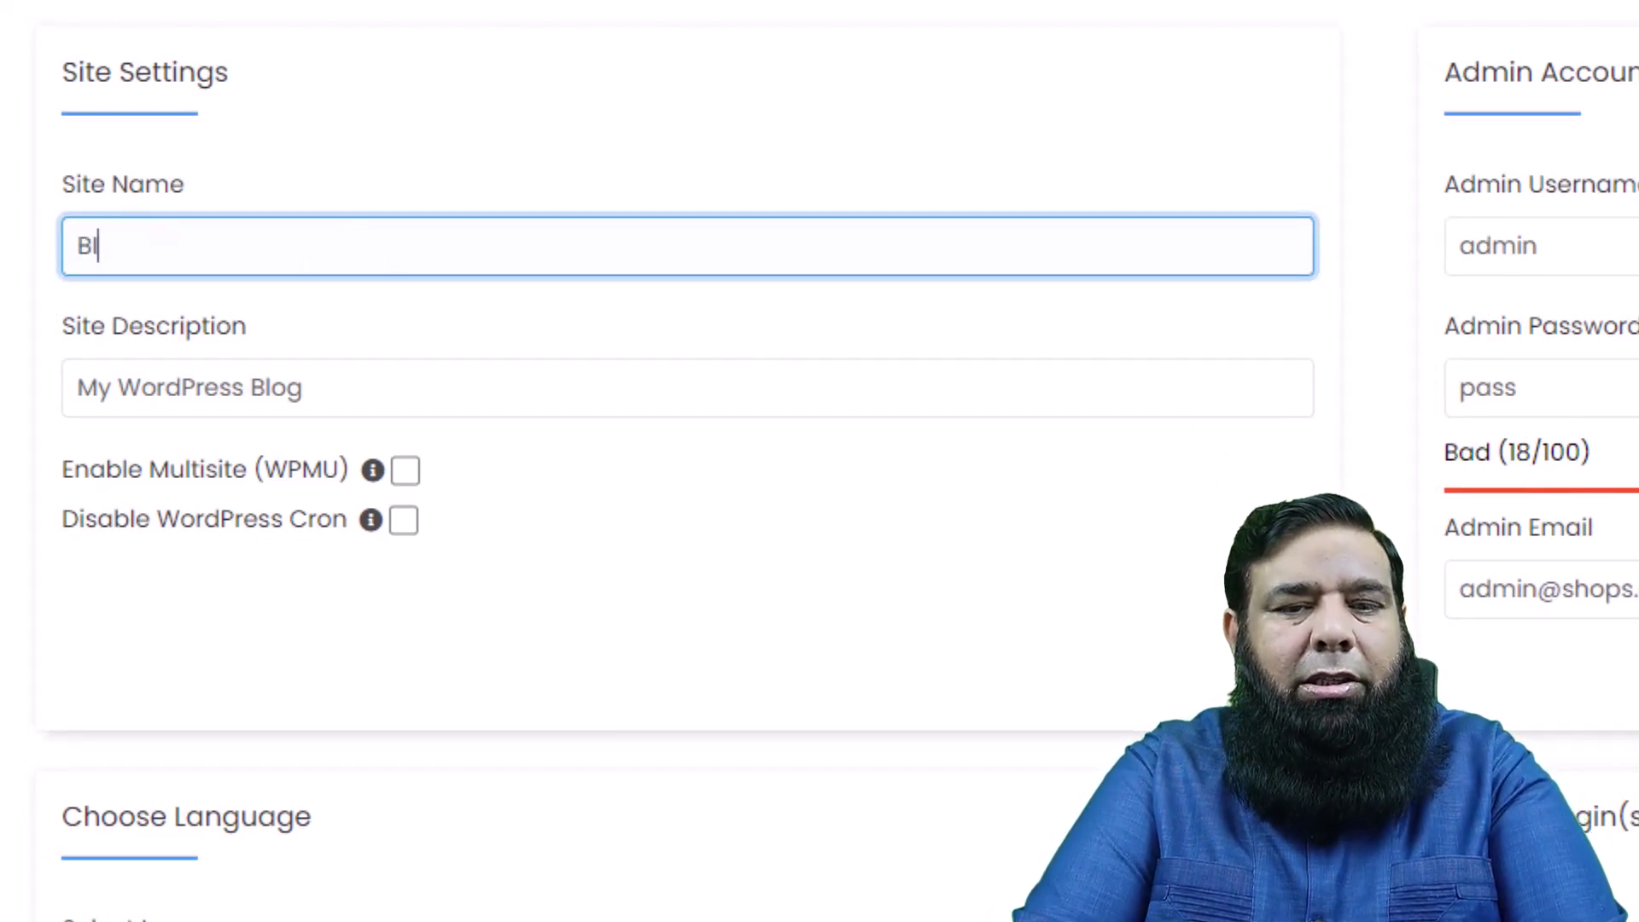
{"action": "type", "text": "ZTREE ONLINE"}
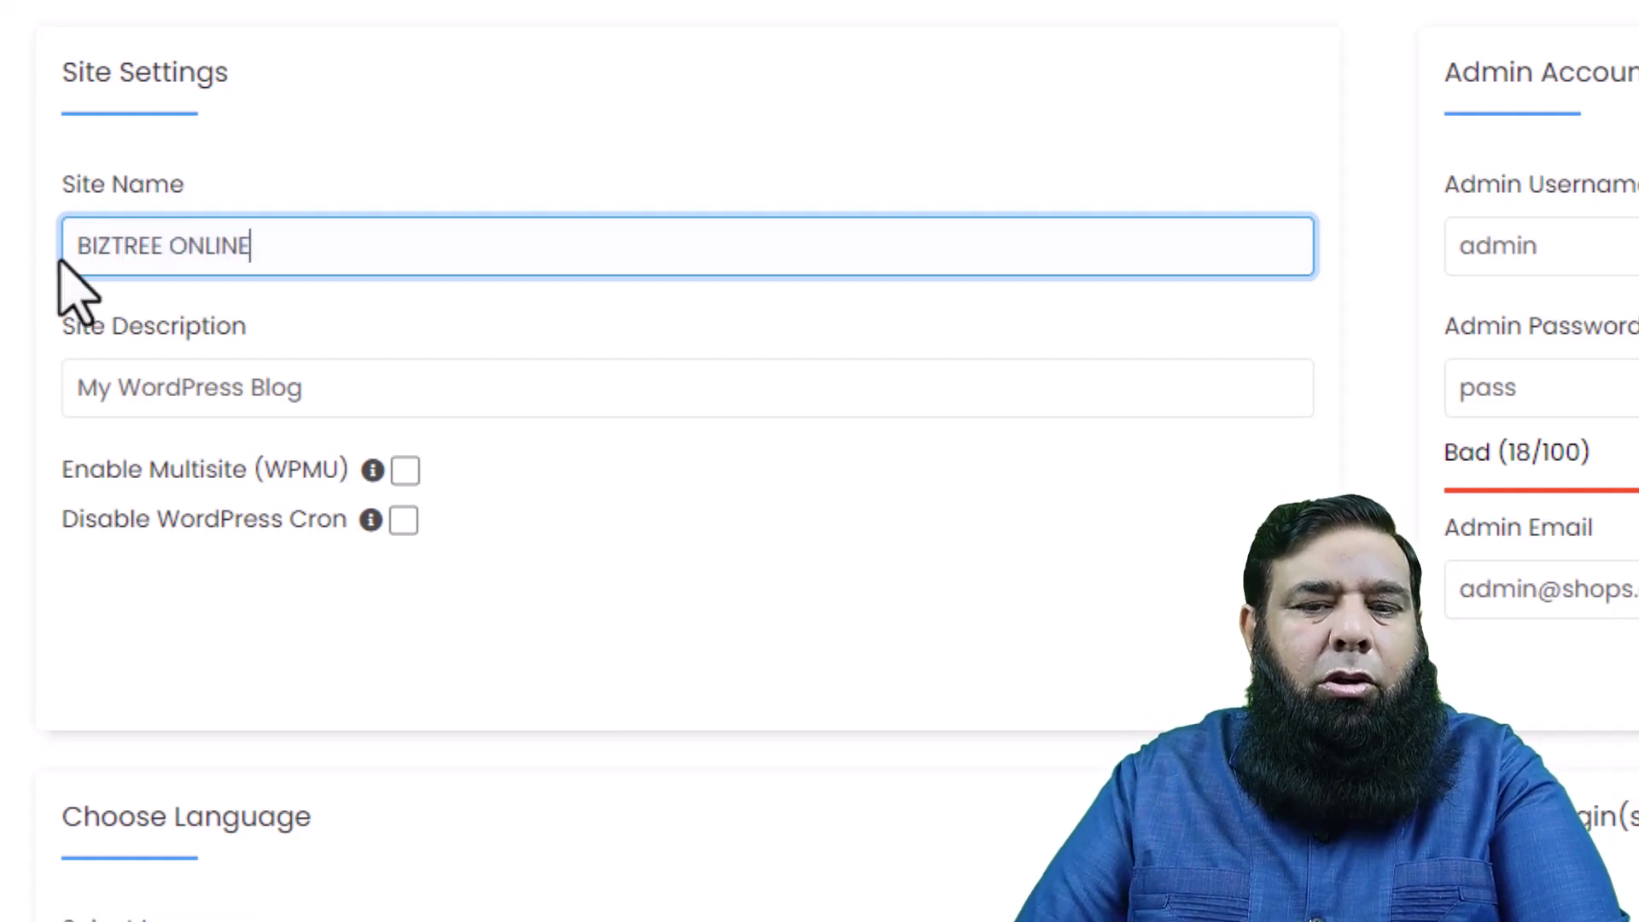
{"action": "left_click", "coordinate": [337, 384]}
{"action": "key", "text": "ctrl+a"}
{"action": "type", "text": "F"}
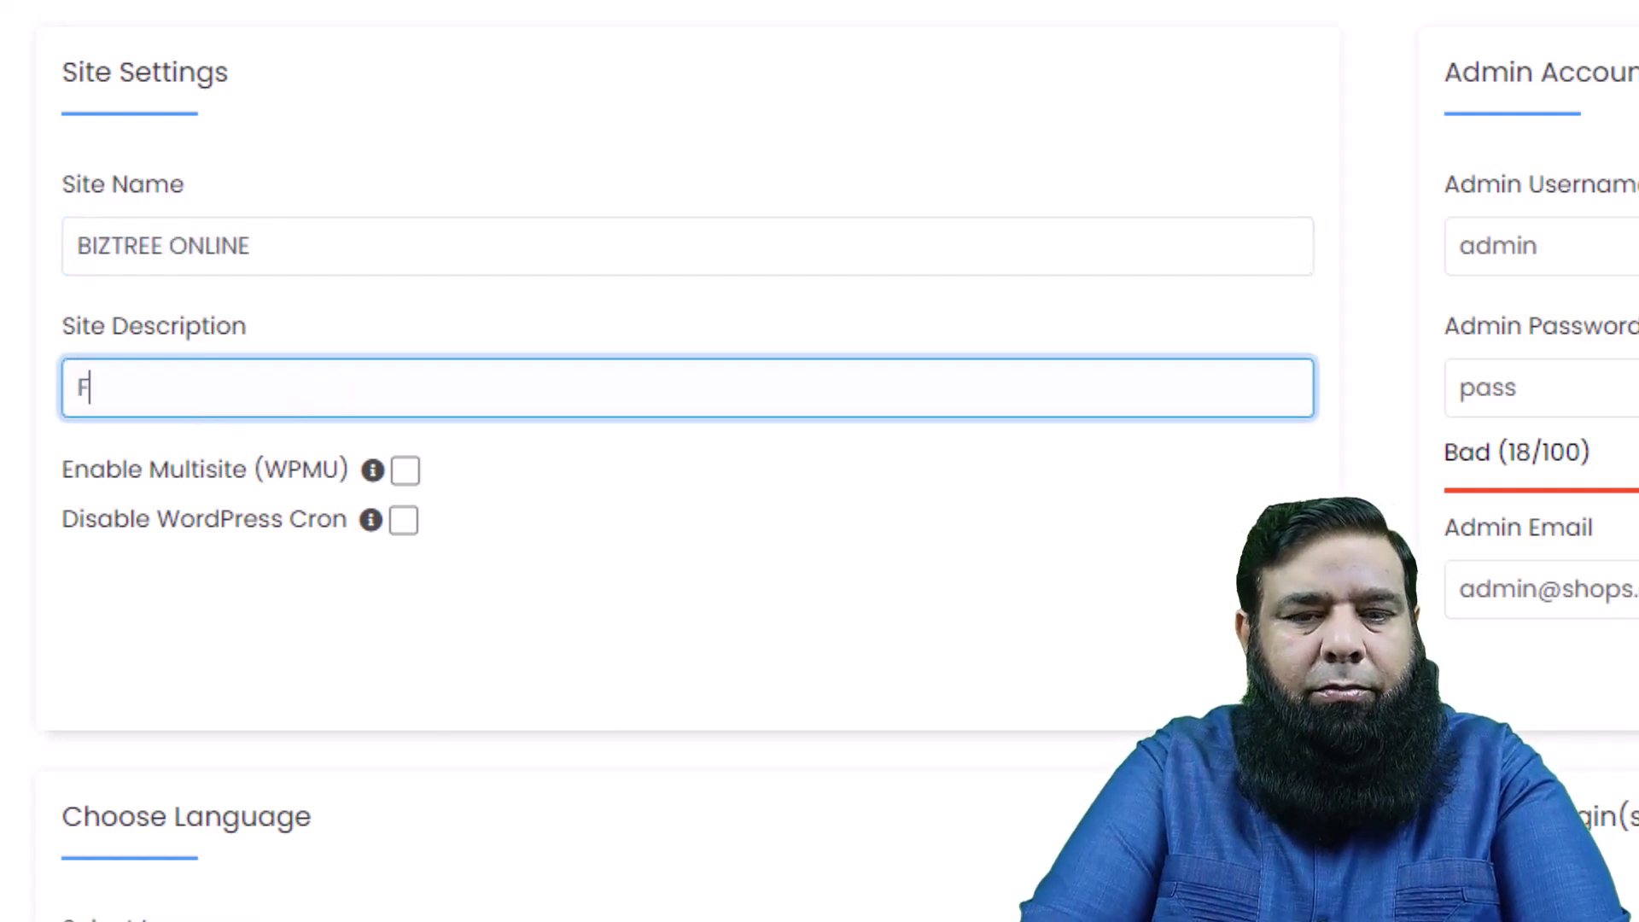
{"action": "type", "text": "ashion @ Your "}
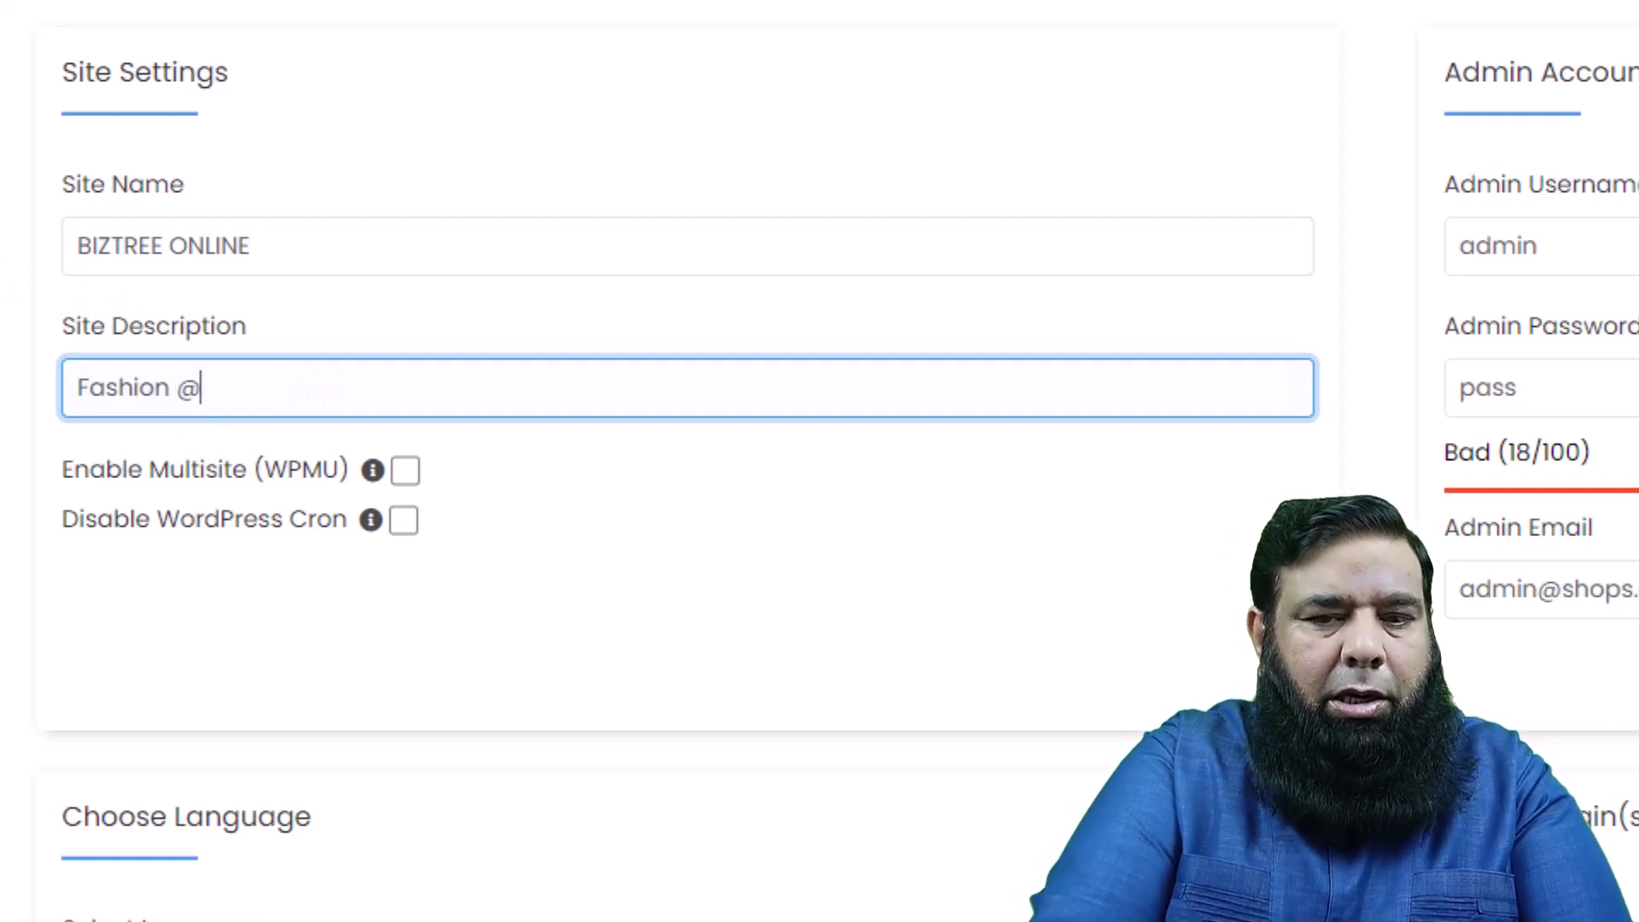
{"action": "type", "text": "Finger Tips"}
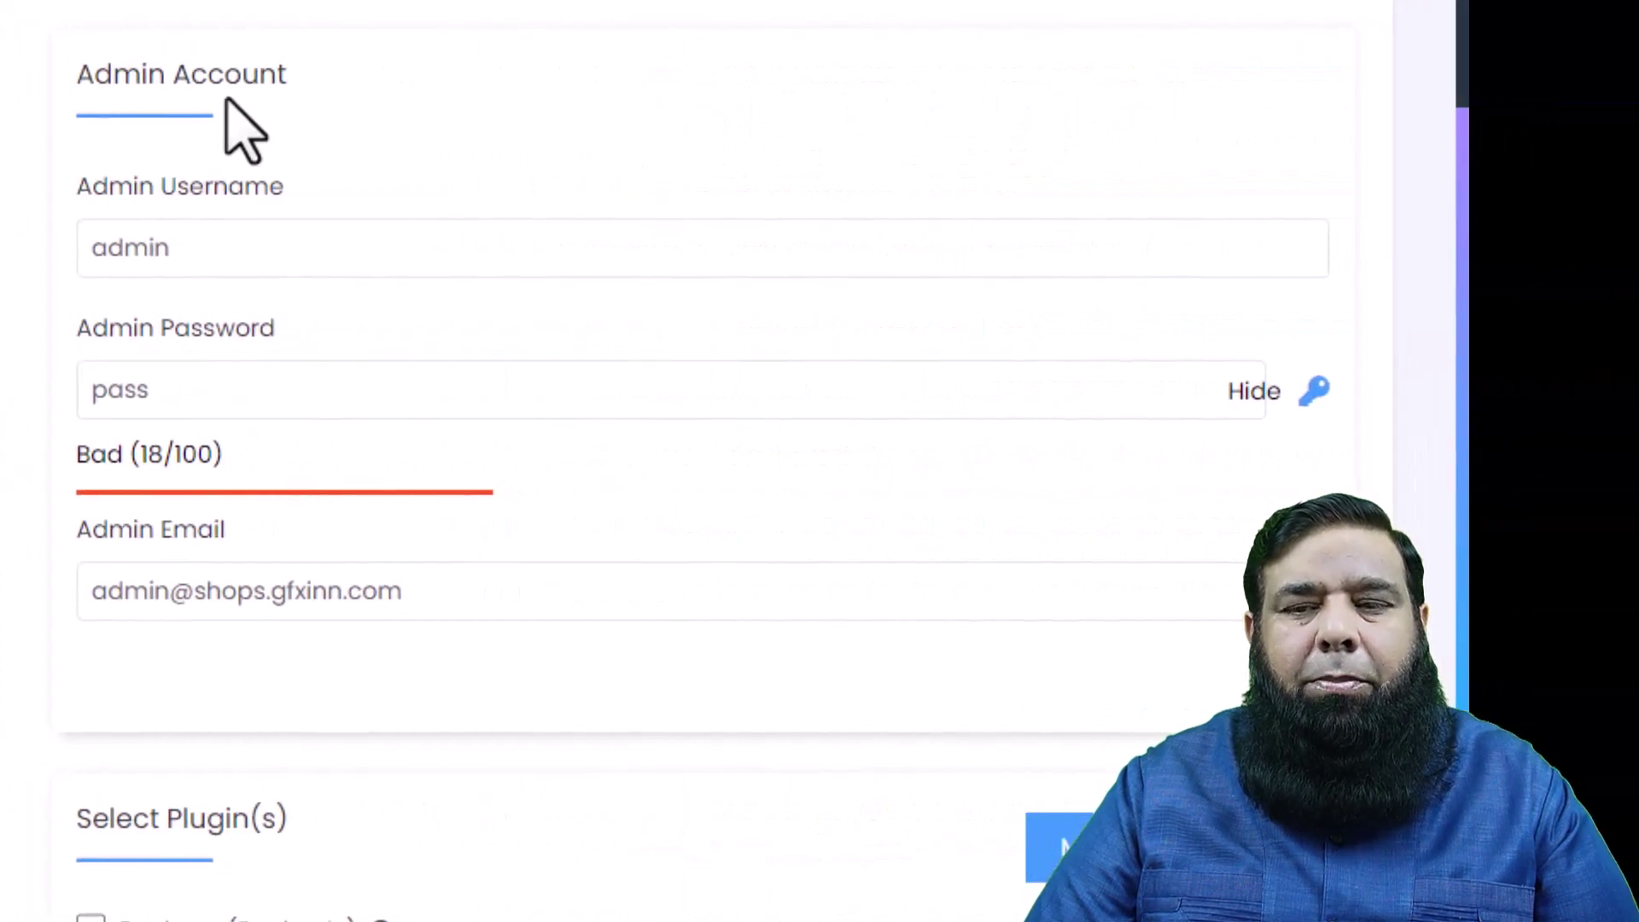
- Replace the admin account's password with a new one
{"action": "left_click", "coordinate": [194, 247]}
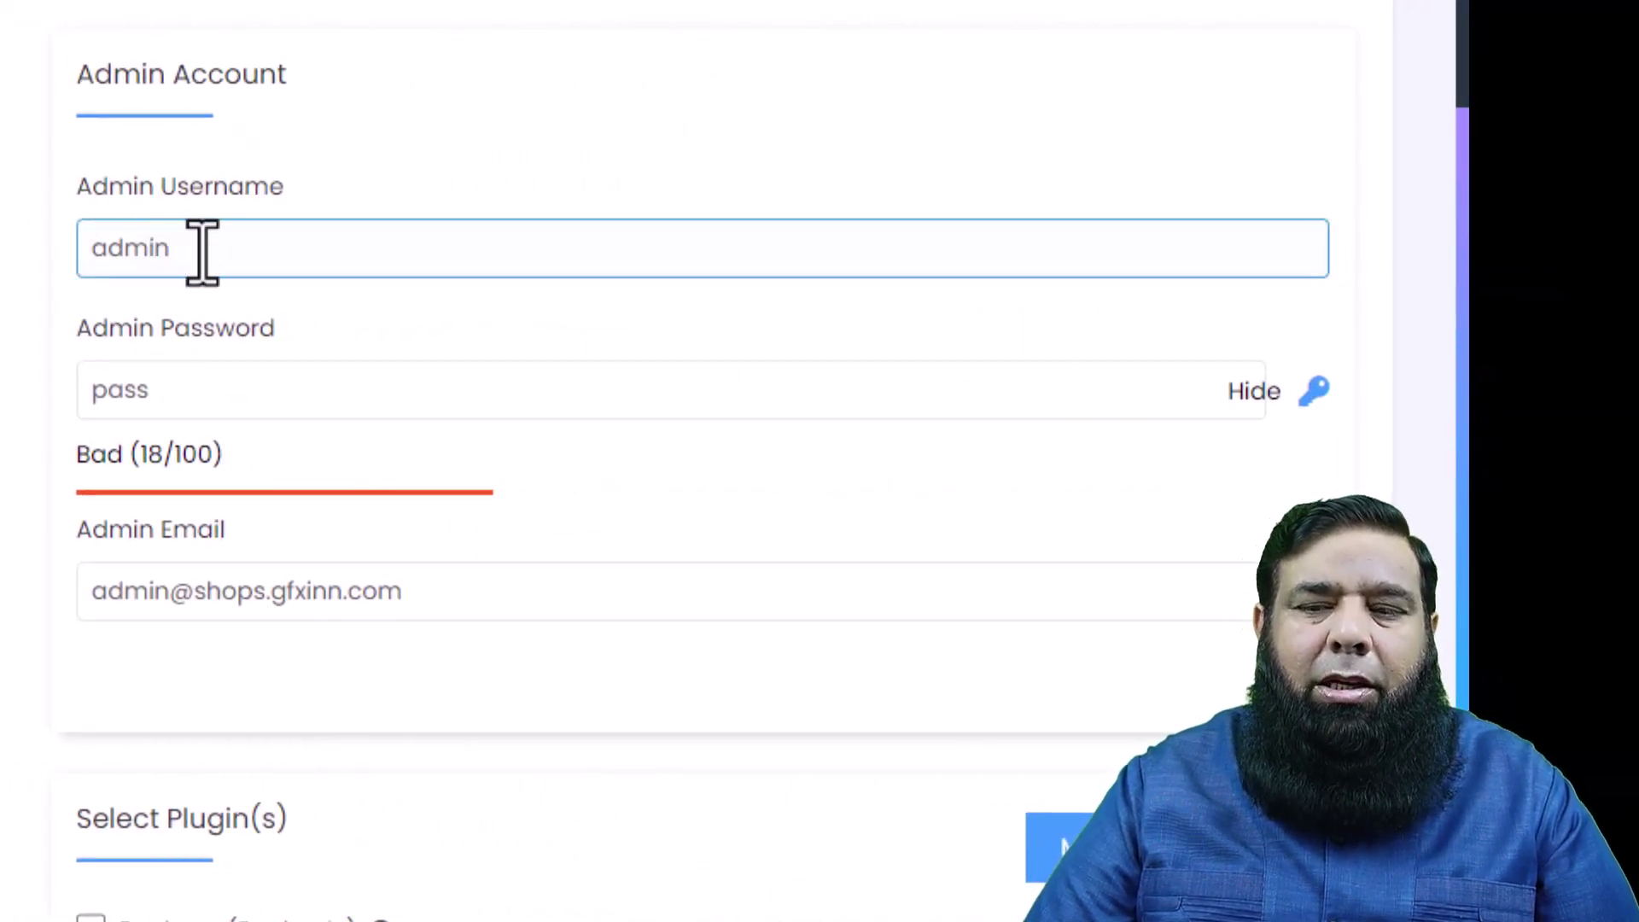
{"action": "left_click", "coordinate": [183, 402]}
{"action": "left_click_drag", "start_coordinate": [183, 402], "coordinate": [43, 422]}
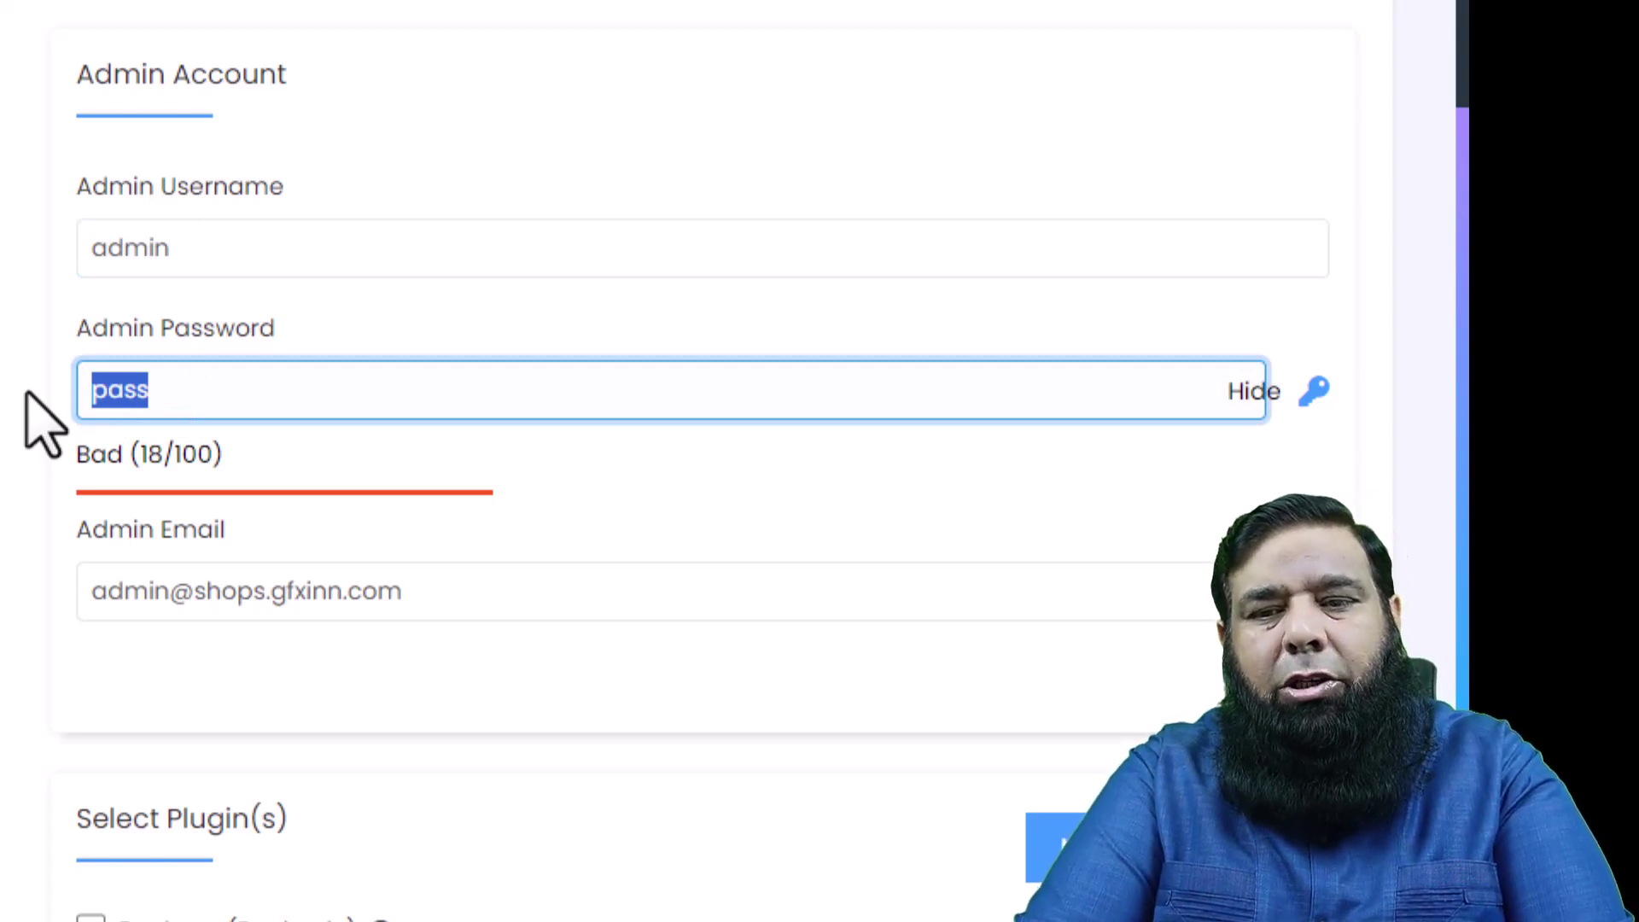
{"action": "type", "text": "admin"}
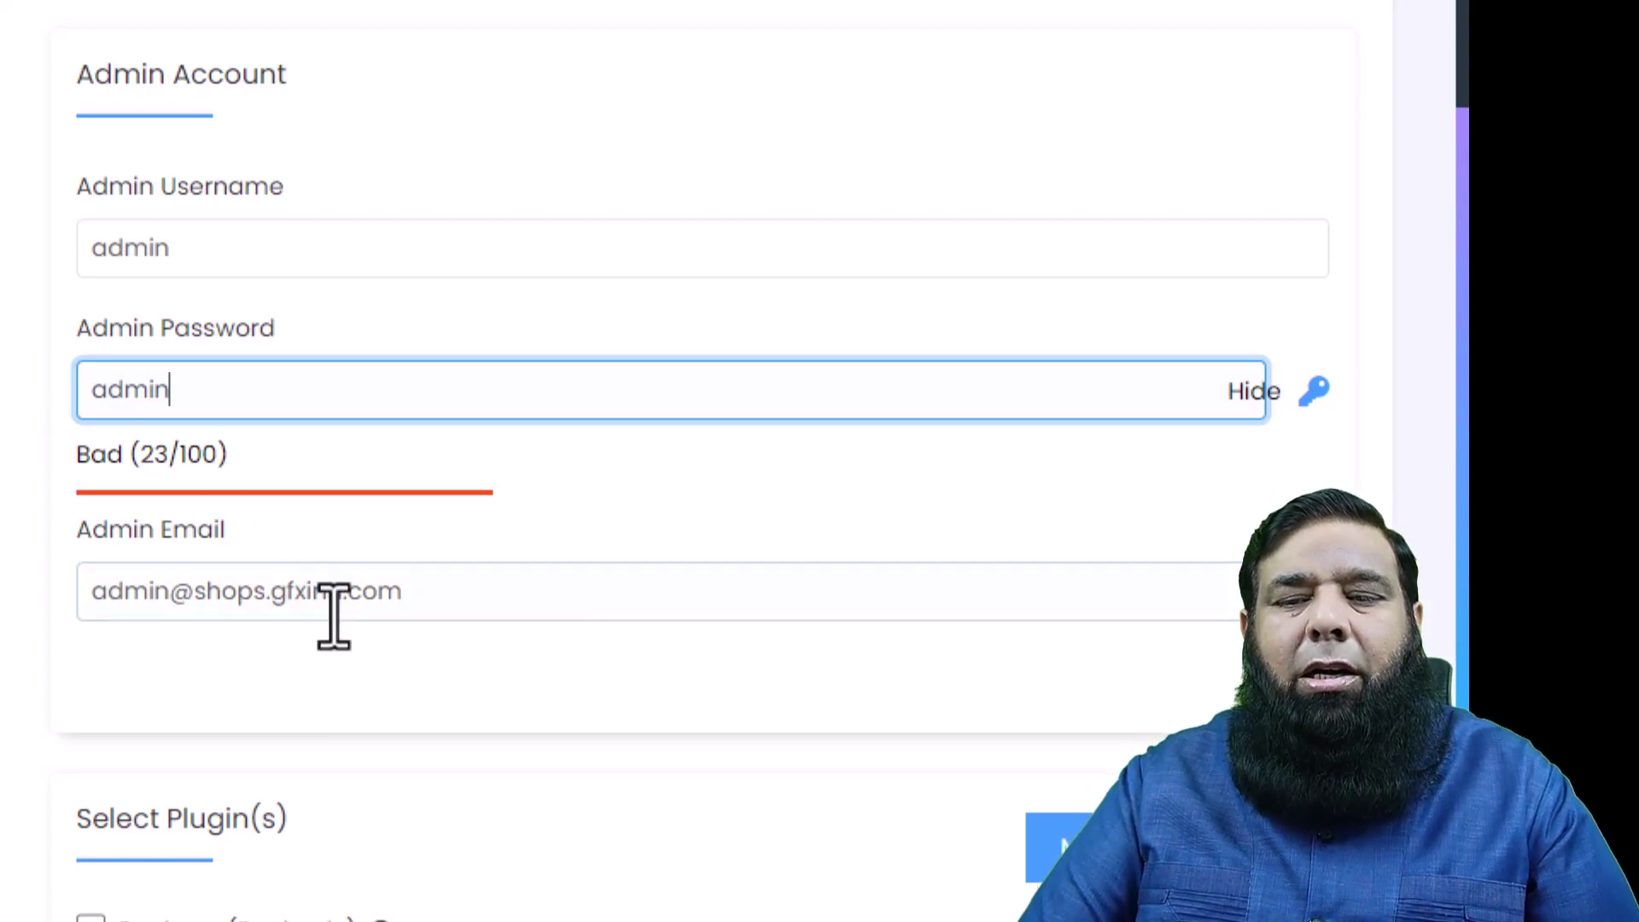
- Replace the admin e-mail with the new site e-mail address
{"action": "left_click_drag", "start_coordinate": [453, 602], "coordinate": [60, 624]}
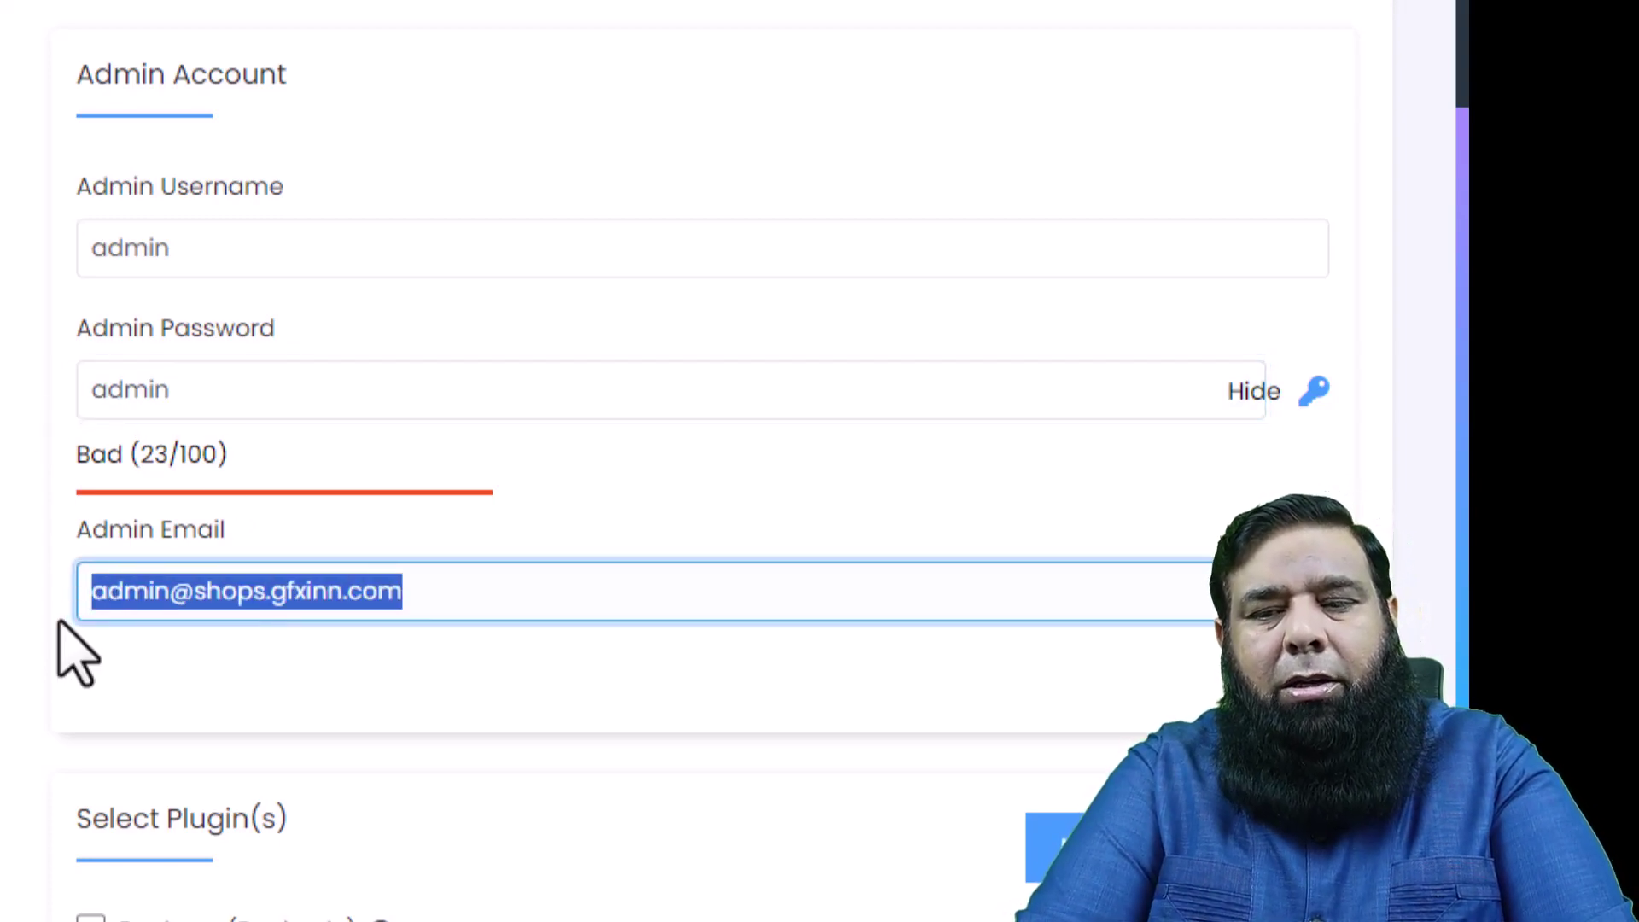
{"action": "type", "text": "a"}
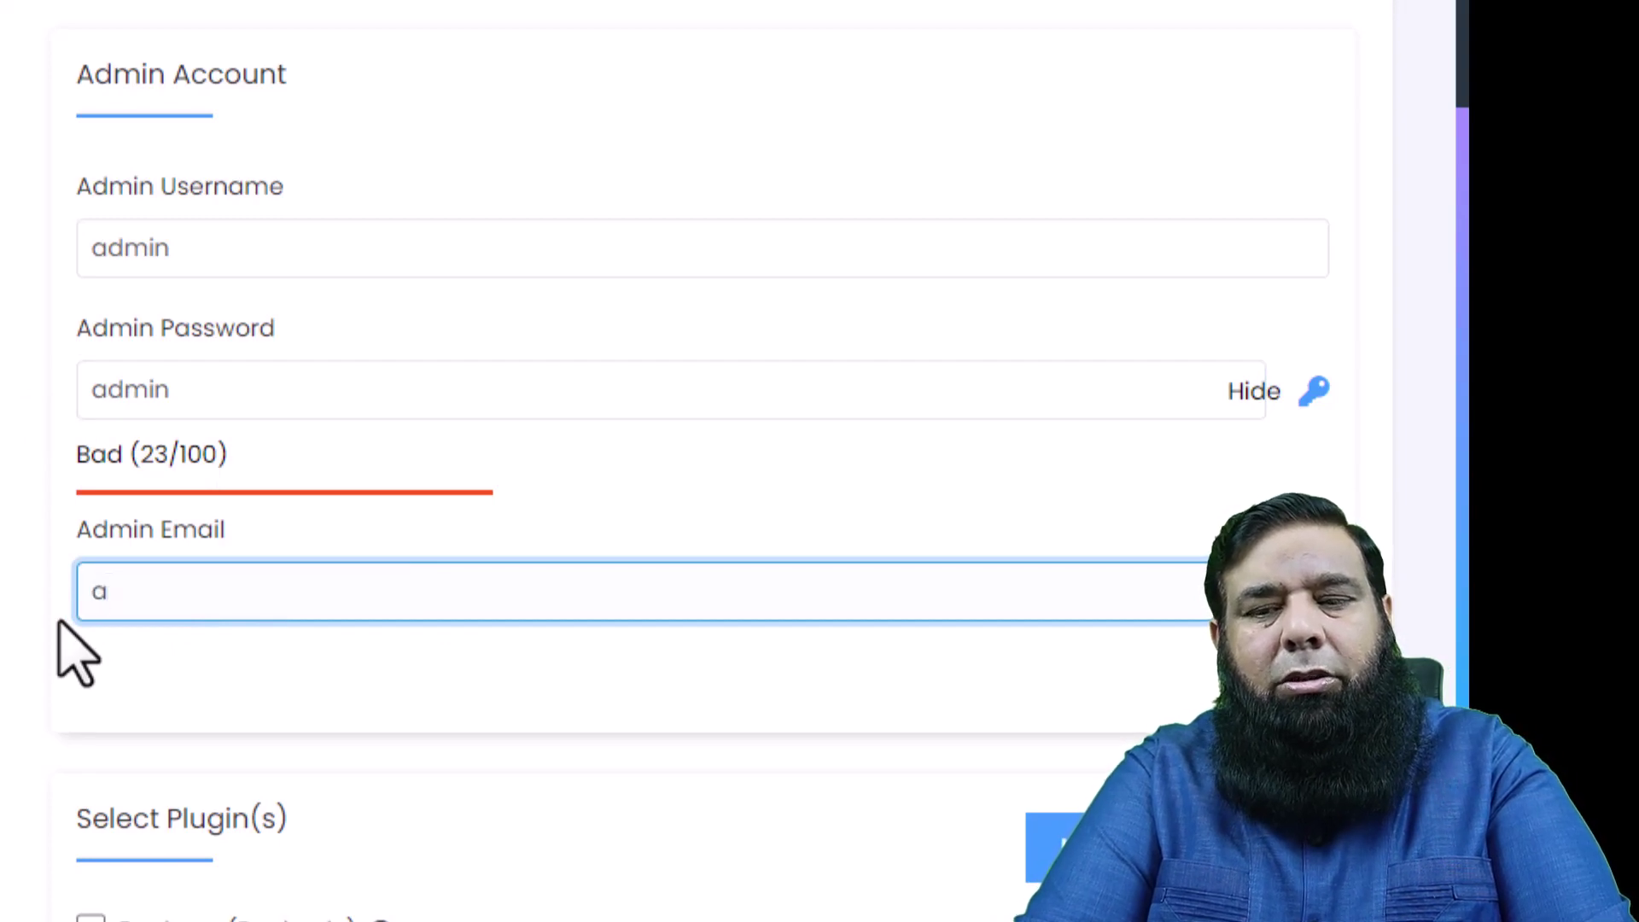
{"action": "key", "text": "BackSpace"}
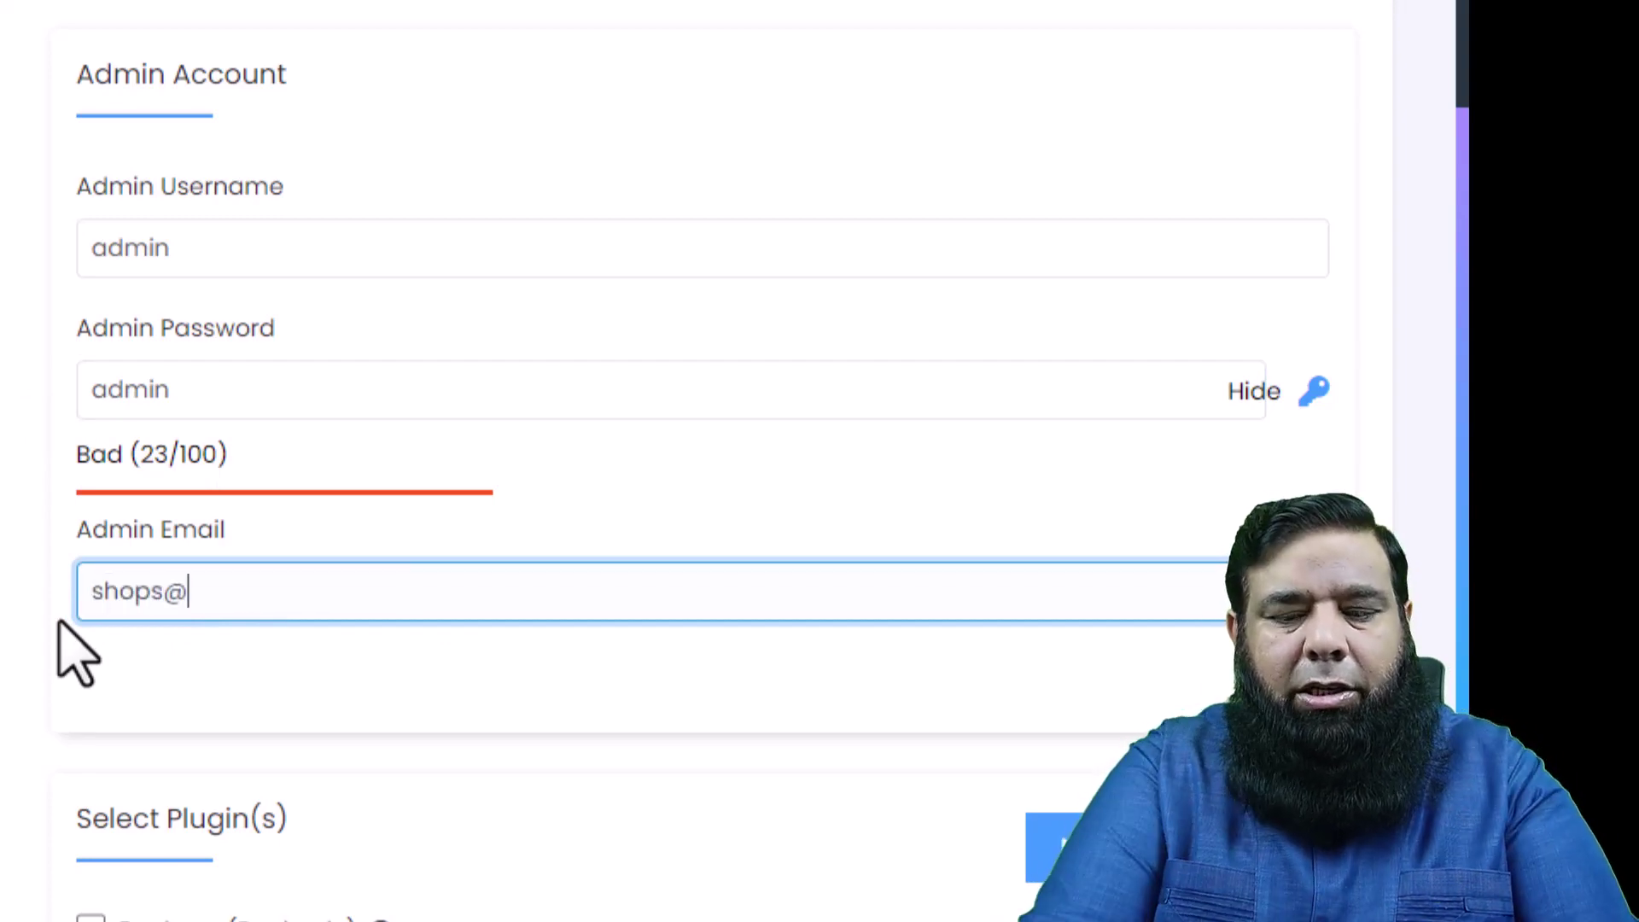
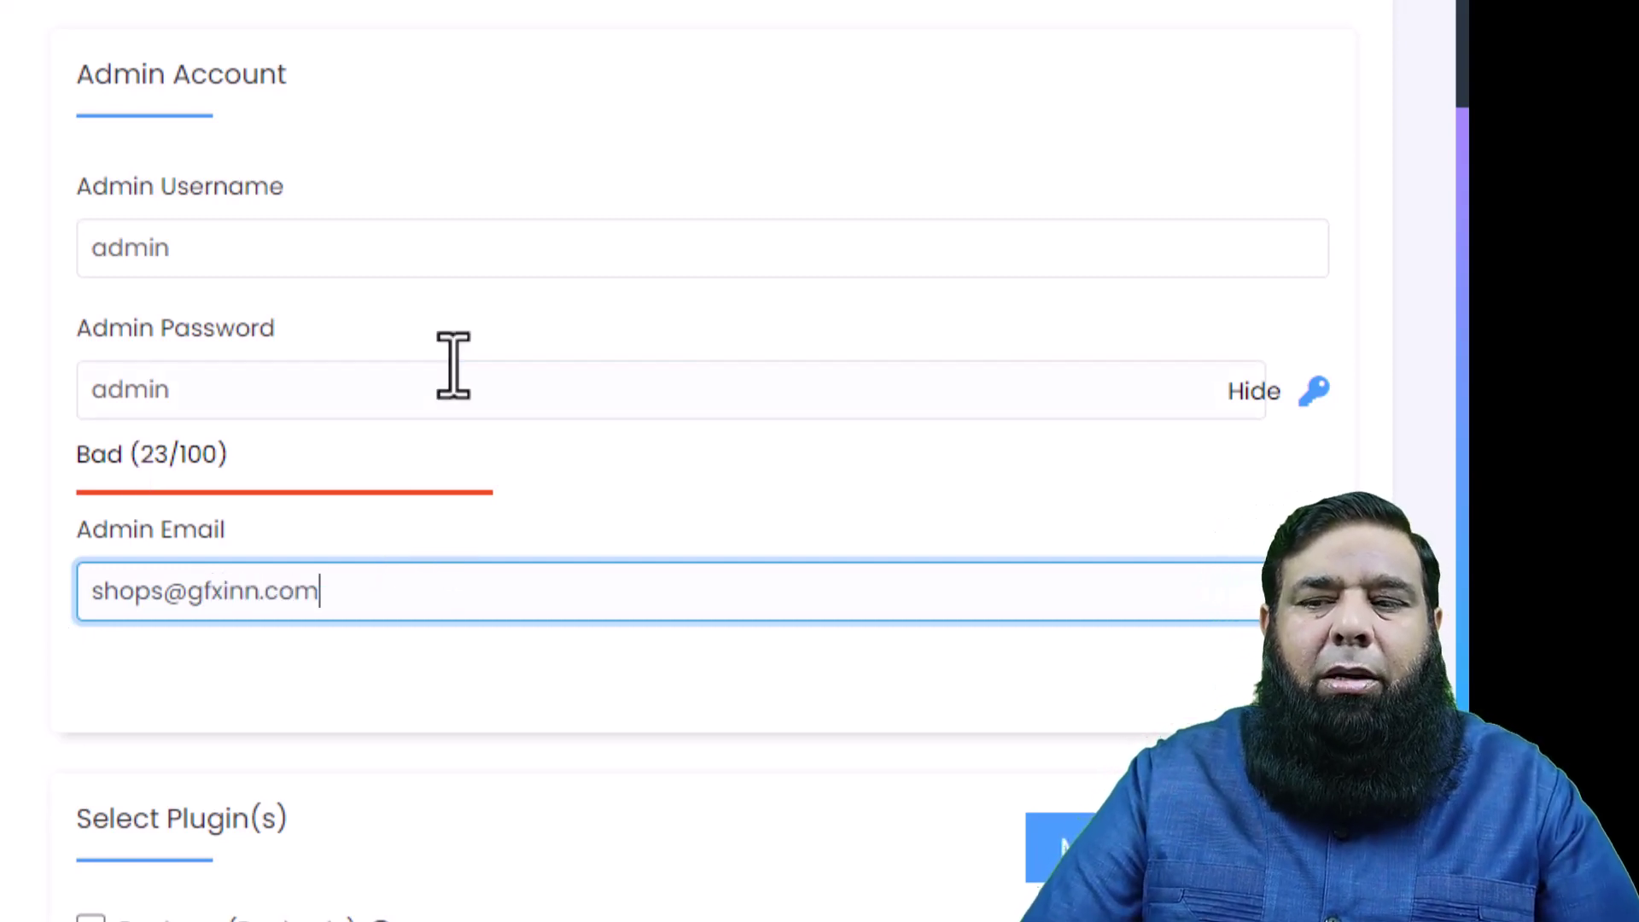
- Expand Advanced Options to reveal database wp623, table prefix wpnm_ and backup settings
{"action": "scroll", "coordinate": [483, 386], "scroll_direction": "down", "scroll_amount": 2}
{"action": "scroll", "coordinate": [473, 360], "scroll_direction": "down", "scroll_amount": 5}
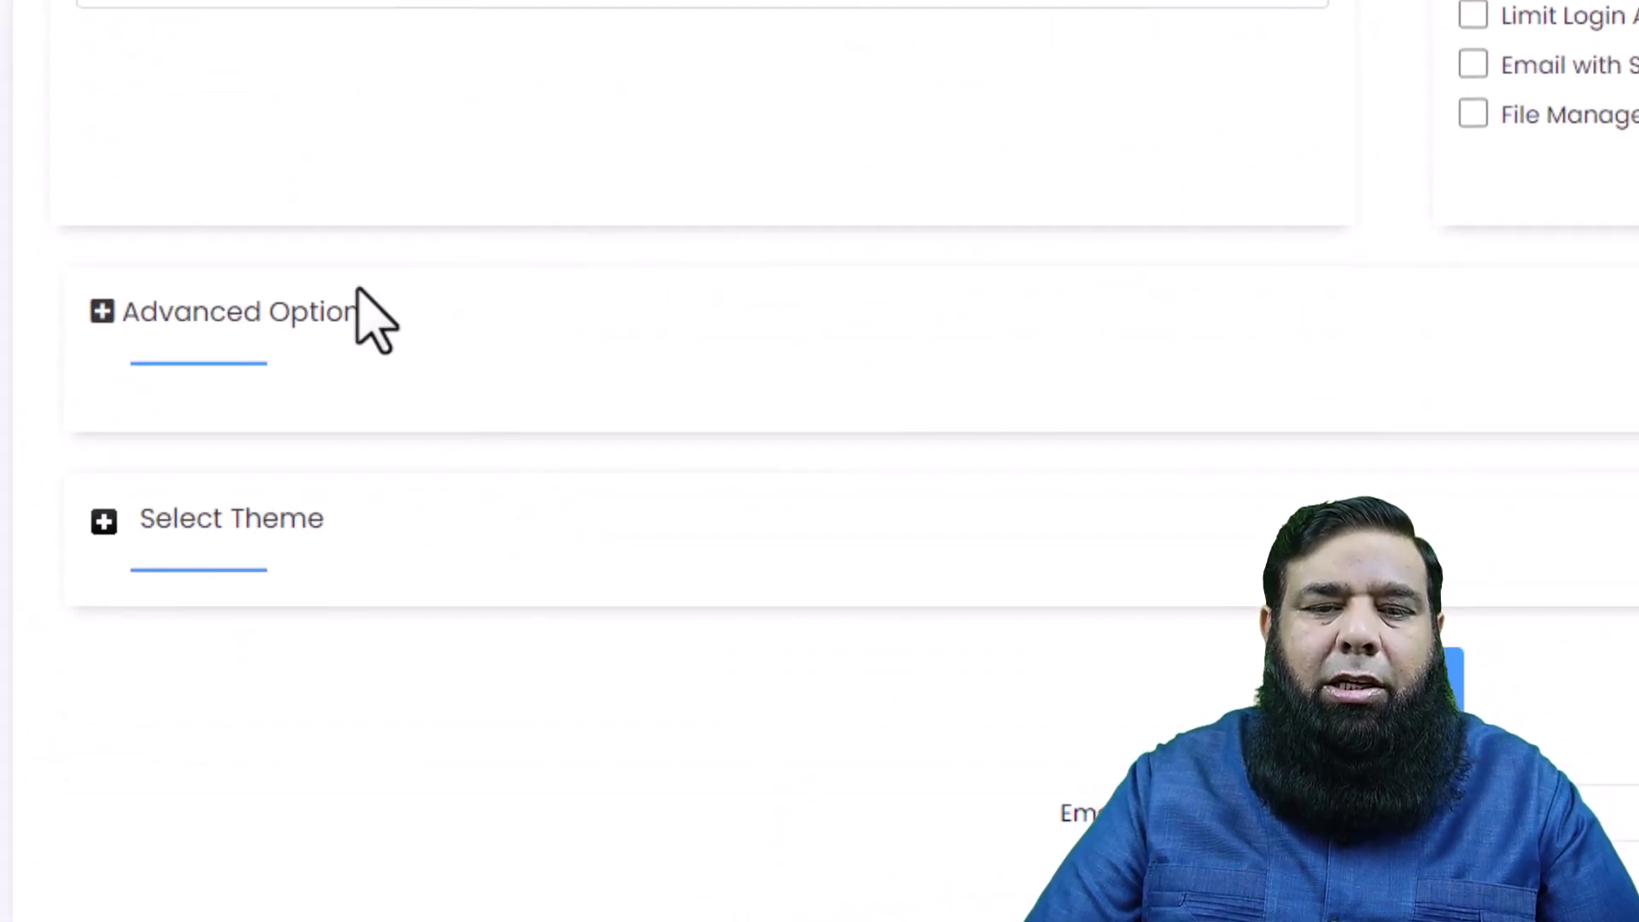
{"action": "left_click", "coordinate": [101, 318]}
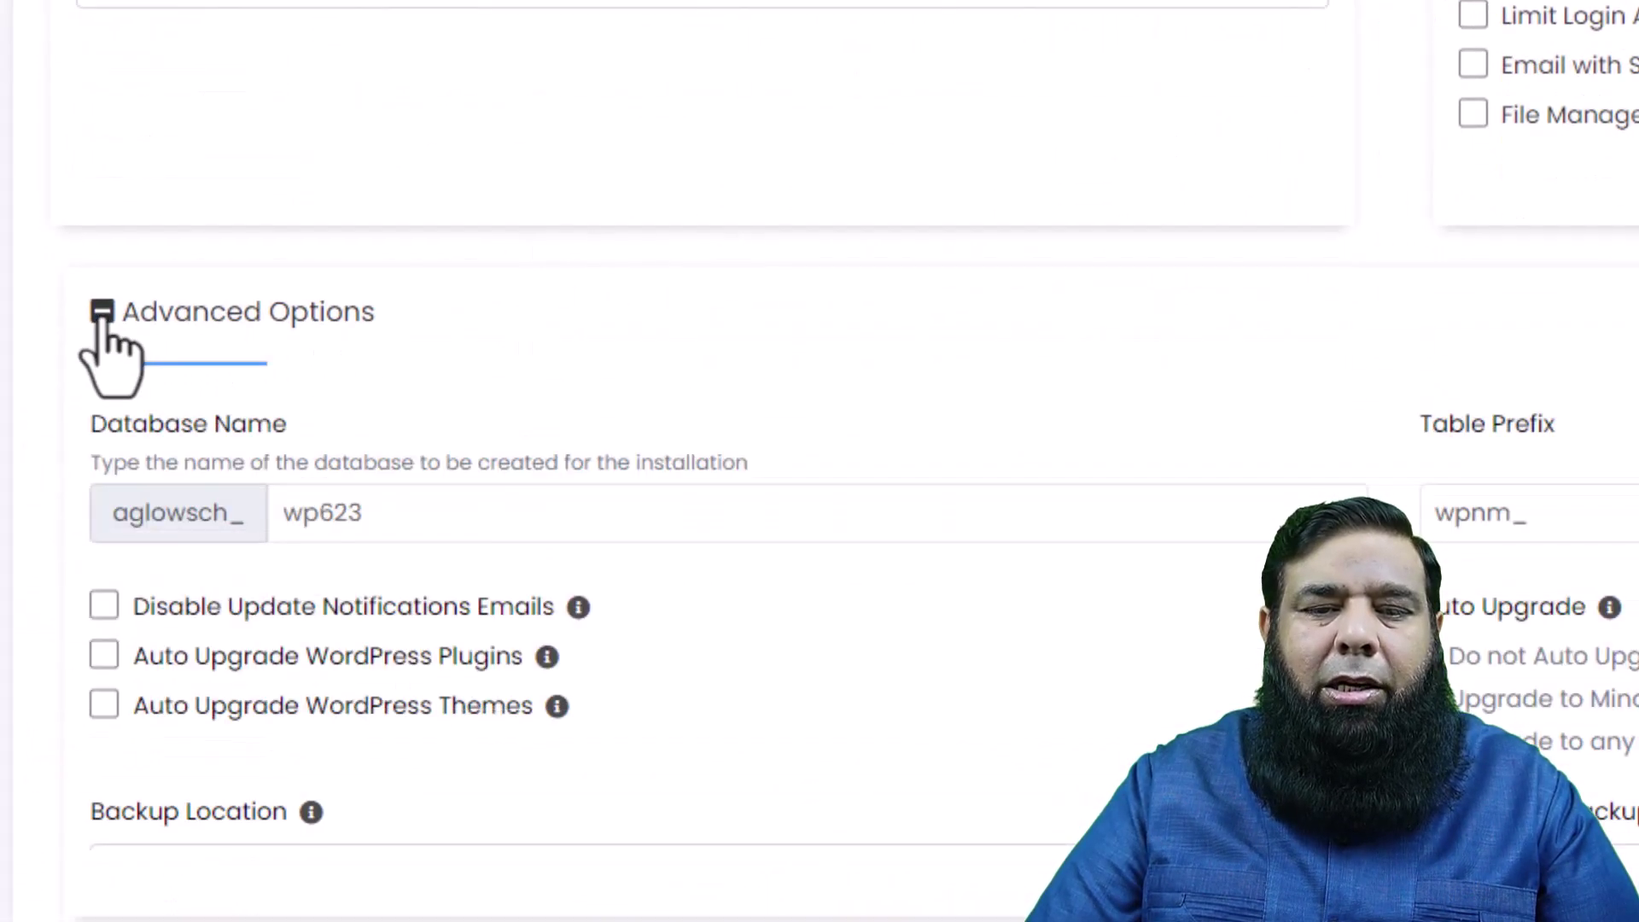
{"action": "scroll", "coordinate": [488, 358], "scroll_direction": "down", "scroll_amount": 3}
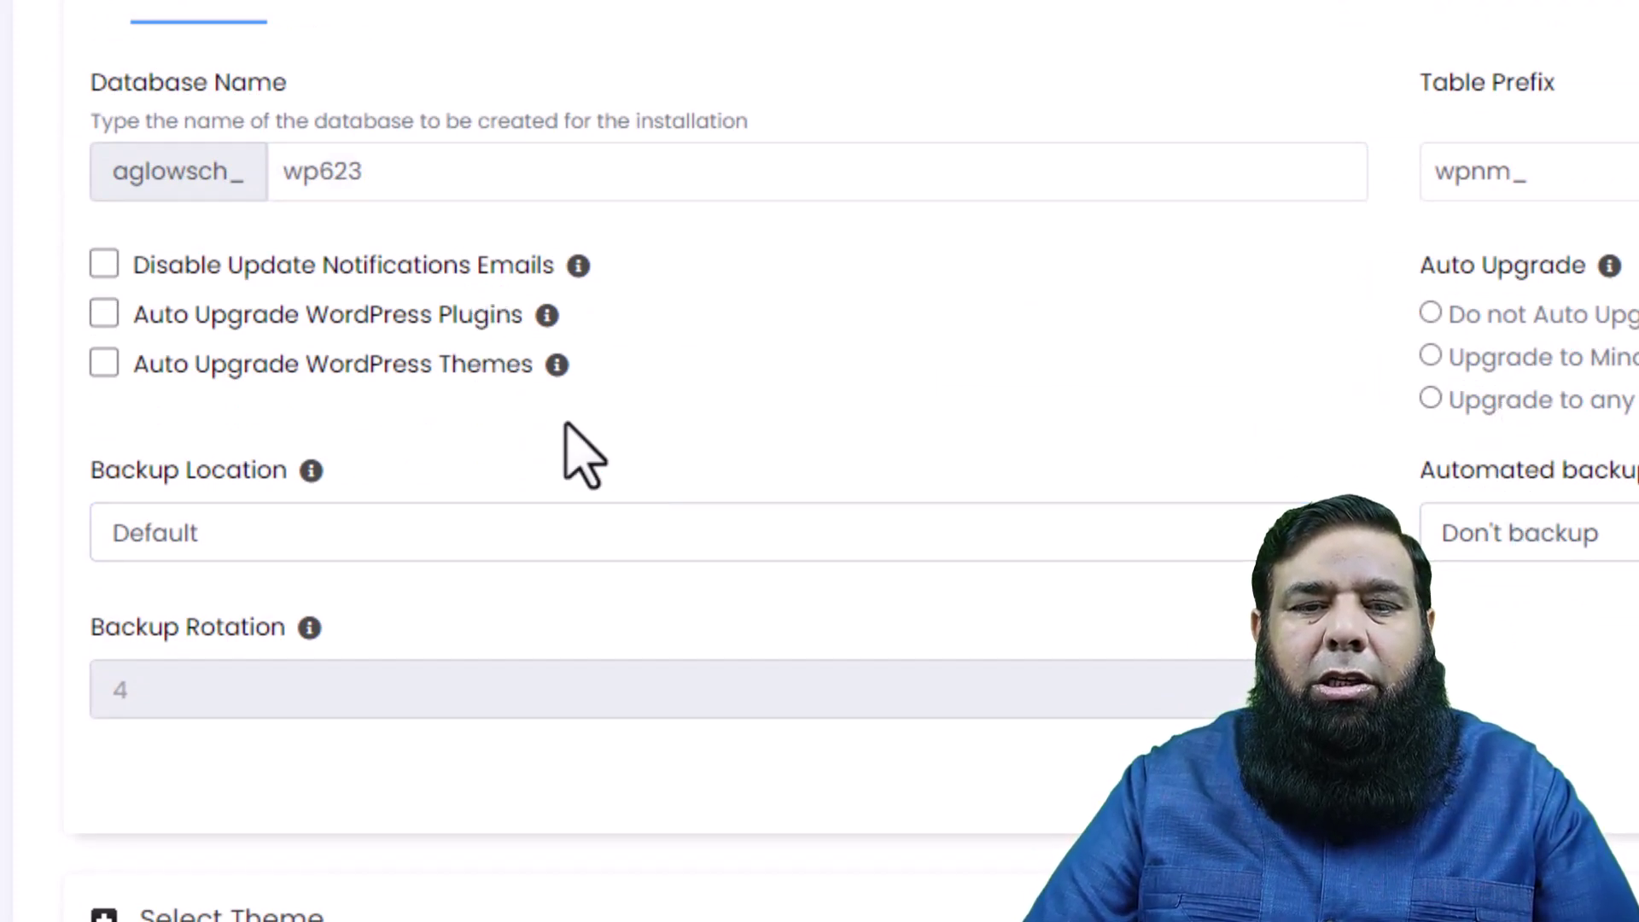
- Collapse Advanced Options and browse the themes, keeping the default Twenty Twenty-Four
{"action": "left_click", "coordinate": [113, 4]}
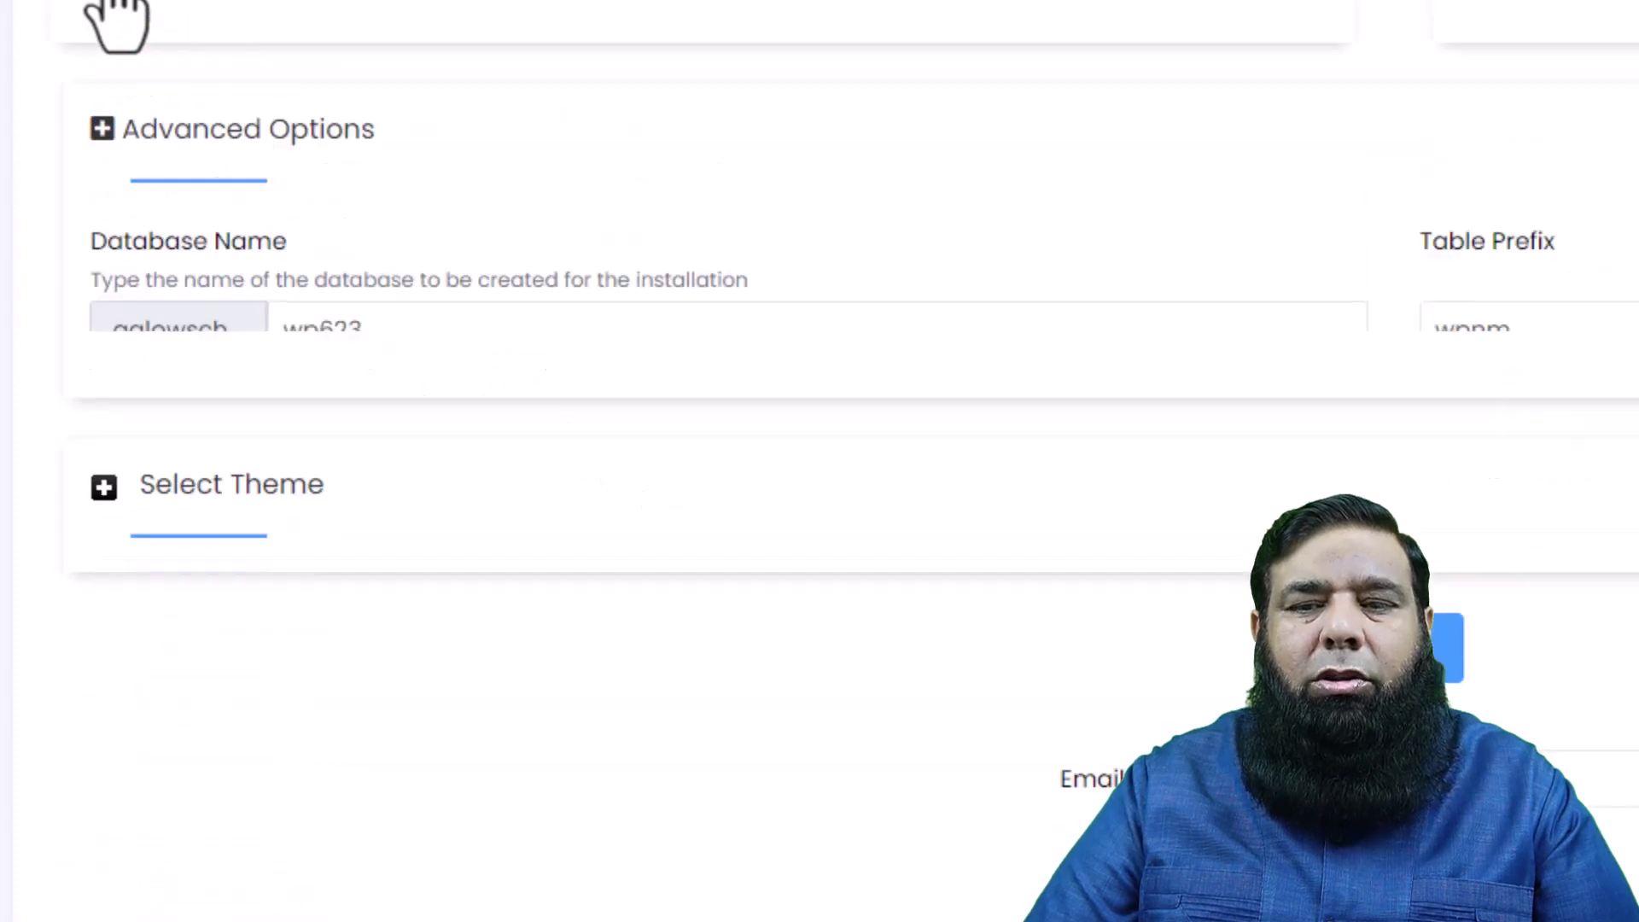
{"action": "left_click", "coordinate": [104, 495]}
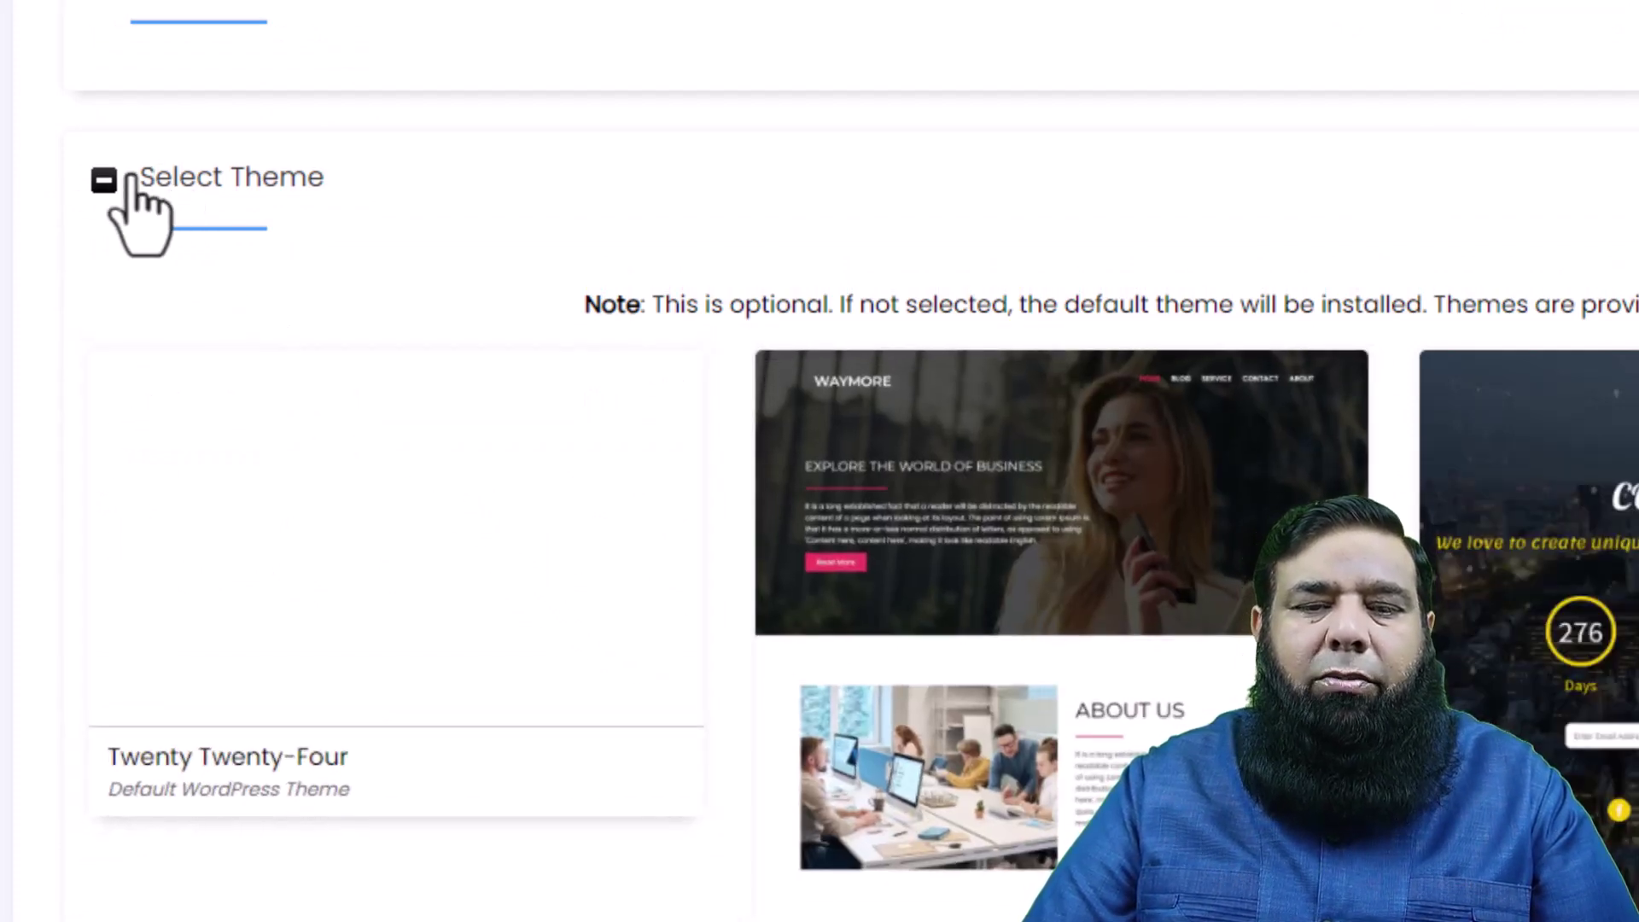
{"action": "left_click", "coordinate": [103, 179]}
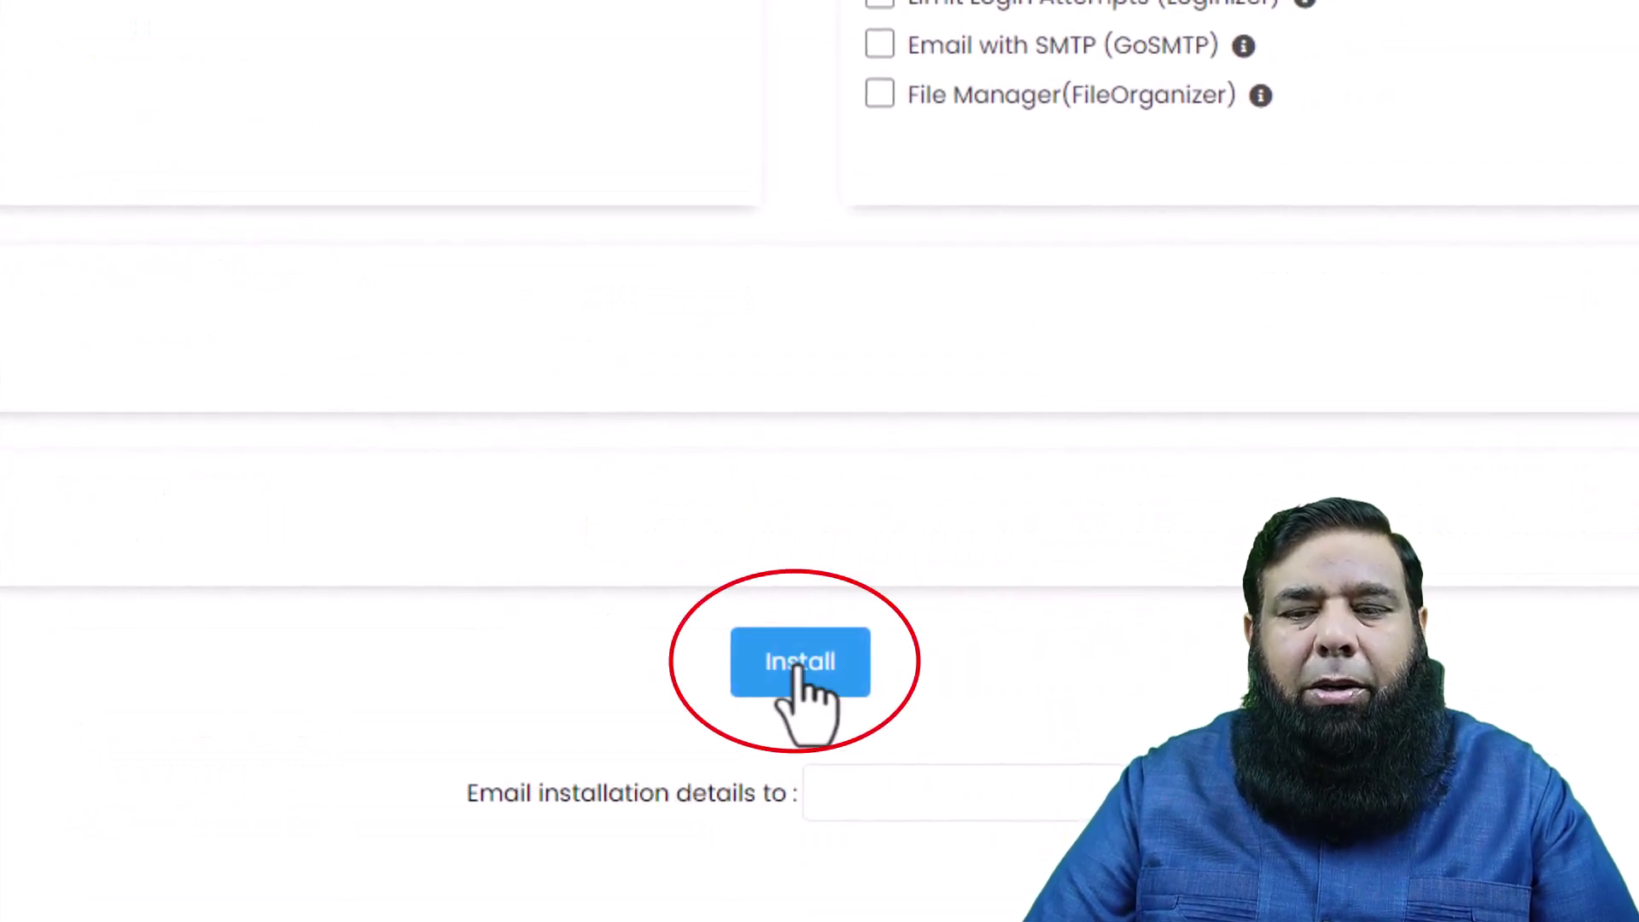
{"action": "left_click", "coordinate": [798, 671]}
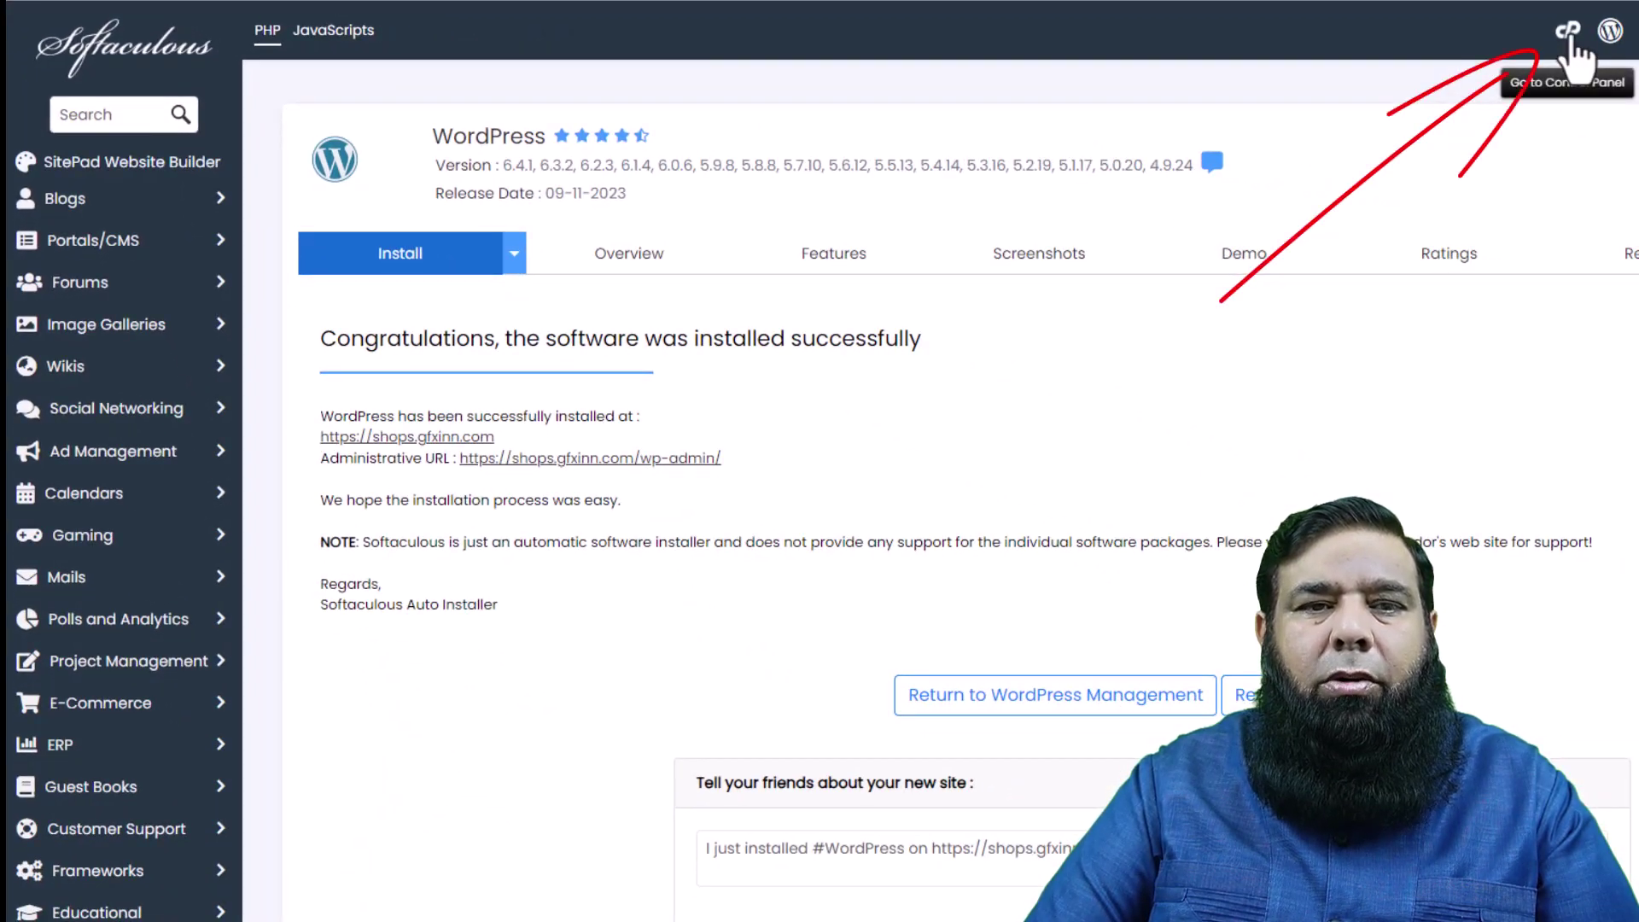
- Log out of cPanel from the profile menu and open a blank Chrome tab
{"action": "left_click", "coordinate": [1569, 34]}
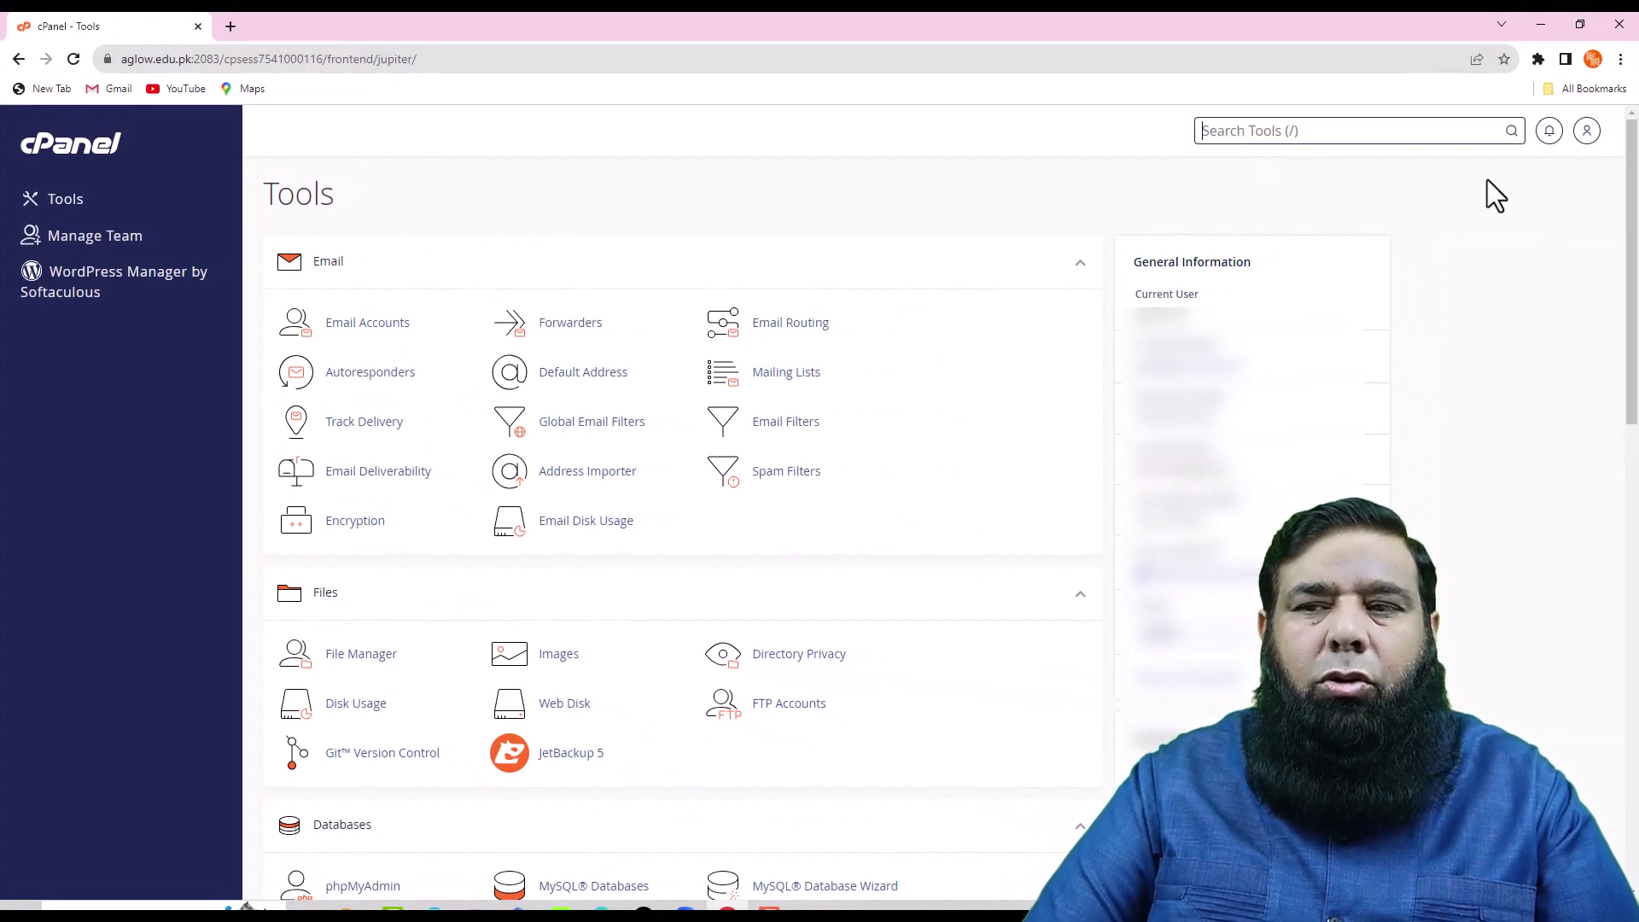
{"action": "left_click", "coordinate": [1588, 134]}
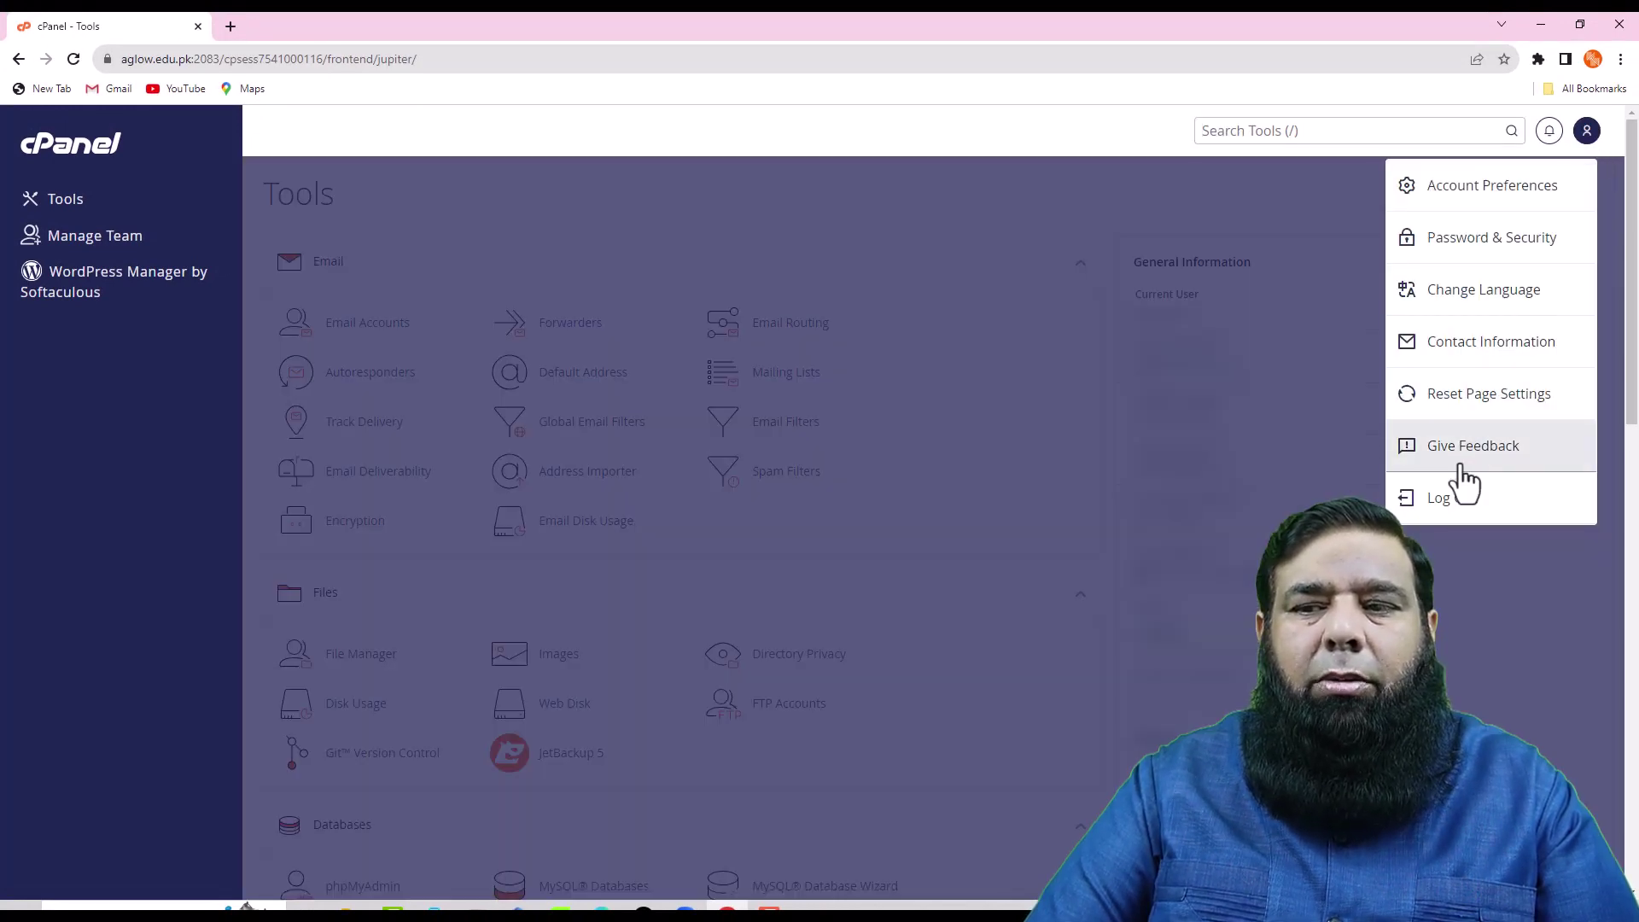
{"action": "left_click", "coordinate": [1441, 507]}
{"action": "left_click", "coordinate": [231, 25]}
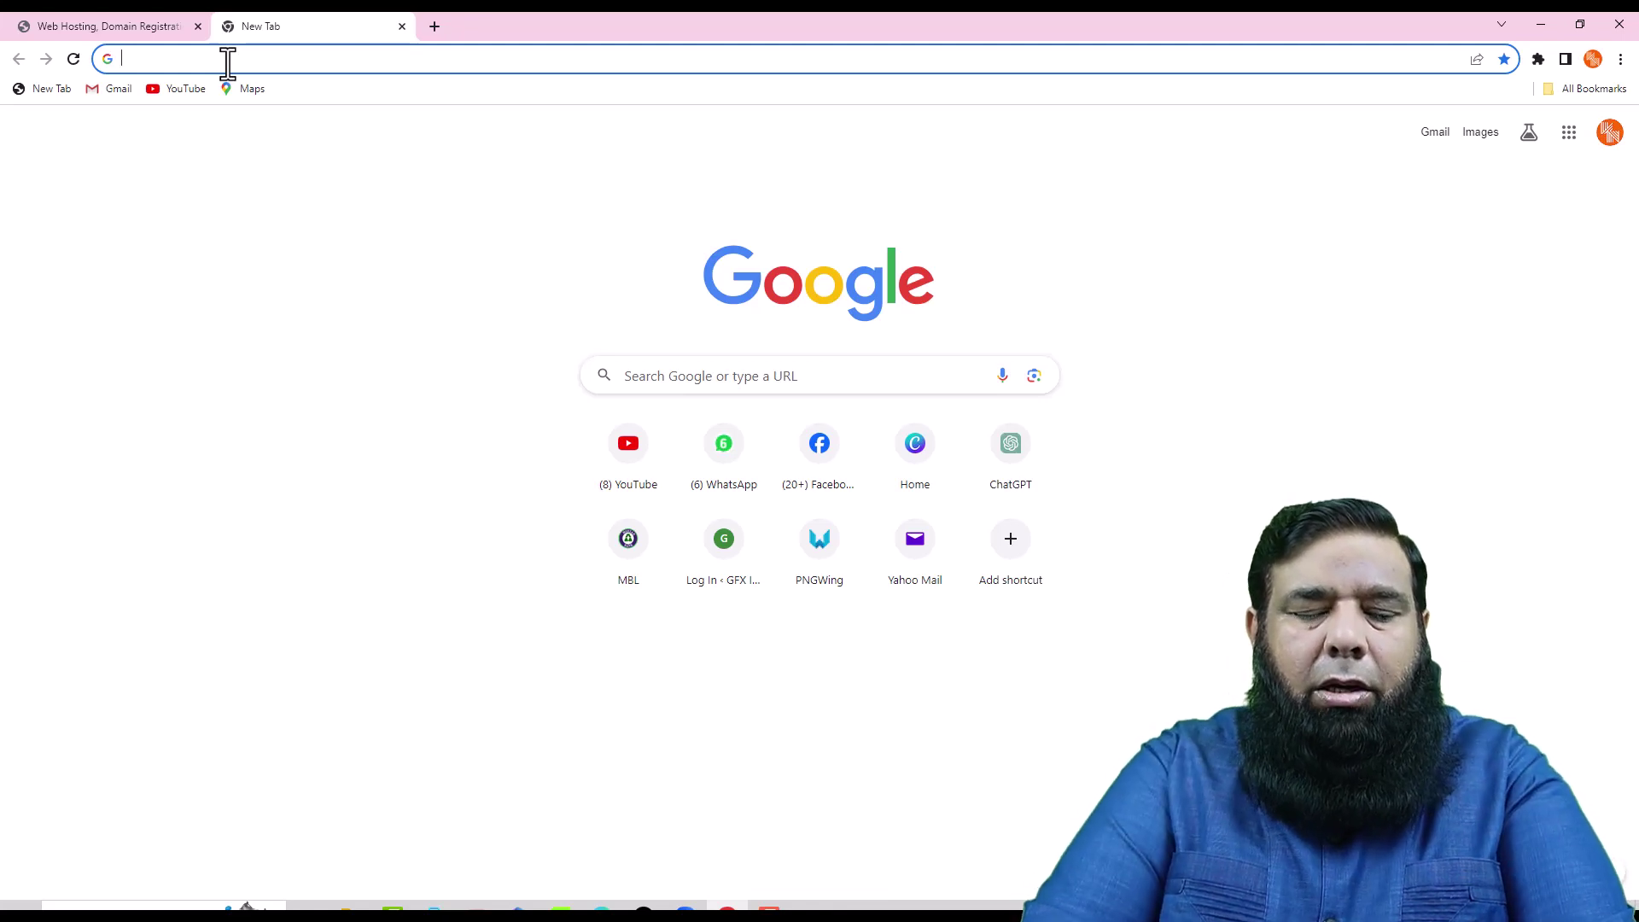
- Load shops.gfxinn.com and scroll the BIZTREE ONLINE homepage down to the footer, then back up to About us
{"action": "type", "text": "shops"}
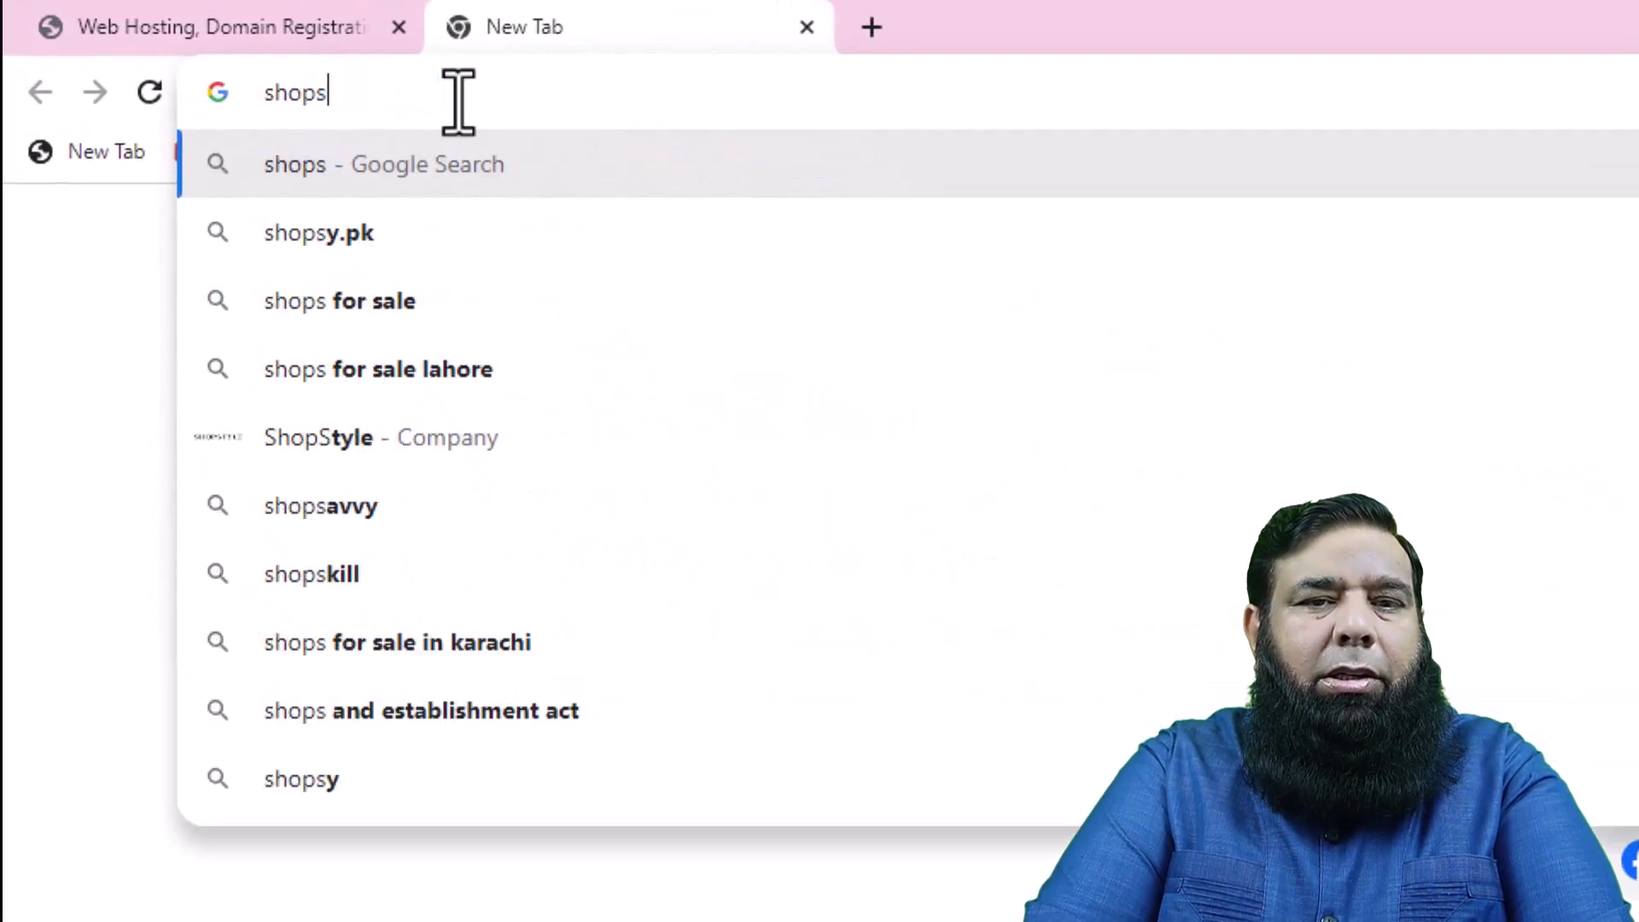
{"action": "type", "text": ".gfxi"}
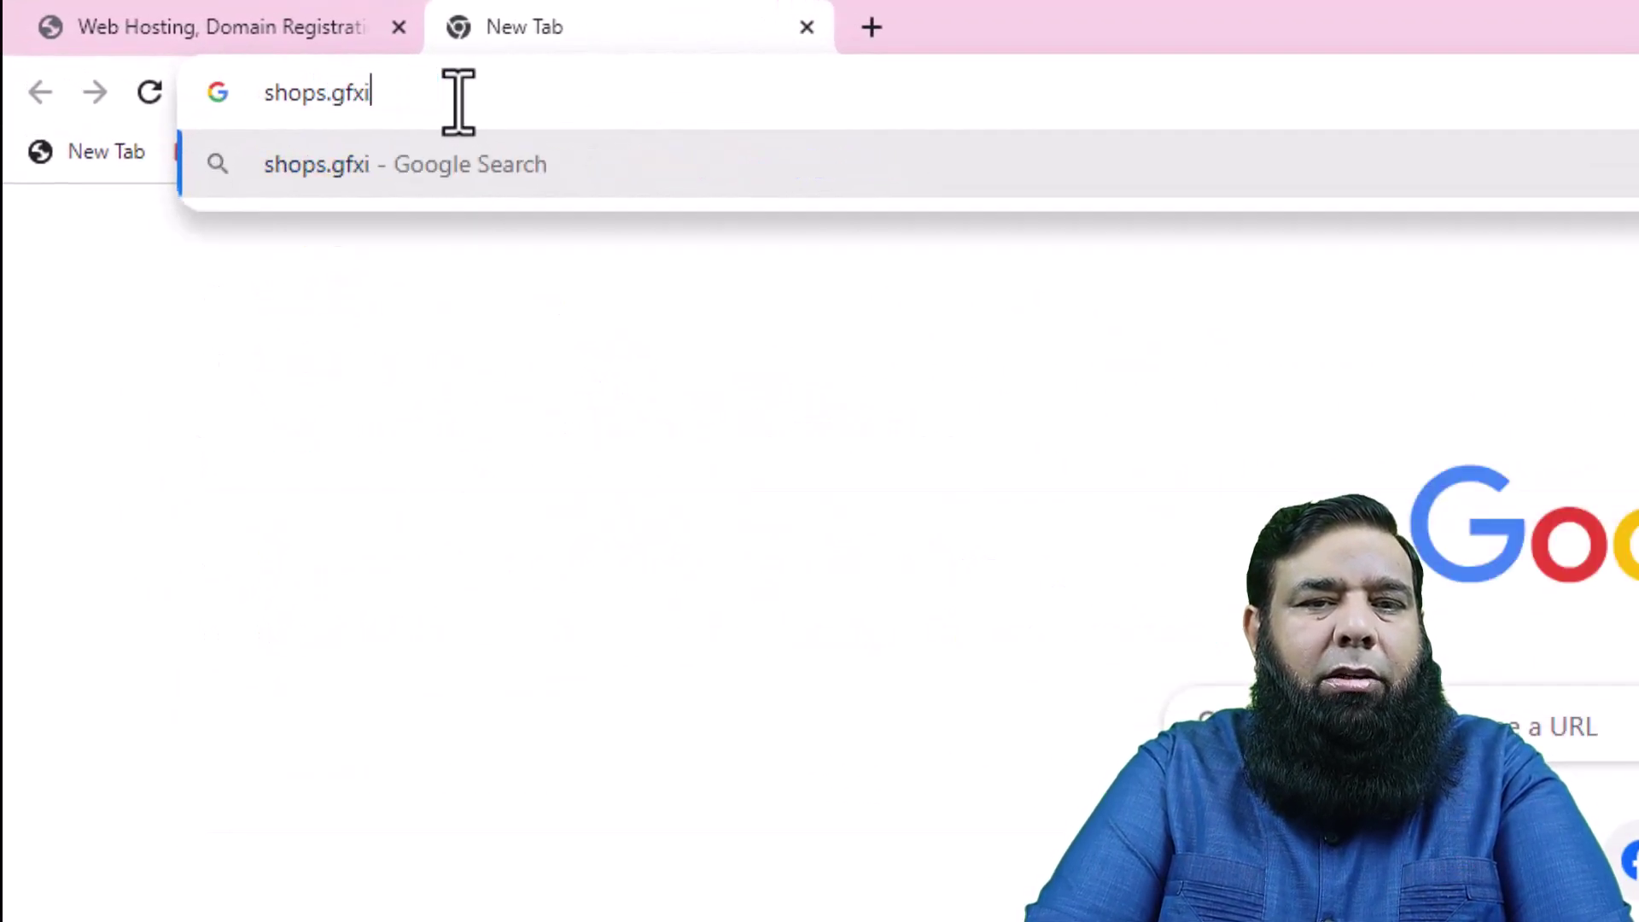
{"action": "type", "text": "nn.com"}
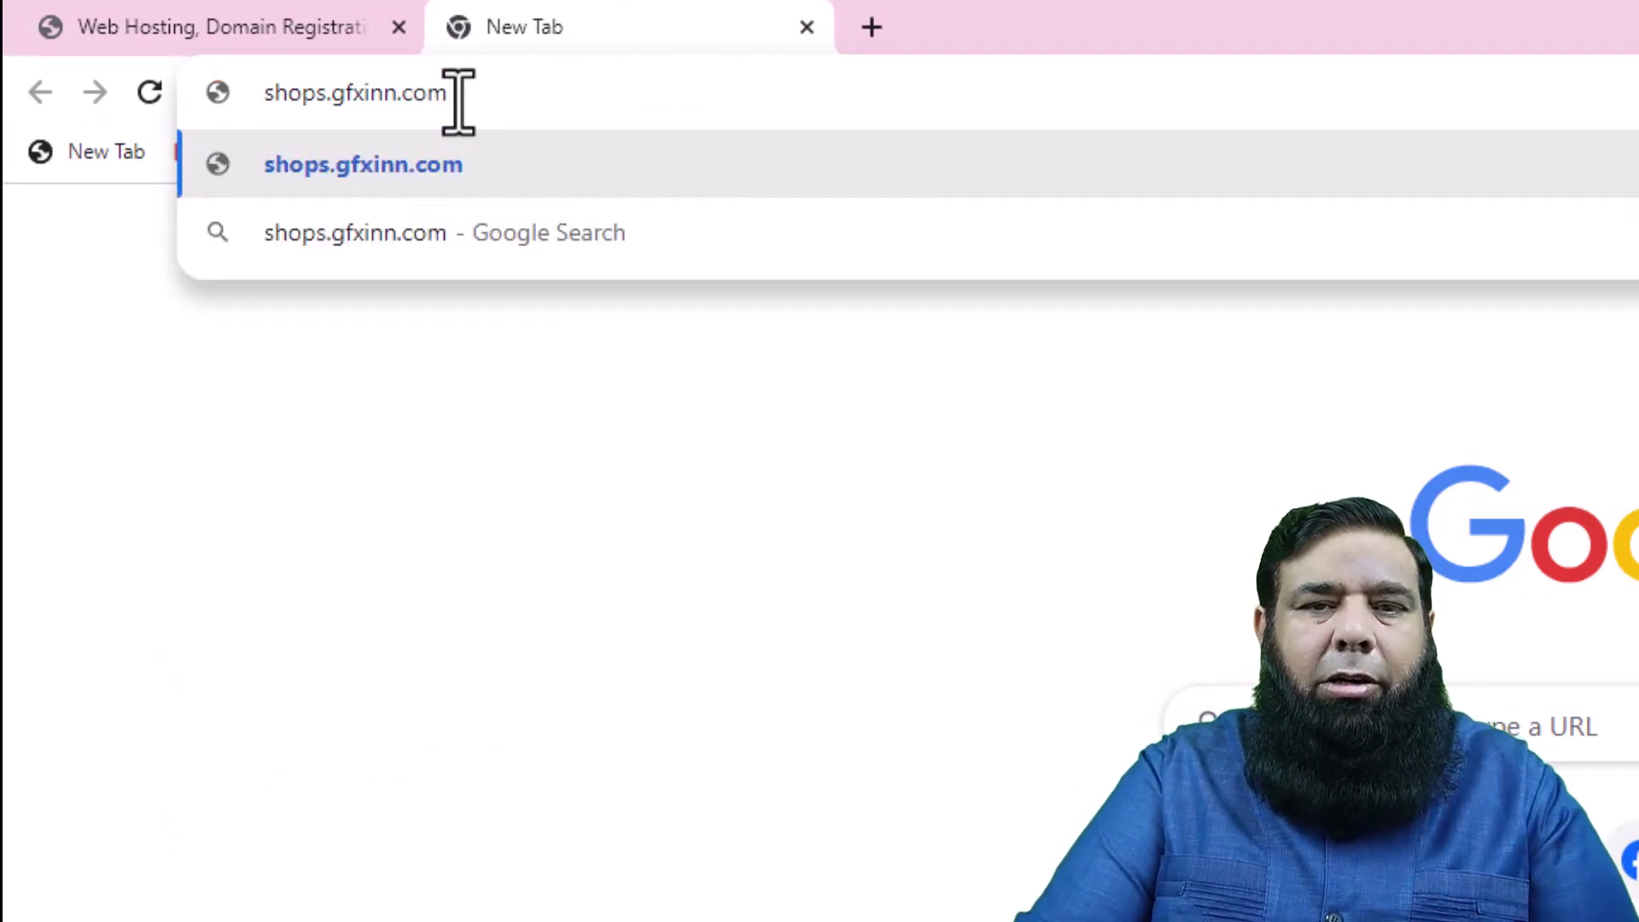
{"action": "key", "text": "Return"}
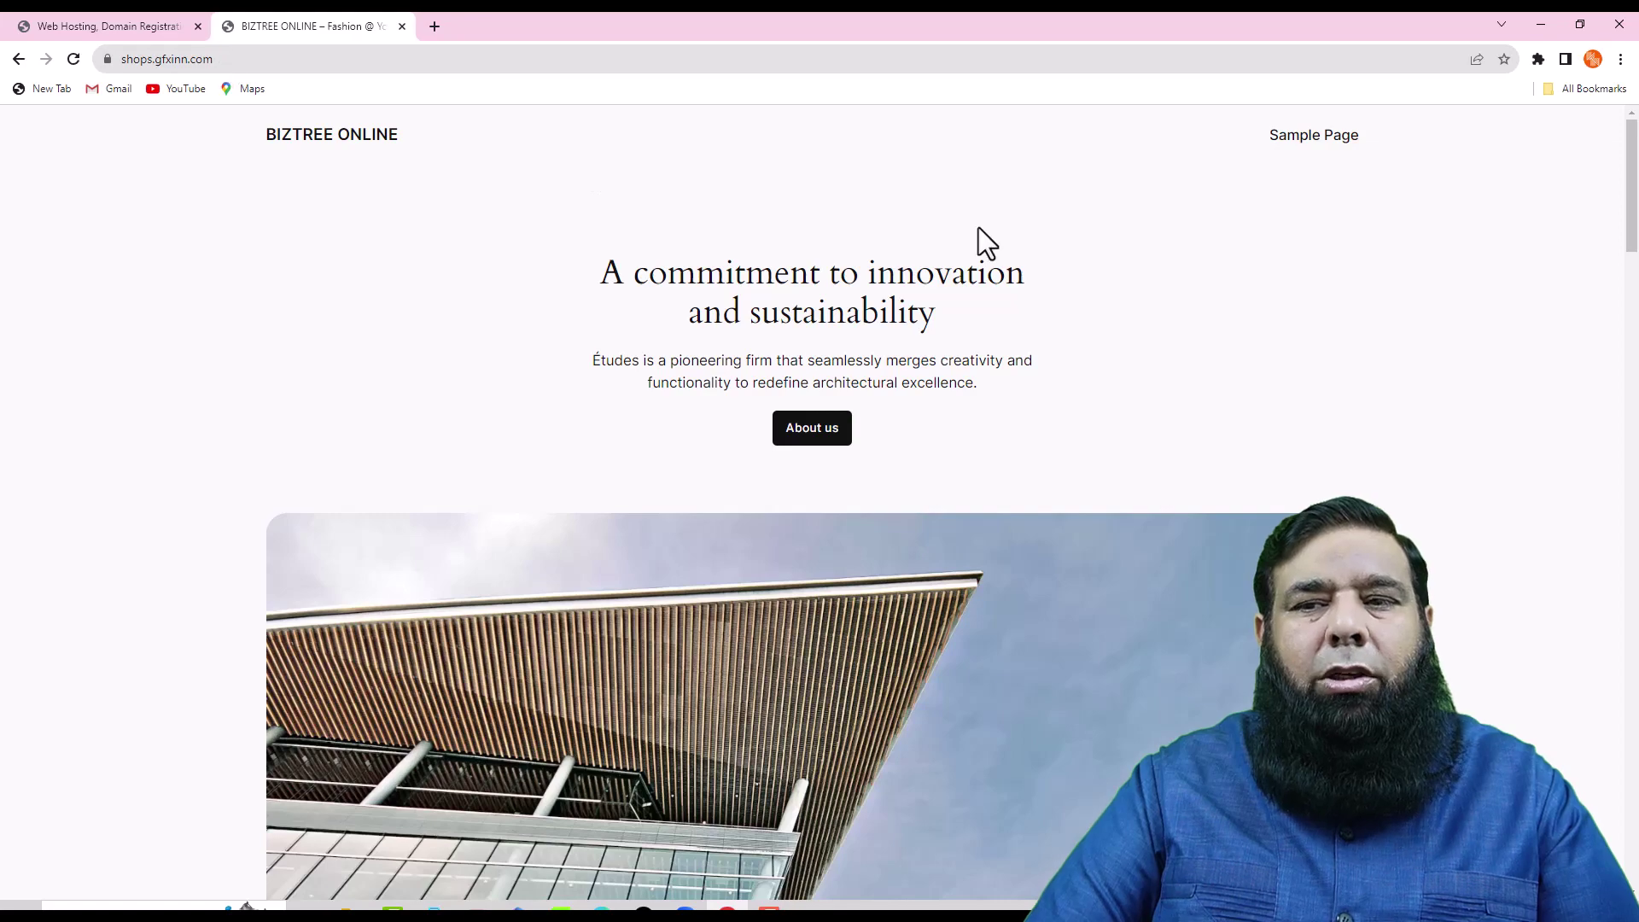
{"action": "scroll", "coordinate": [981, 247], "scroll_direction": "down", "scroll_amount": 10}
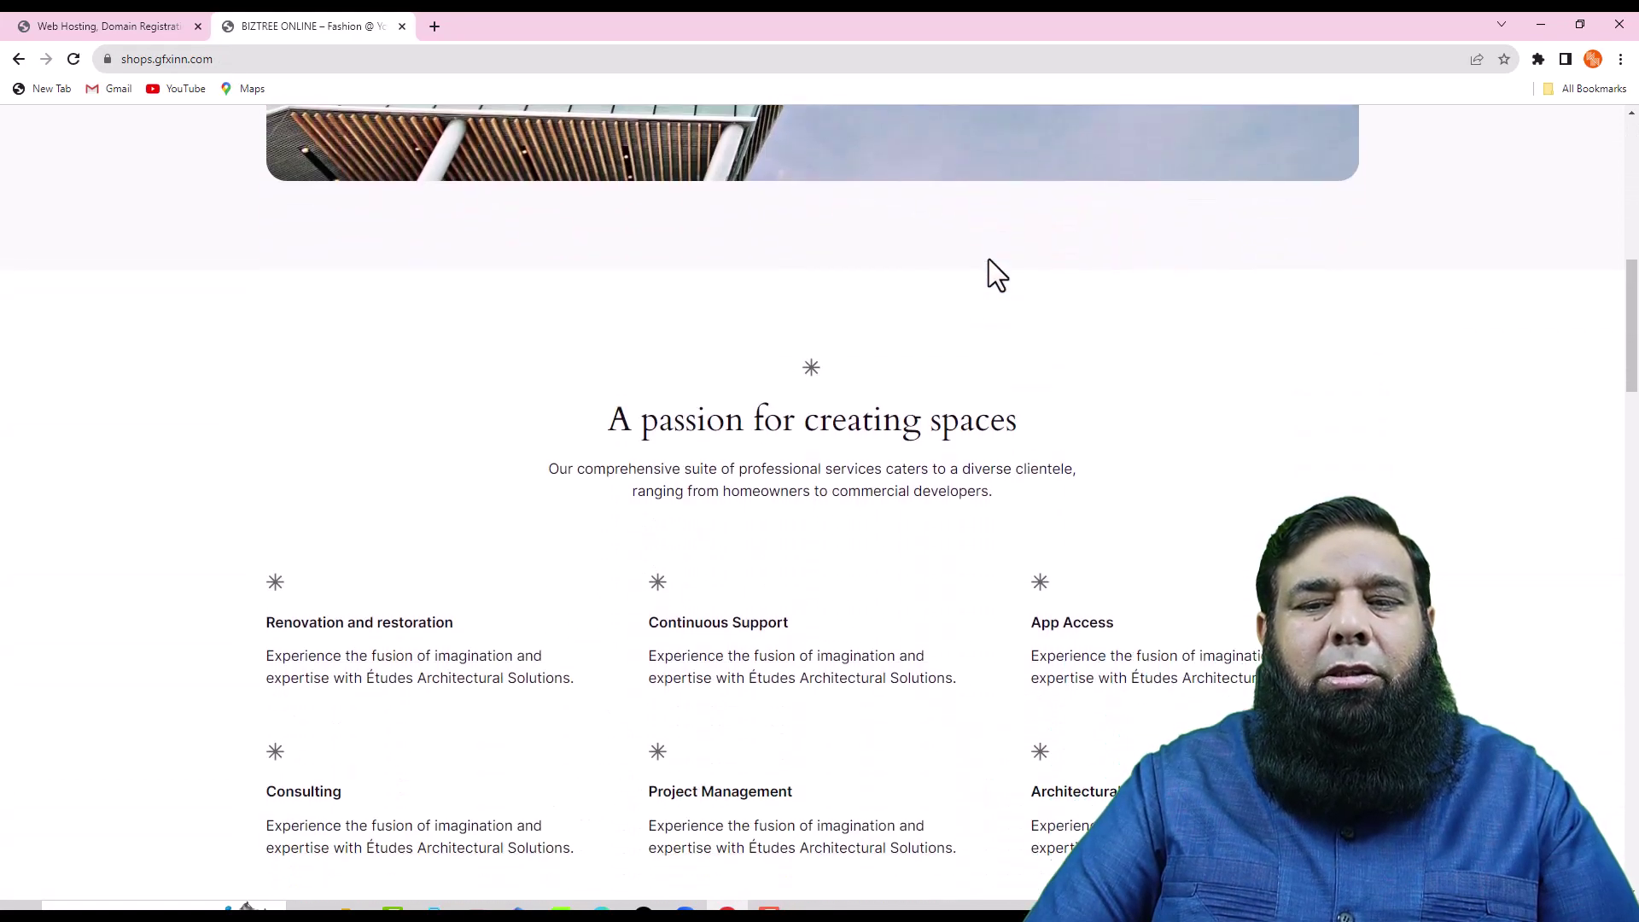
{"action": "scroll", "coordinate": [988, 259], "scroll_direction": "down", "scroll_amount": 15}
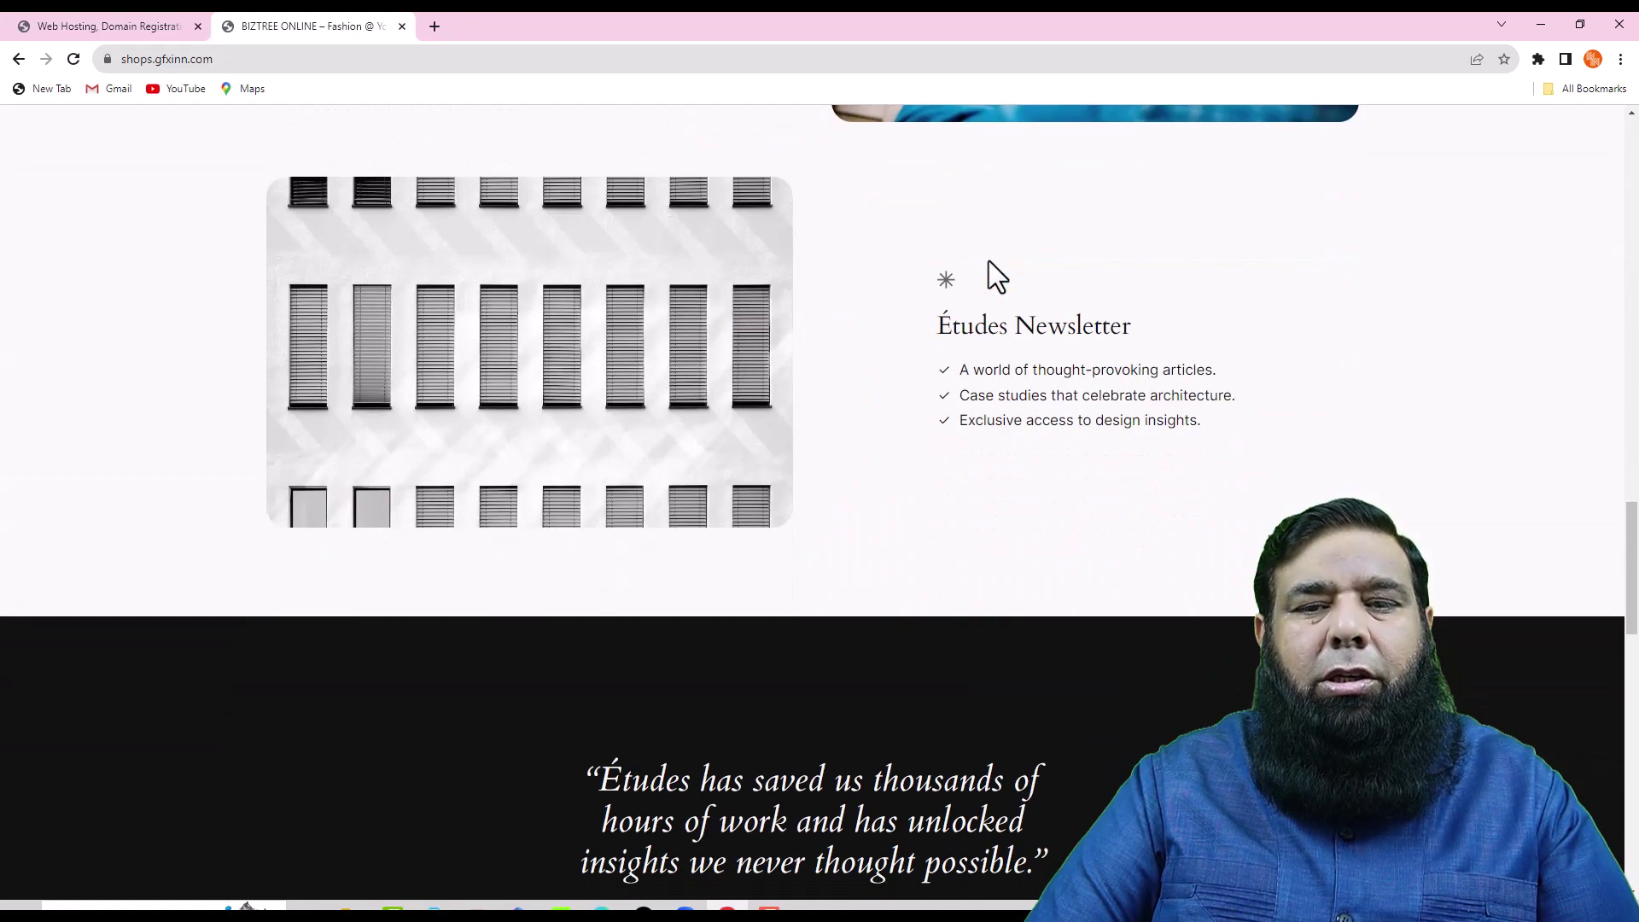
{"action": "scroll", "coordinate": [988, 260], "scroll_direction": "down", "scroll_amount": 15}
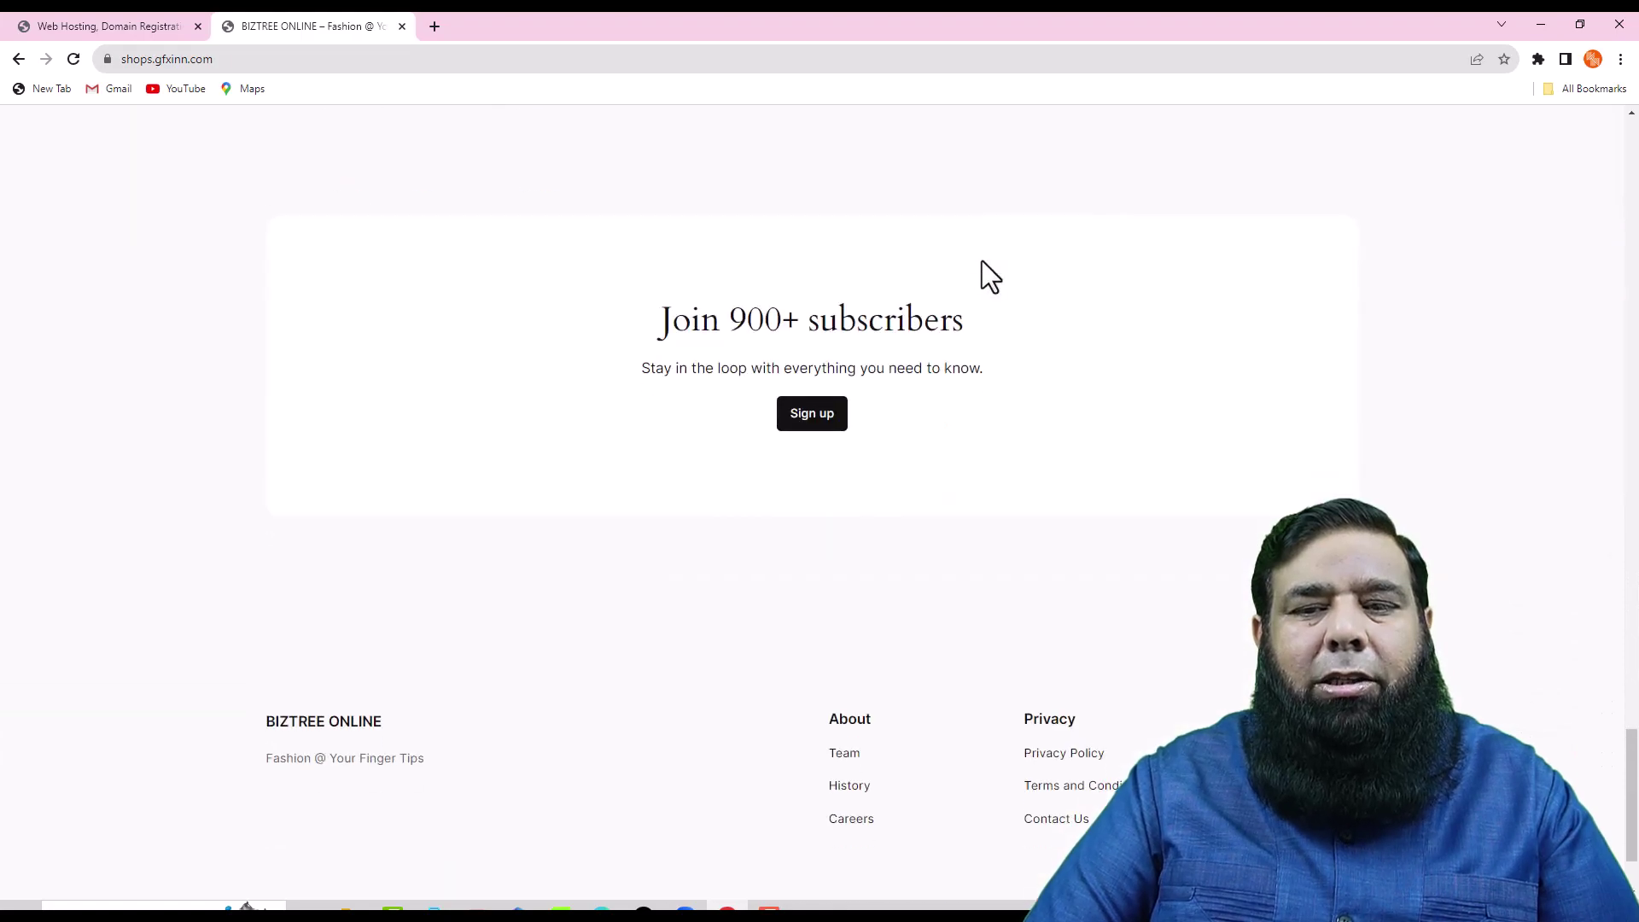
{"action": "scroll", "coordinate": [982, 261], "scroll_direction": "down", "scroll_amount": 2}
{"action": "scroll", "coordinate": [982, 263], "scroll_direction": "up", "scroll_amount": 10}
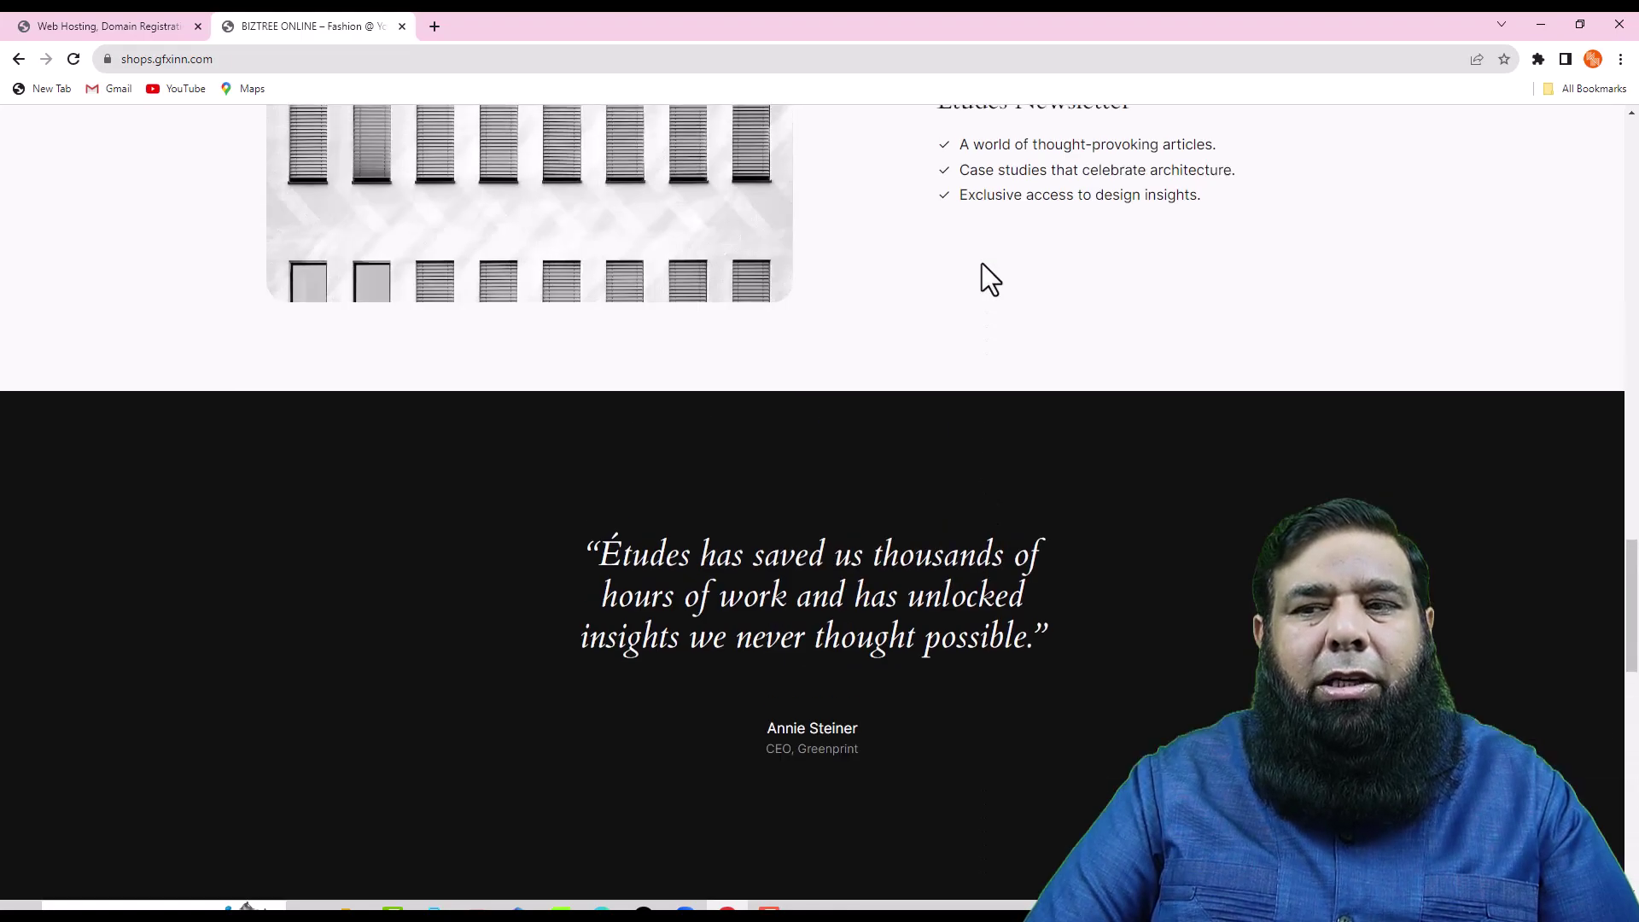
{"action": "scroll", "coordinate": [982, 263], "scroll_direction": "up", "scroll_amount": 15}
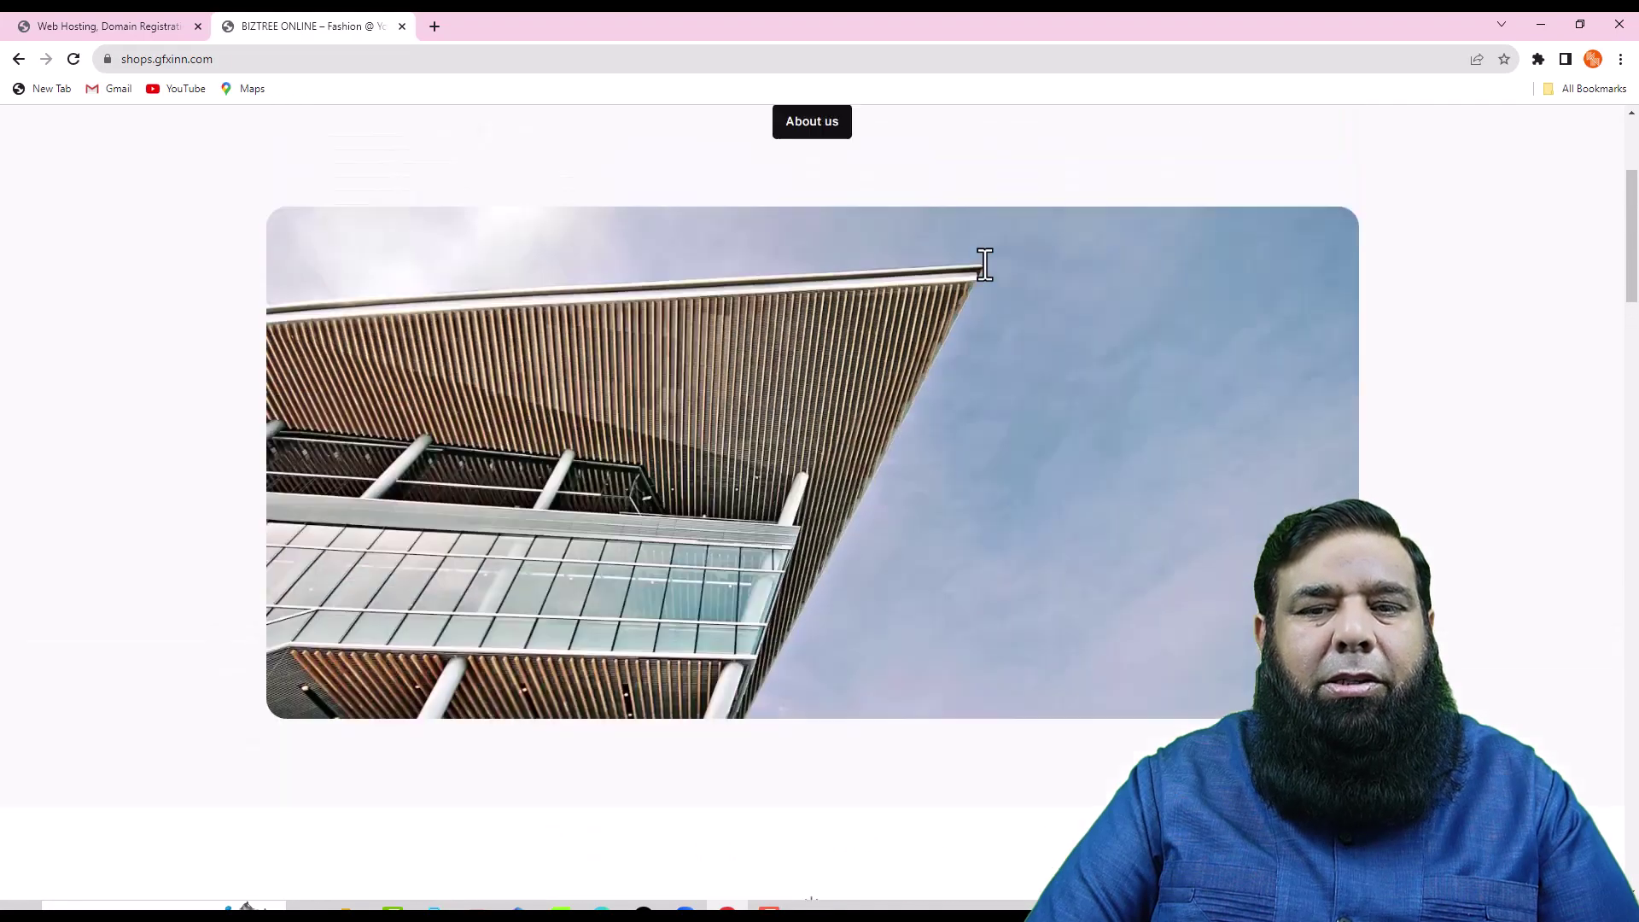
{"action": "scroll", "coordinate": [984, 264], "scroll_direction": "up", "scroll_amount": 3}
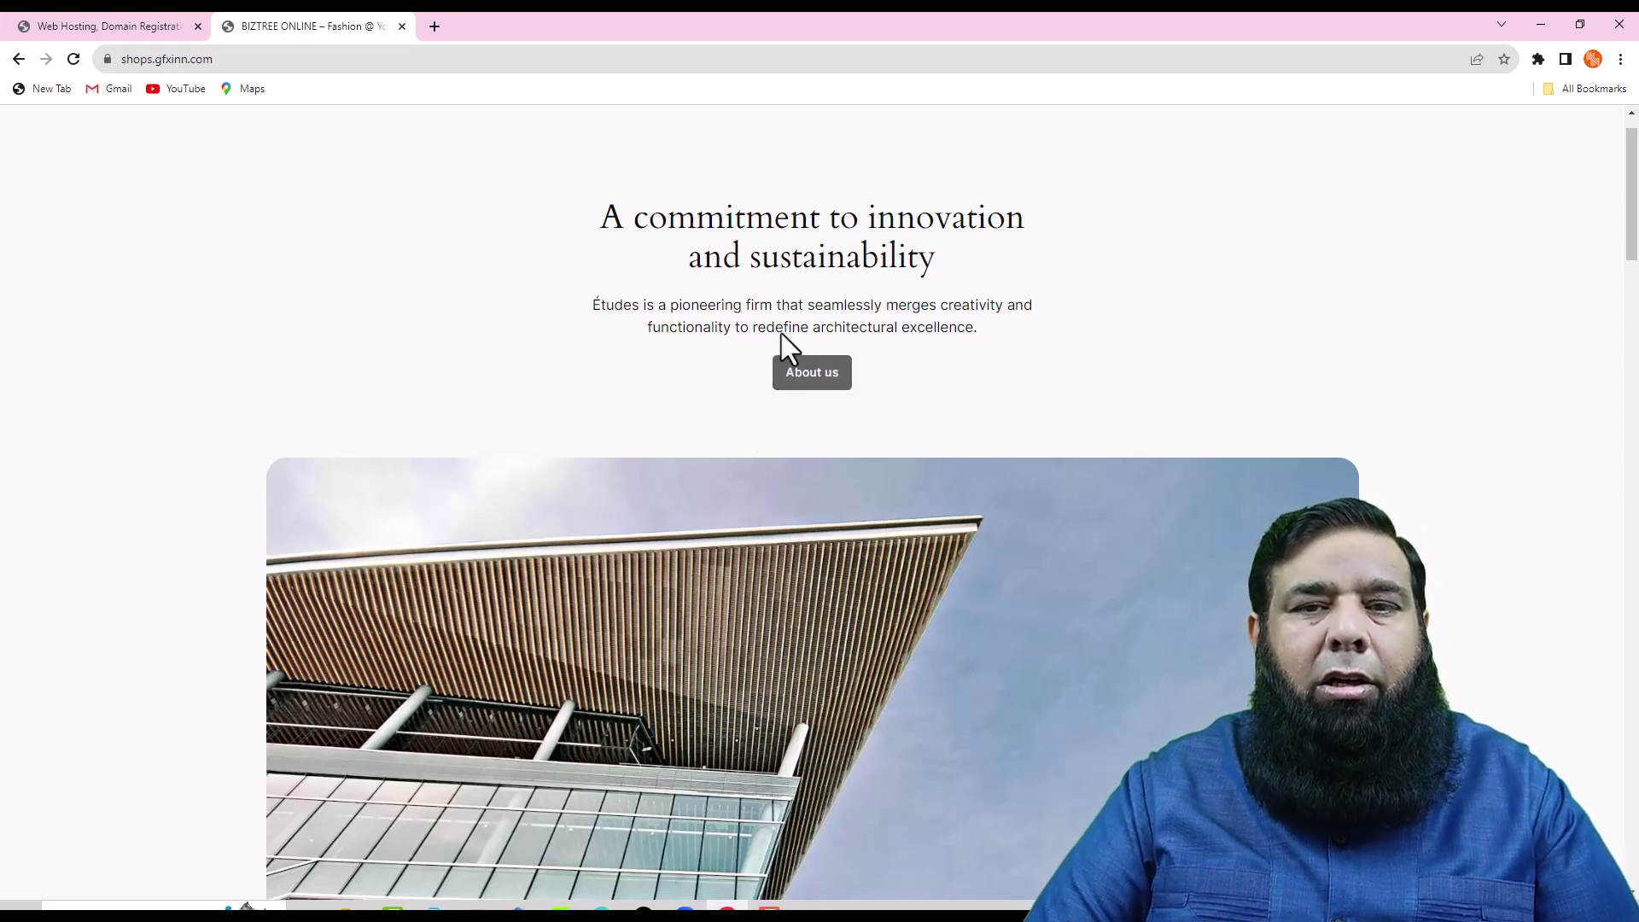
{"action": "left_click", "coordinate": [674, 62]}
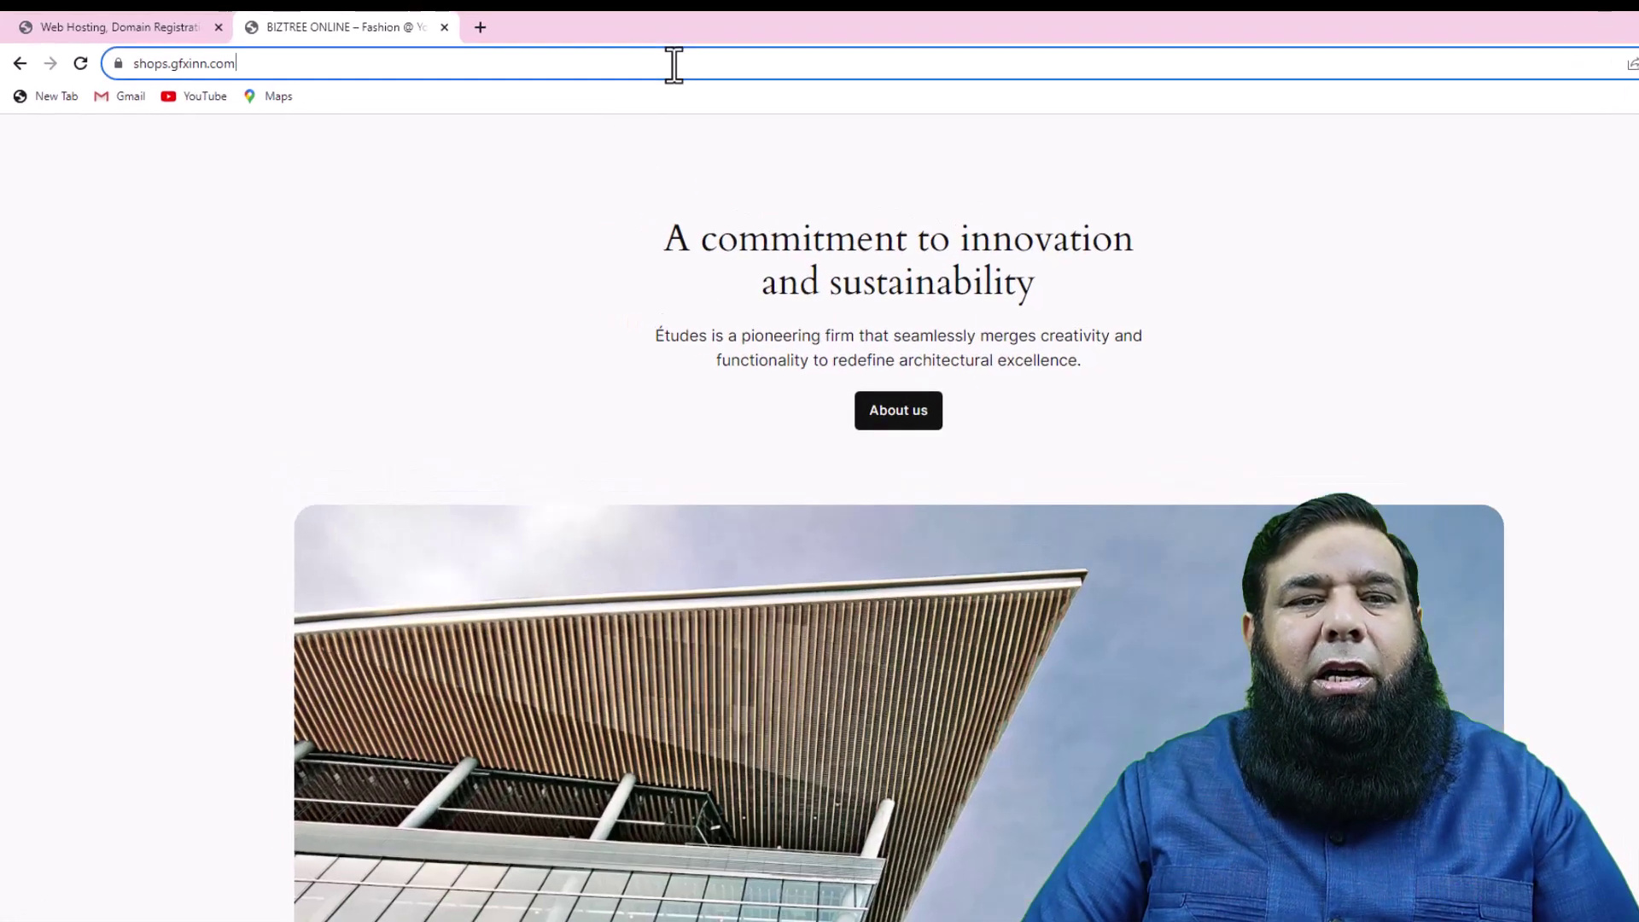
{"action": "left_click", "coordinate": [758, 111]}
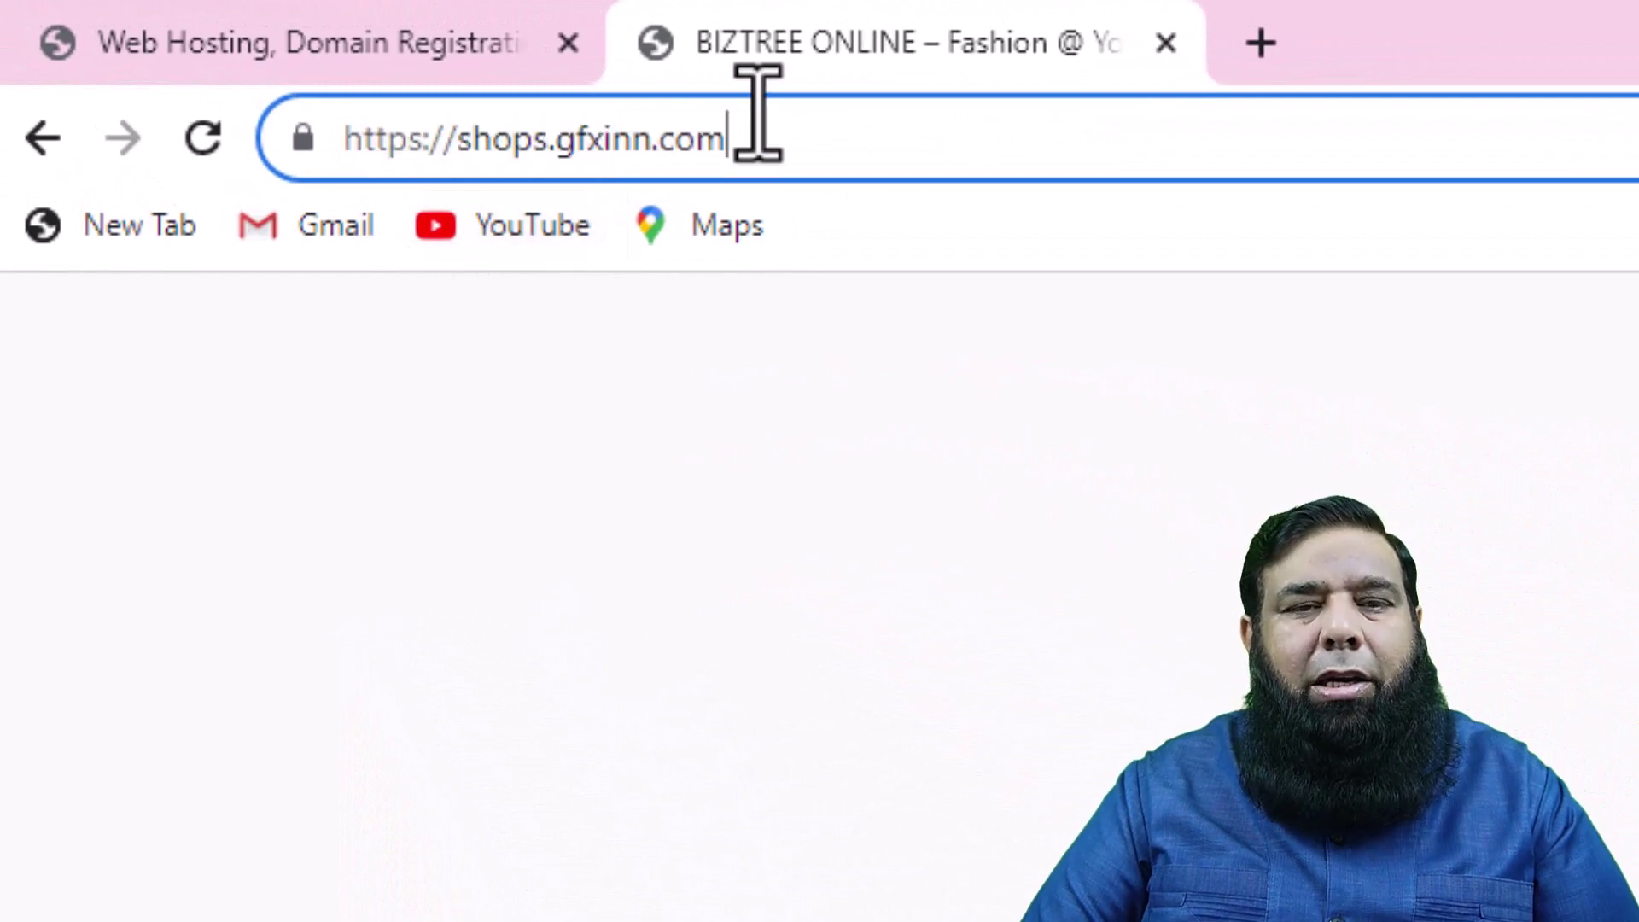
{"action": "type", "text": "/"}
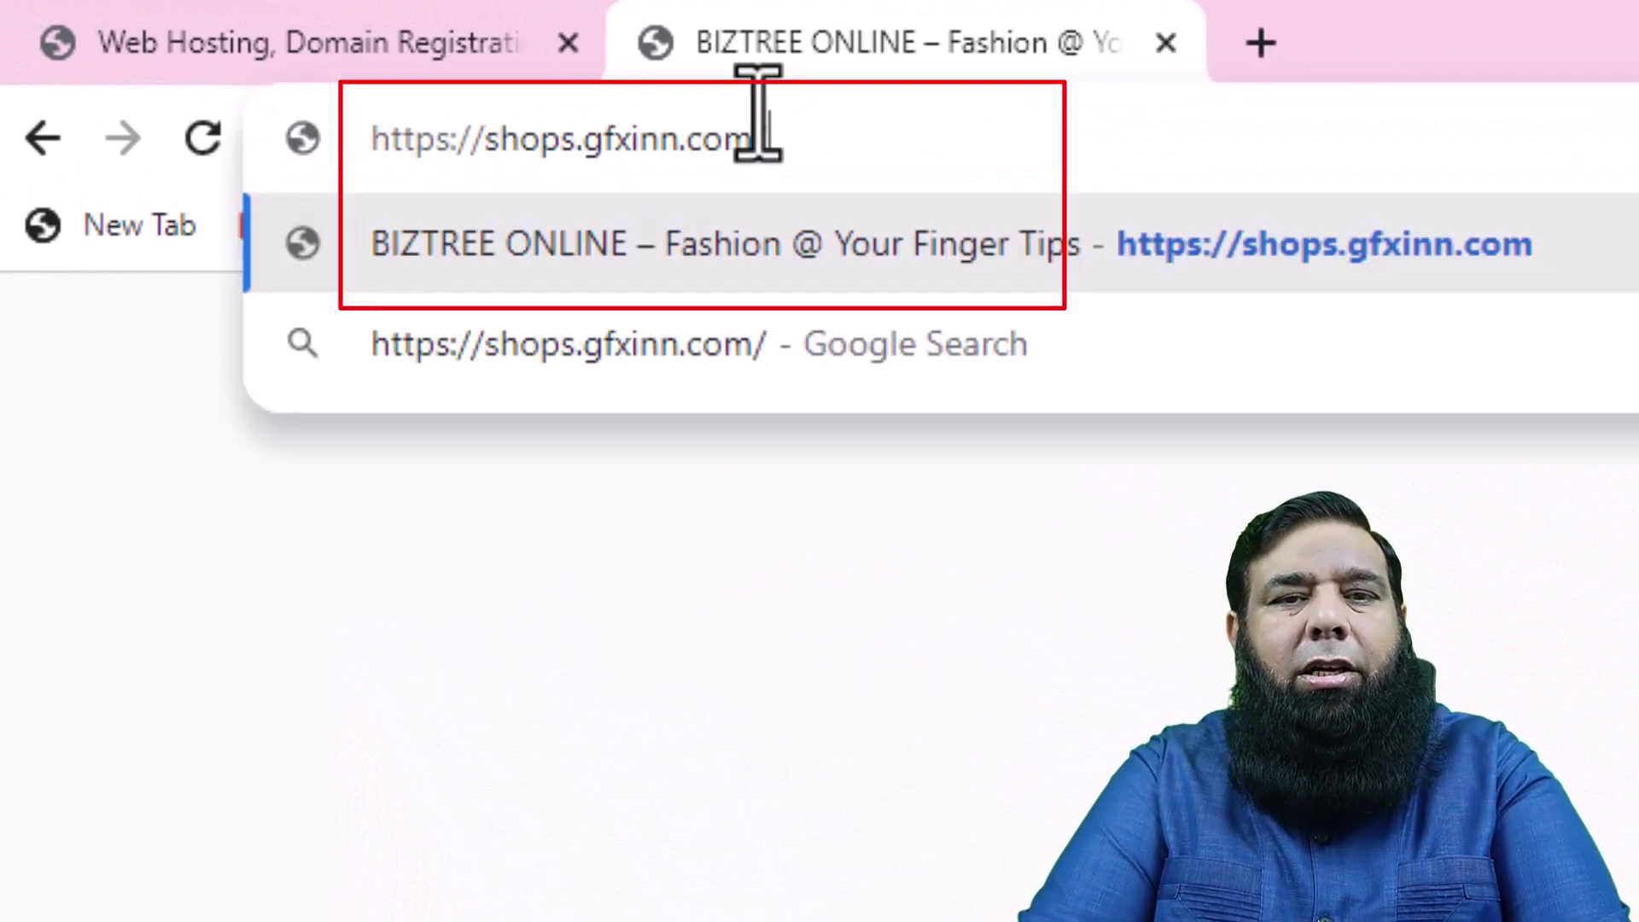
{"action": "type", "text": "wp"}
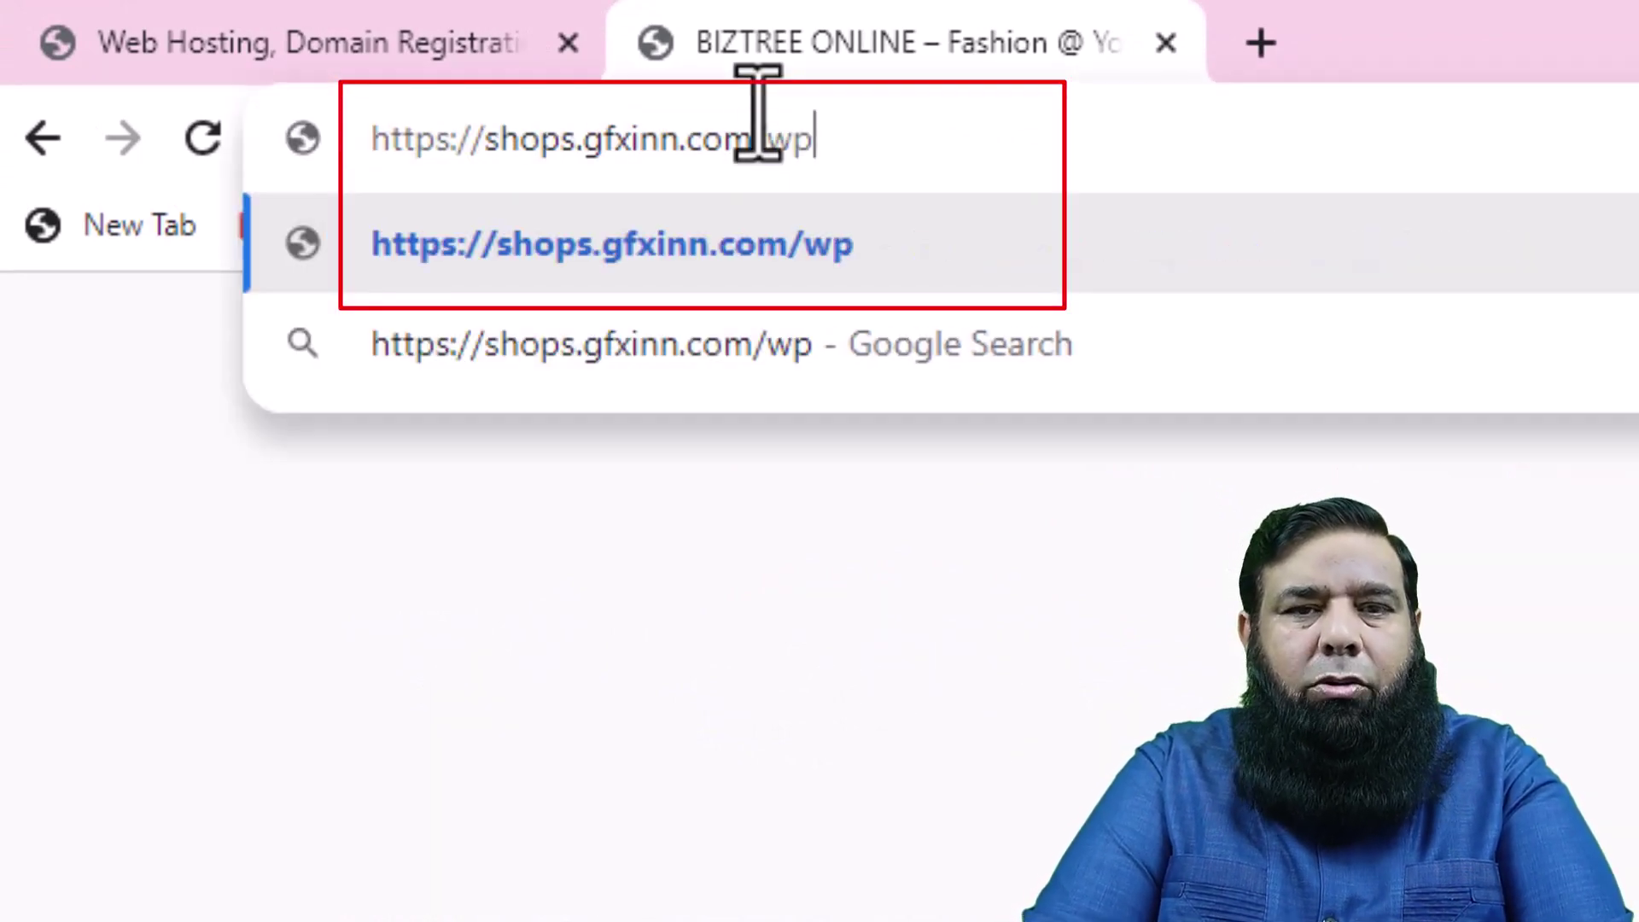
{"action": "type", "text": "-"}
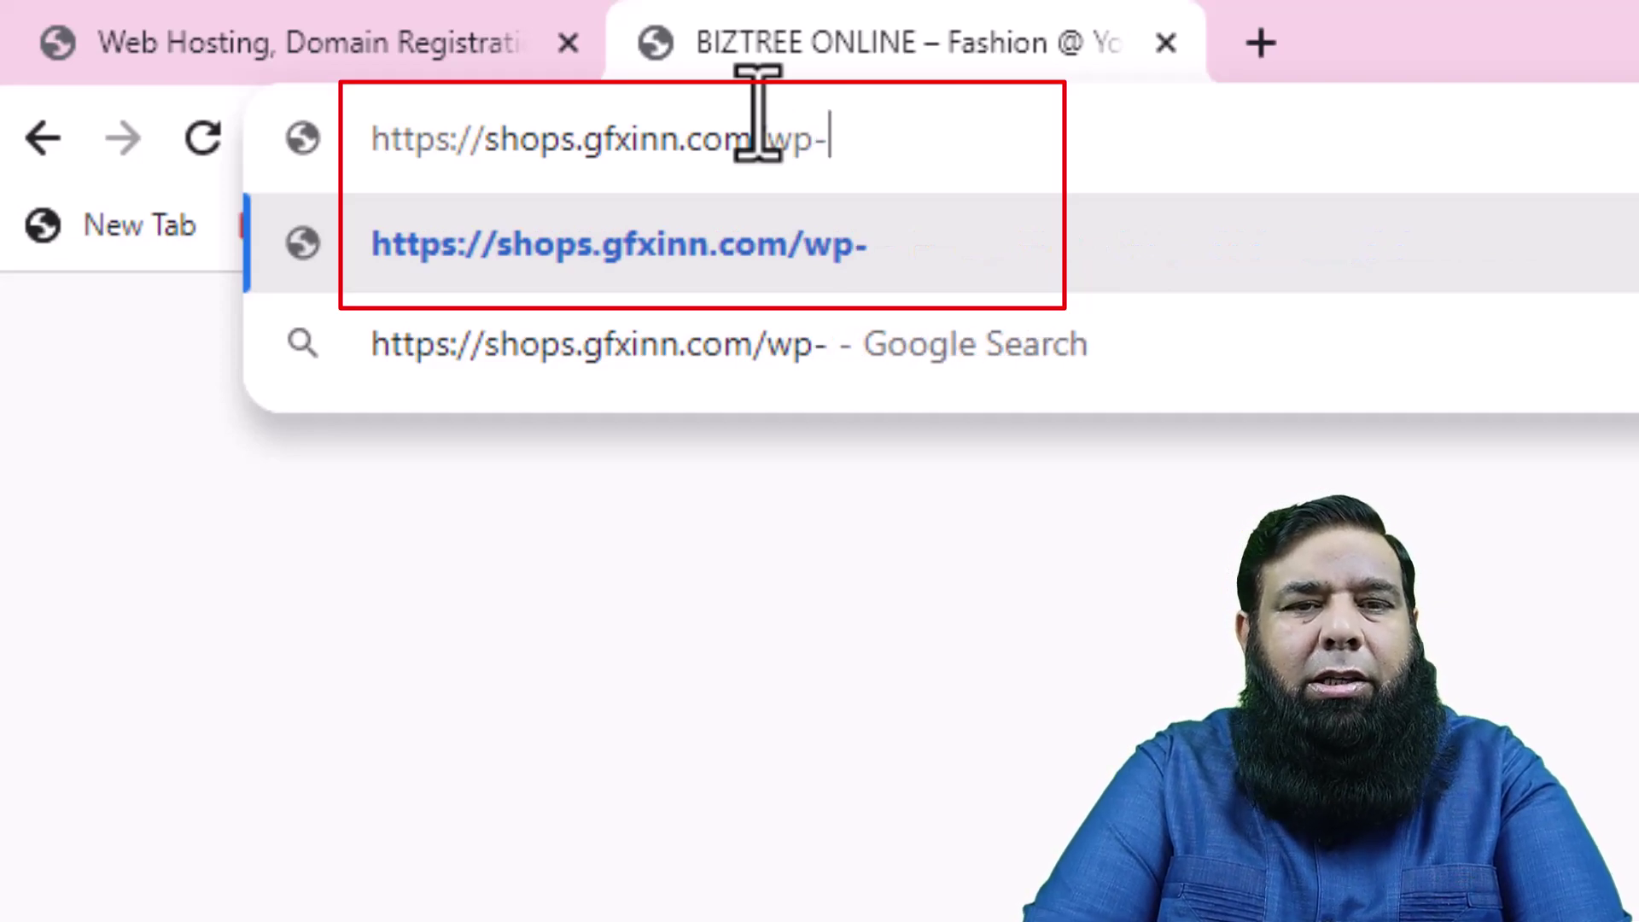
{"action": "type", "text": "admin"}
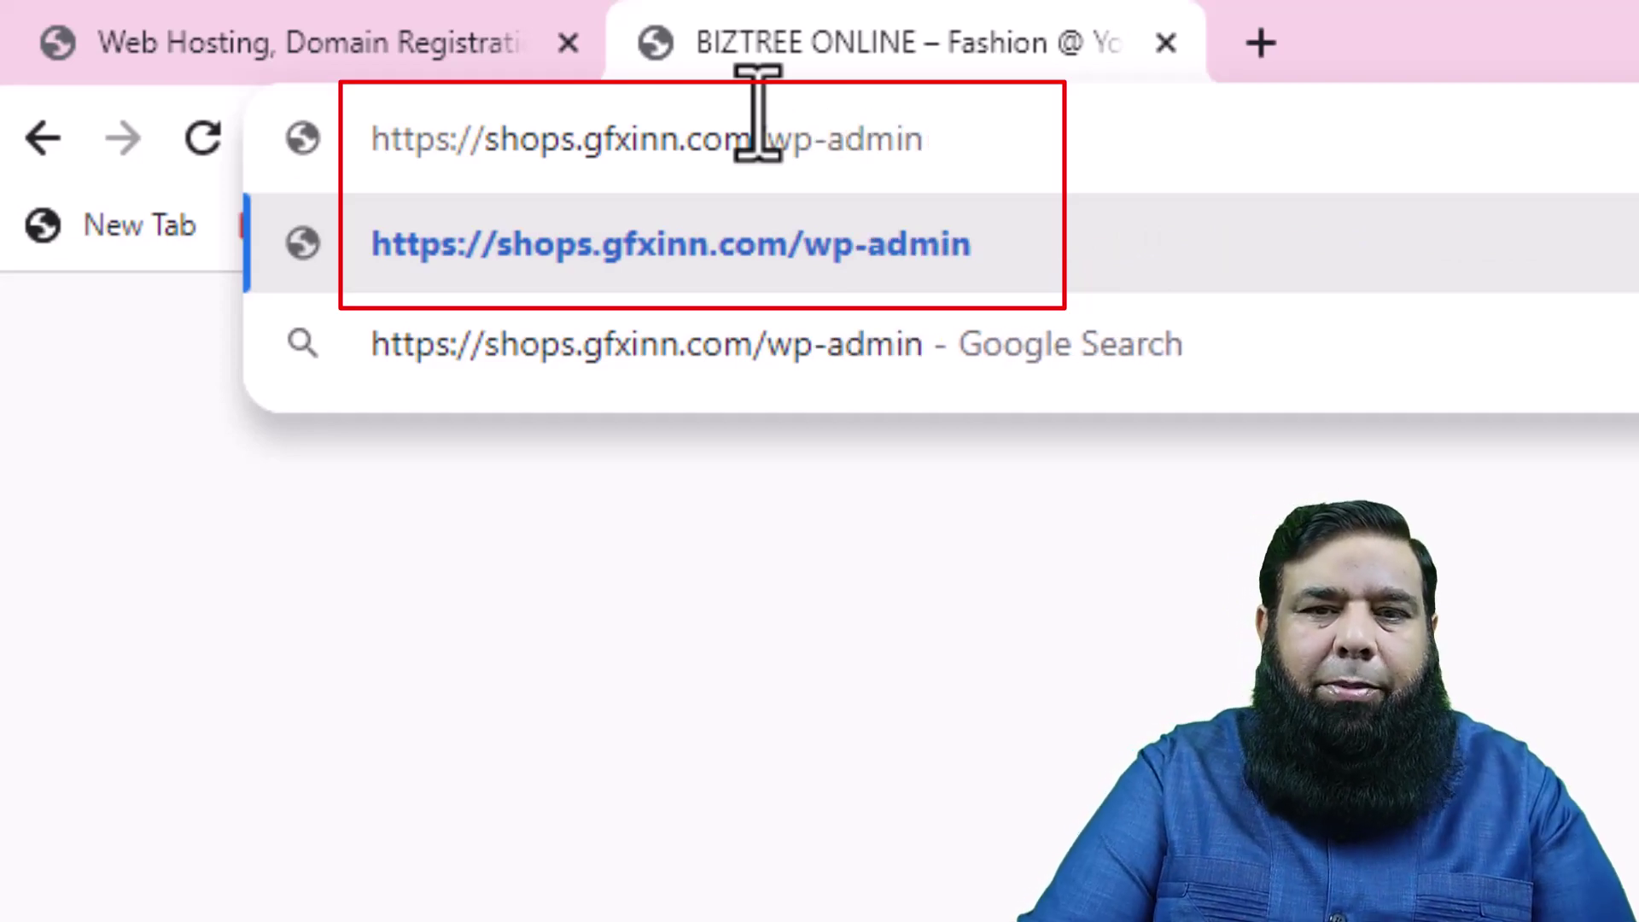
{"action": "key", "text": "Return"}
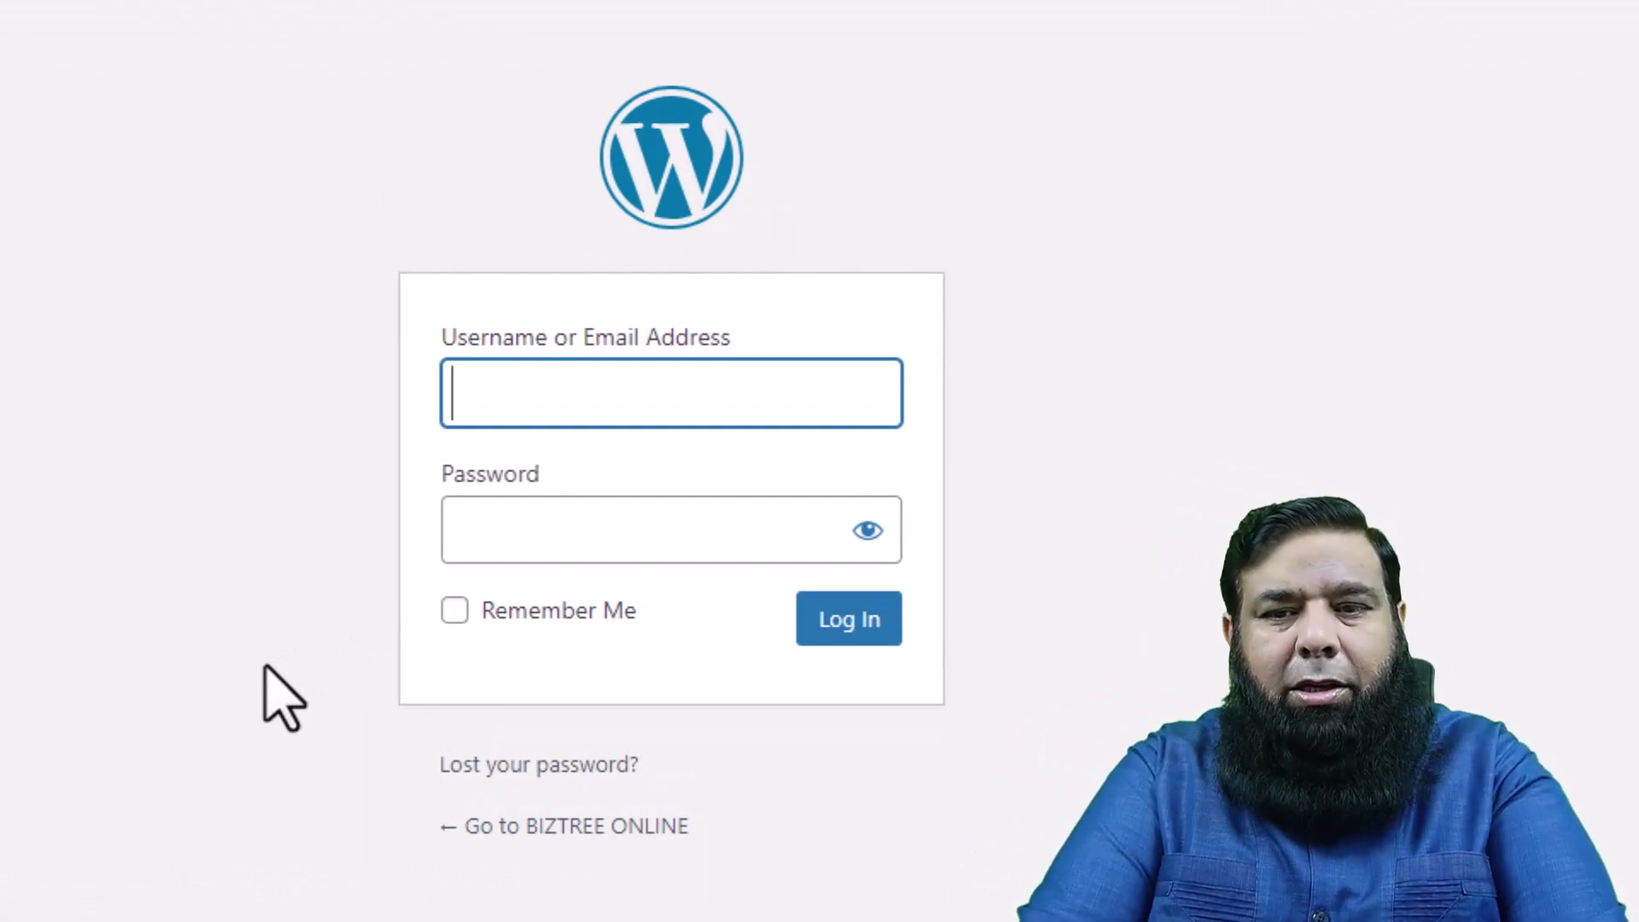
- Log in with the admin username and password, with Remember Me ticked
{"action": "type", "text": "admin"}
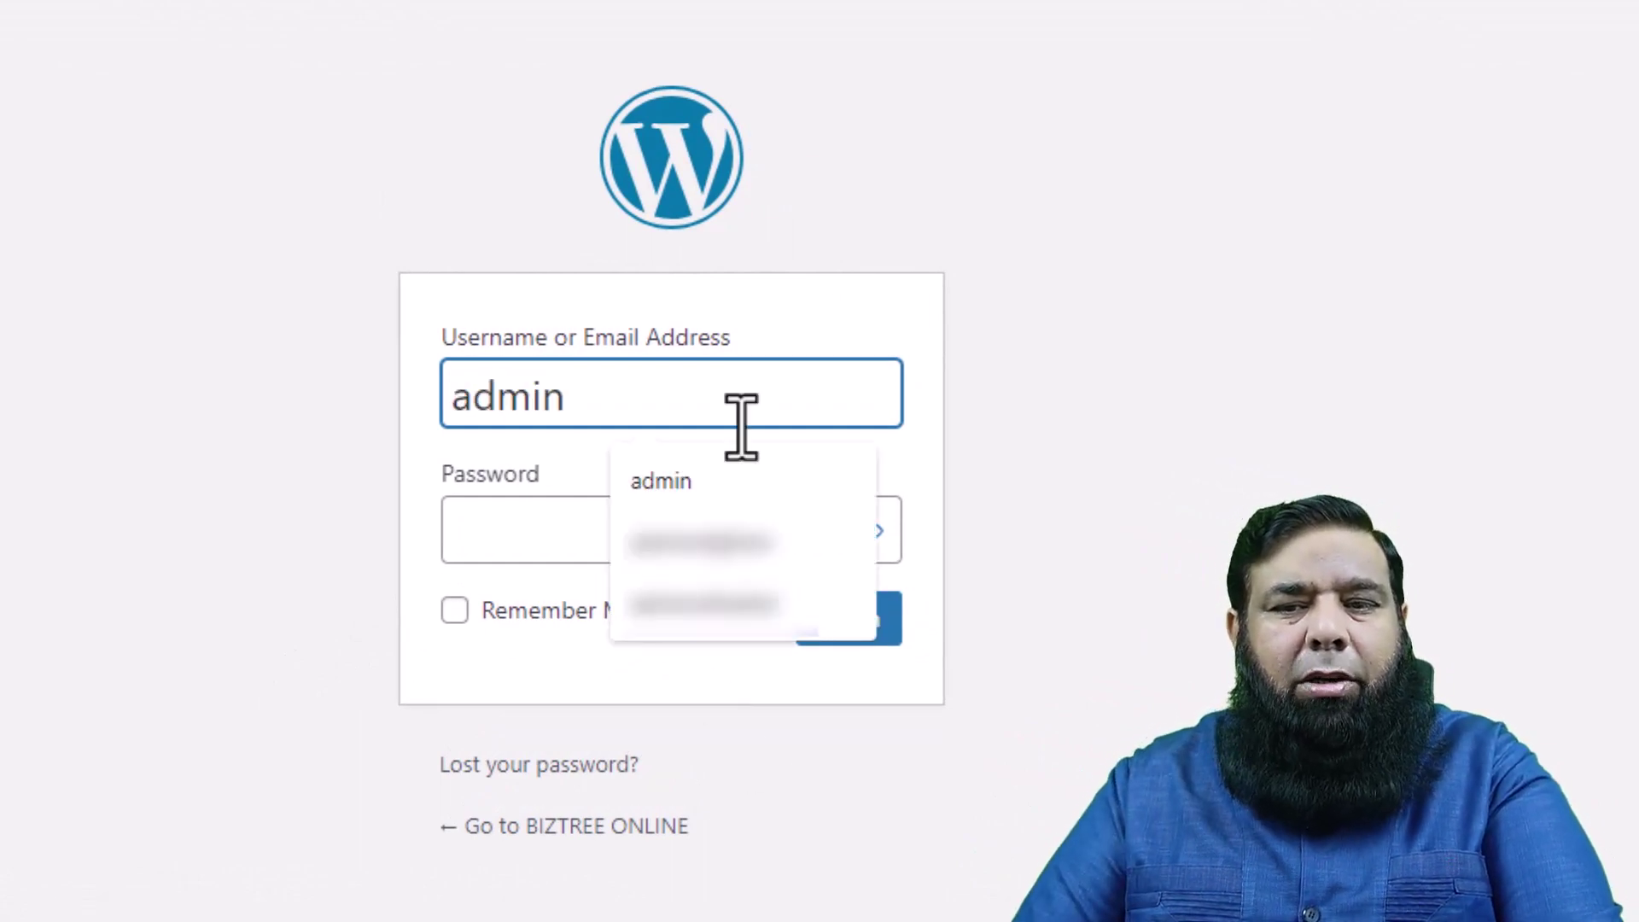
{"action": "left_click", "coordinate": [534, 529]}
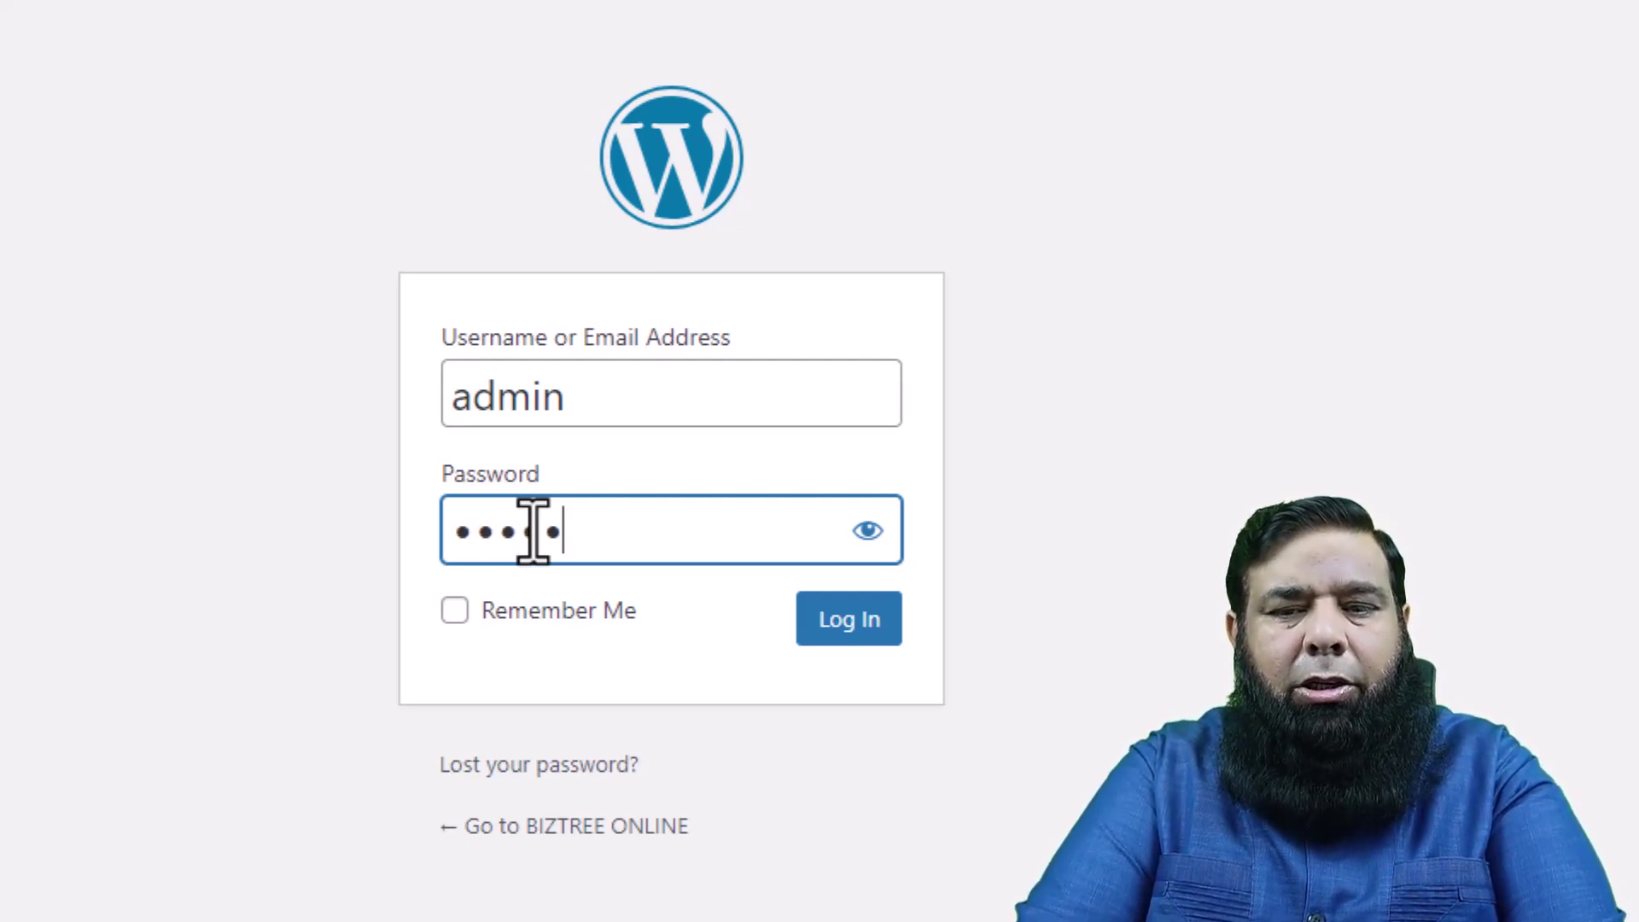
{"action": "type", "text": "••••"}
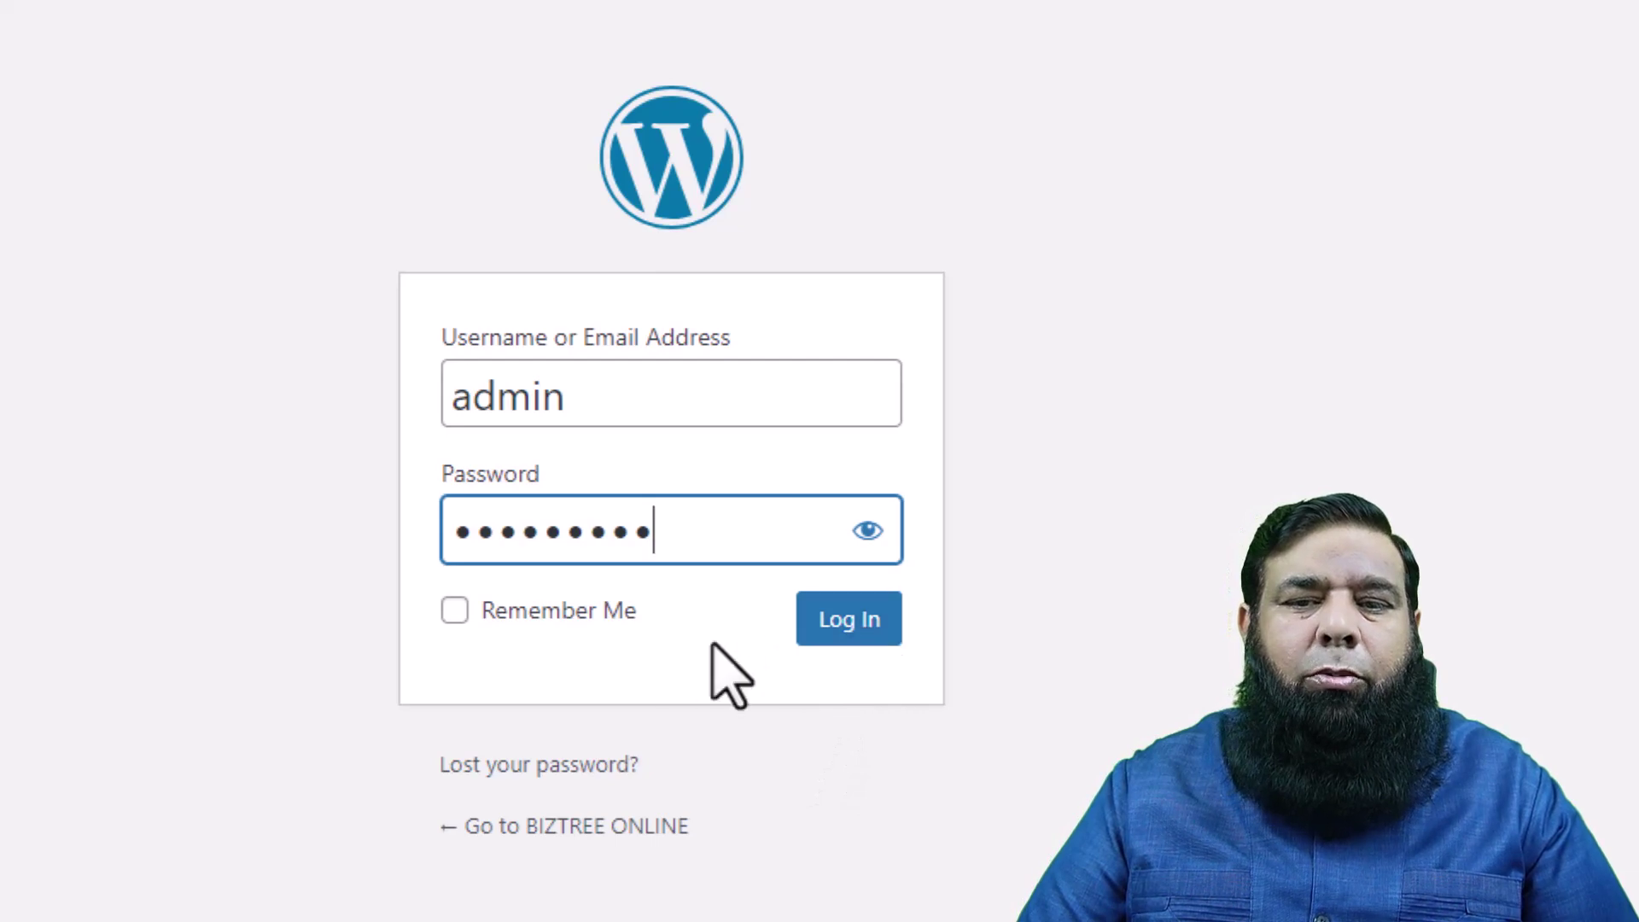
{"action": "left_click", "coordinate": [453, 612]}
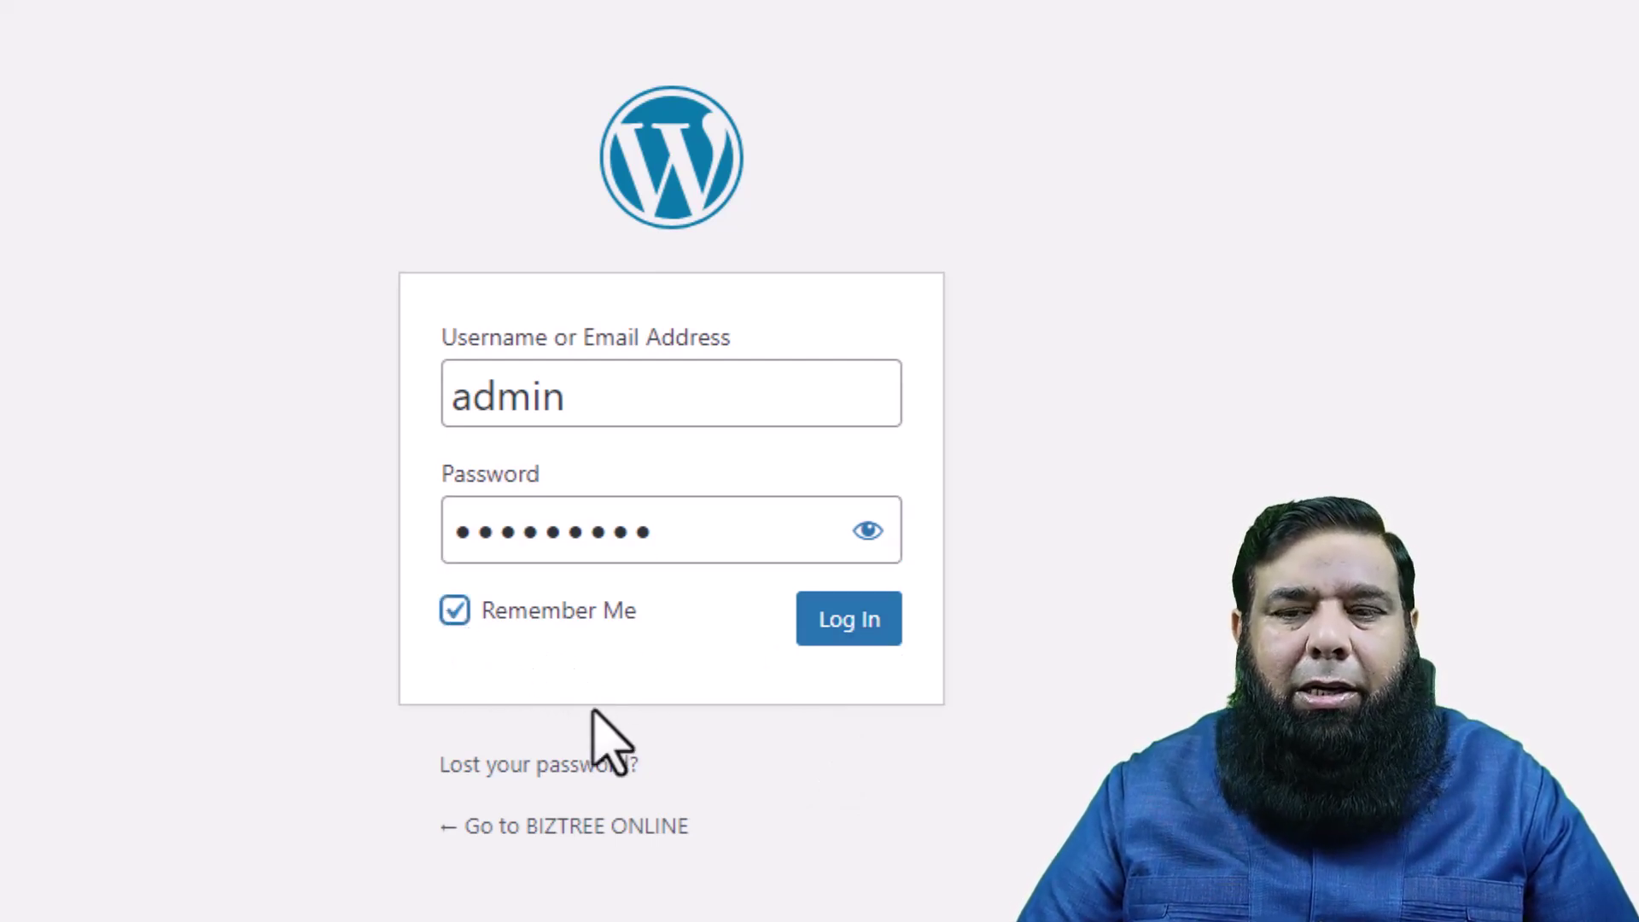
{"action": "left_click", "coordinate": [871, 622]}
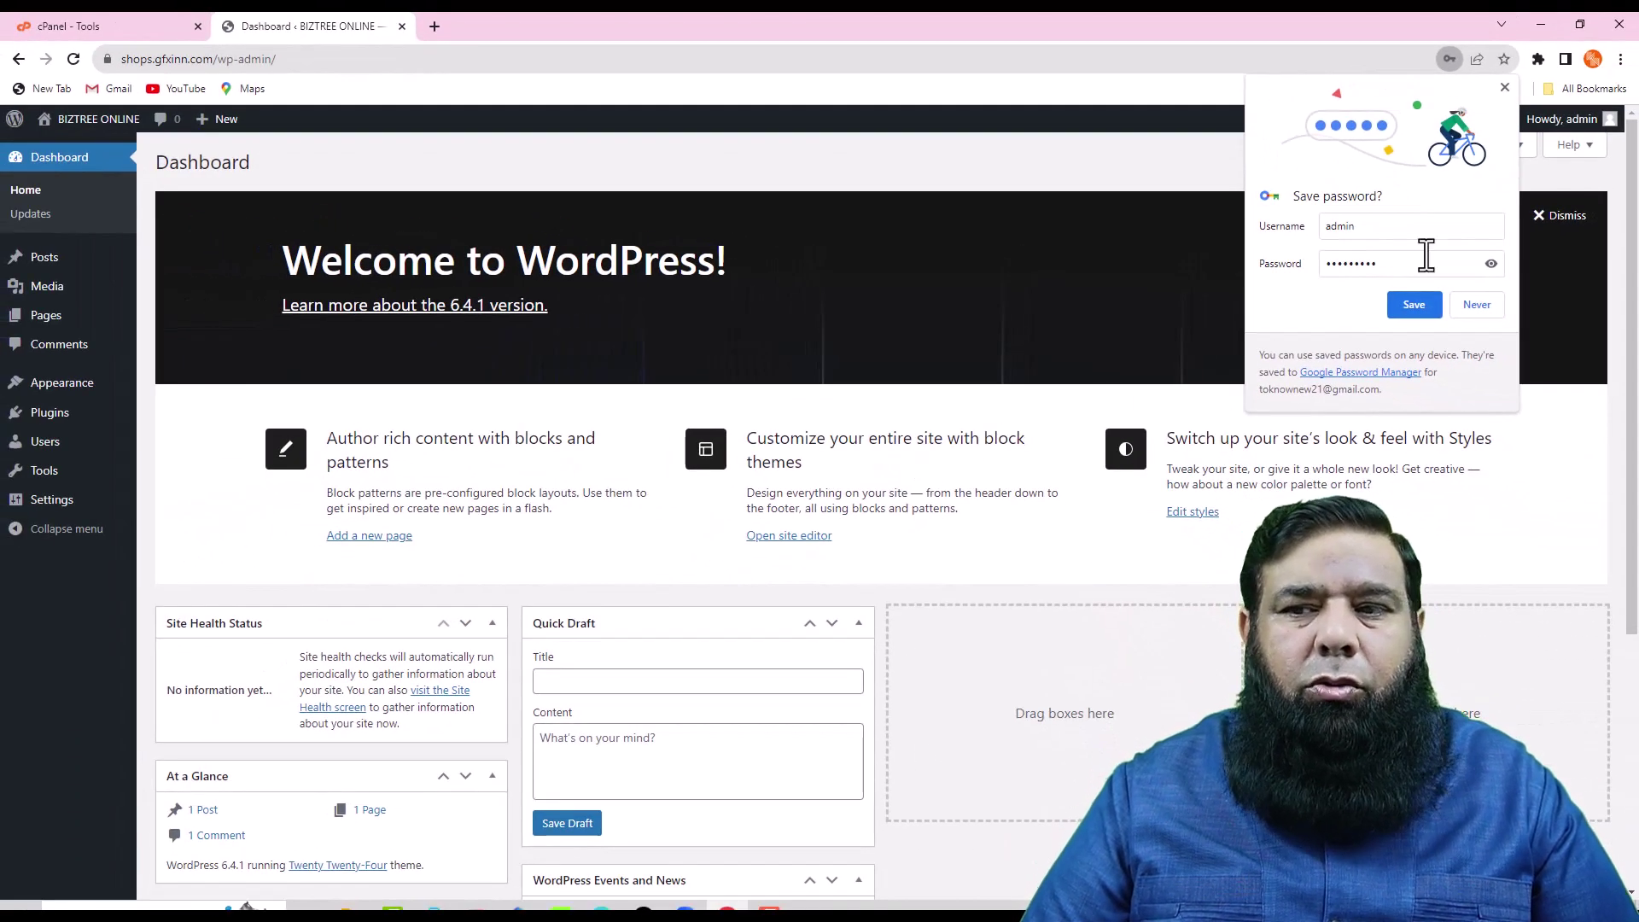
- Close Chrome's Save password popup and dismiss the Welcome to WordPress panel
{"action": "left_click", "coordinate": [1477, 309]}
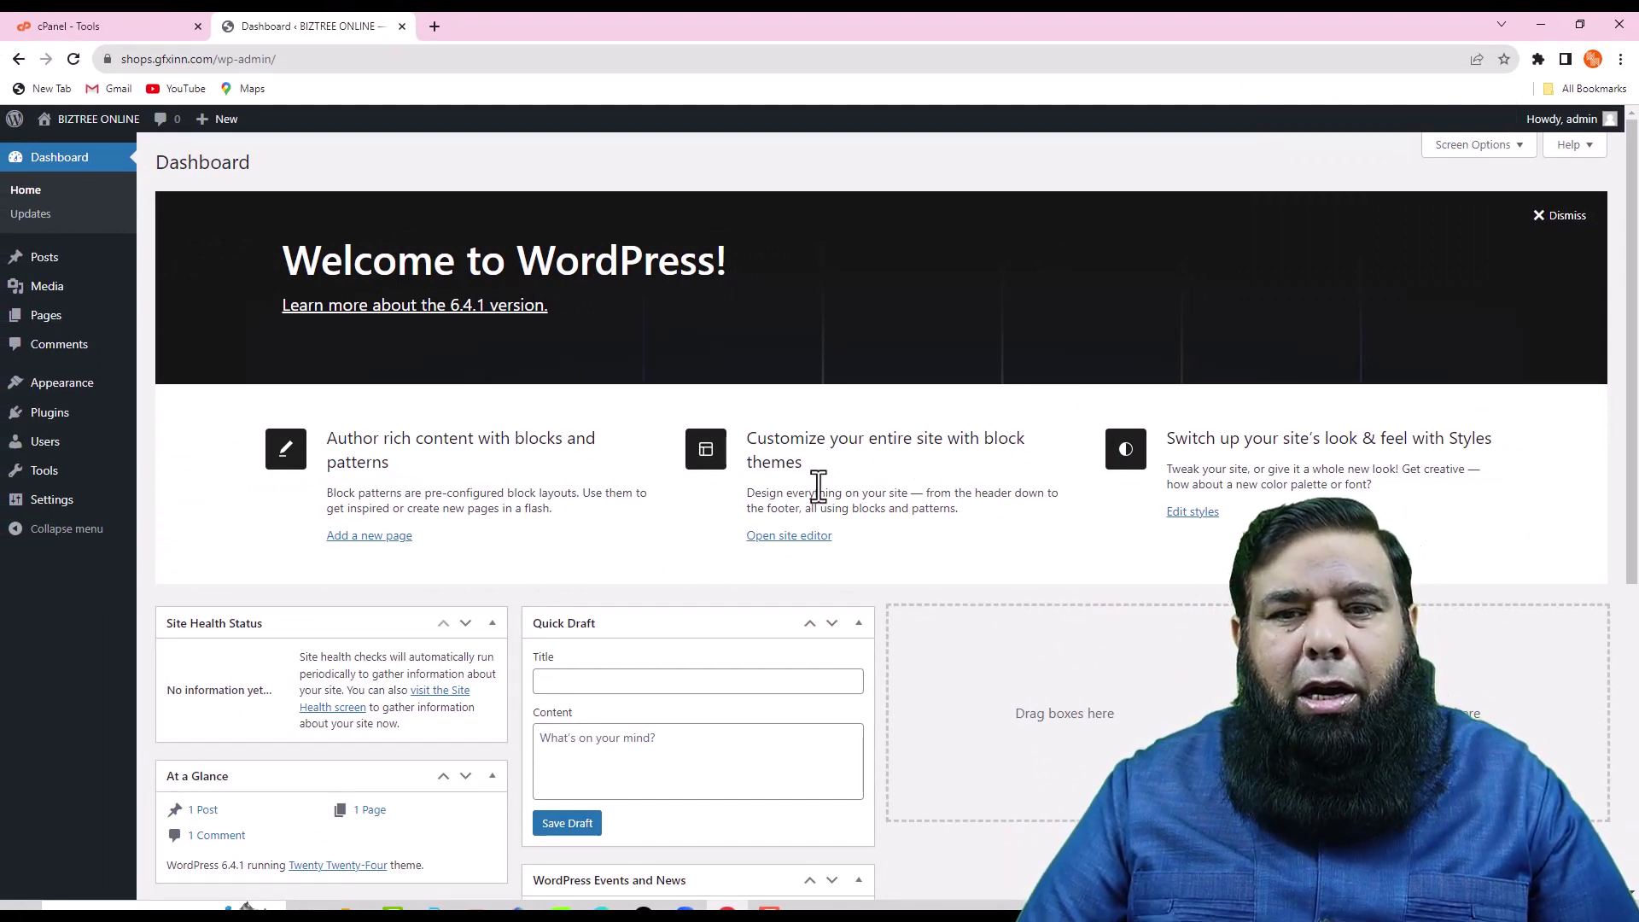
{"action": "left_click", "coordinate": [1560, 219]}
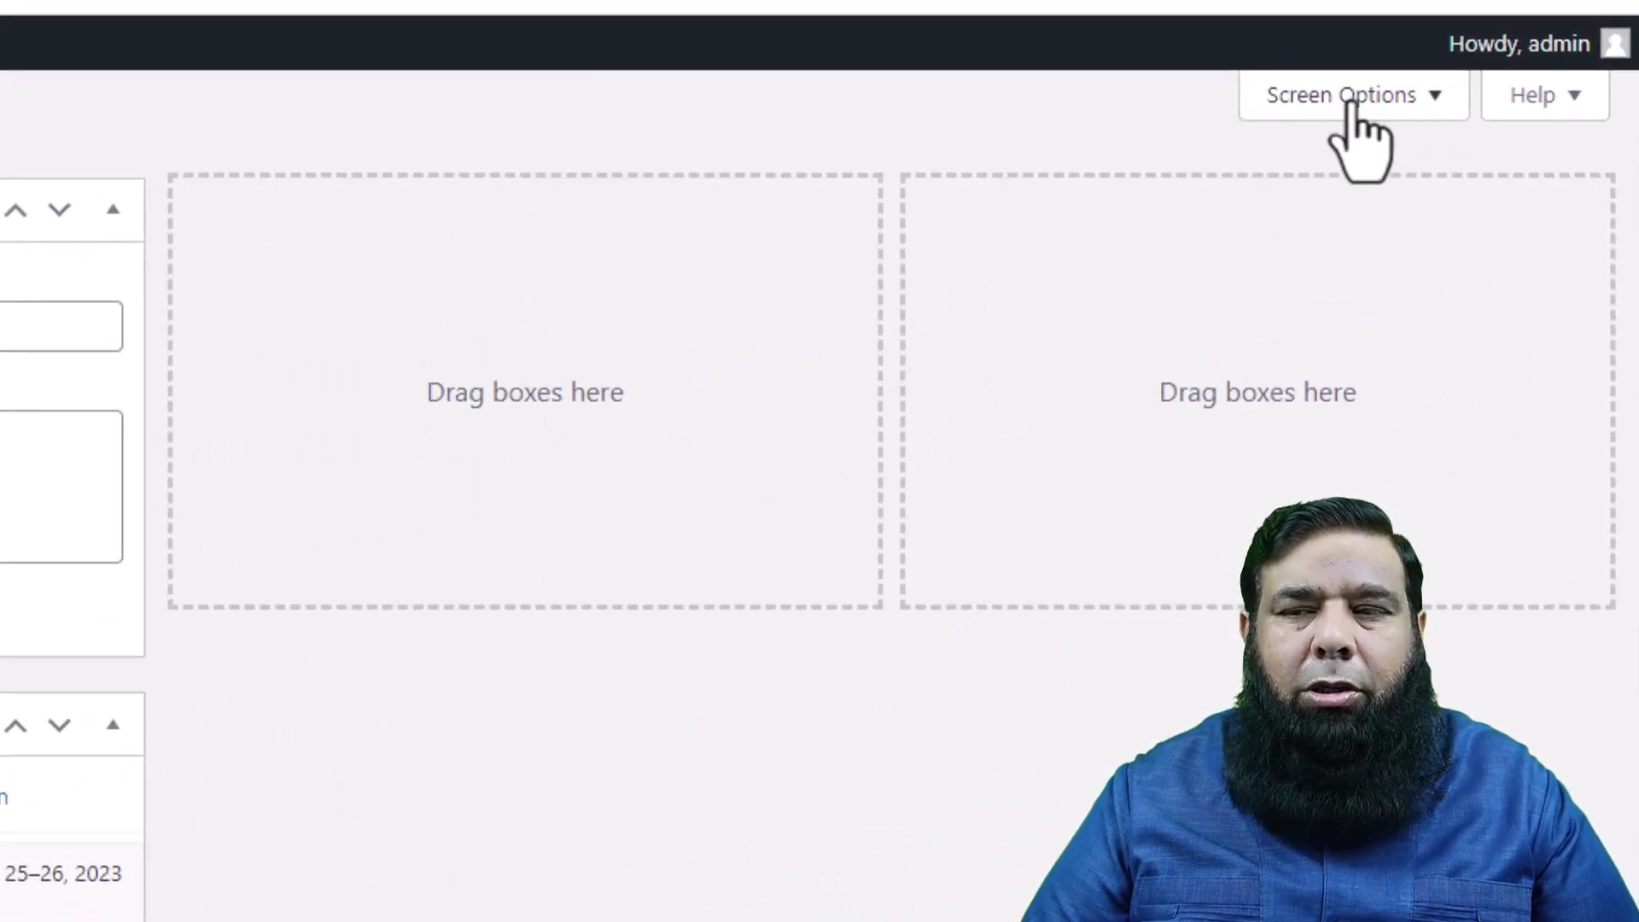
- In Screen Options, uncheck Events and News, Quick Draft, Activity, At a Glance and Site Health Status
{"action": "left_click", "coordinate": [1427, 116]}
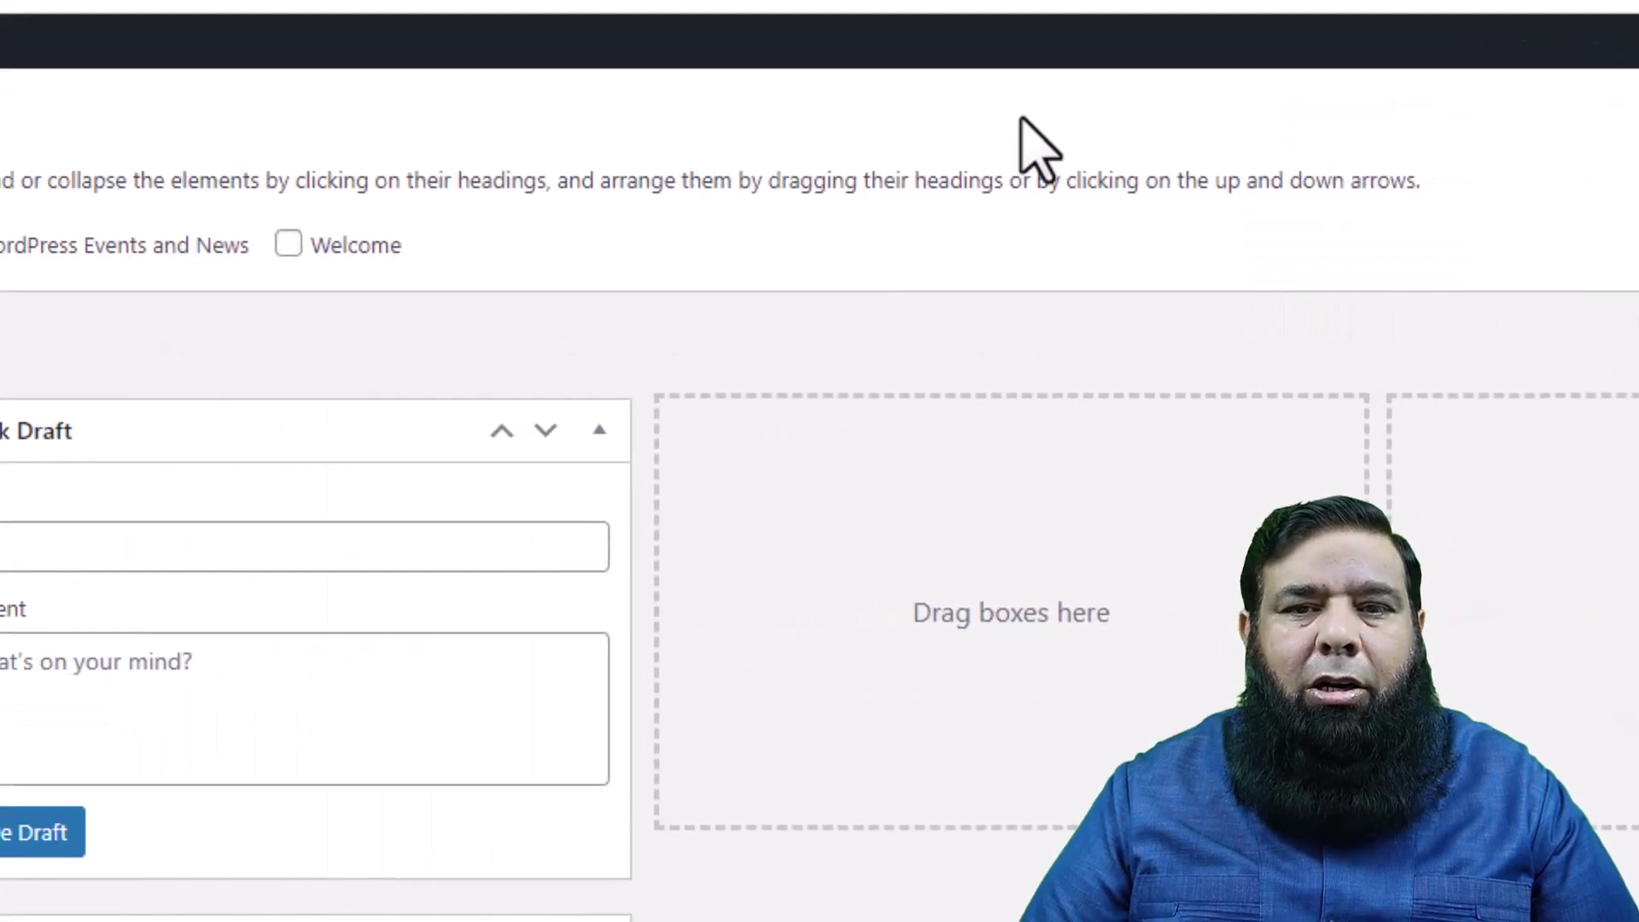
{"action": "left_click", "coordinate": [759, 242]}
{"action": "left_click", "coordinate": [587, 242]}
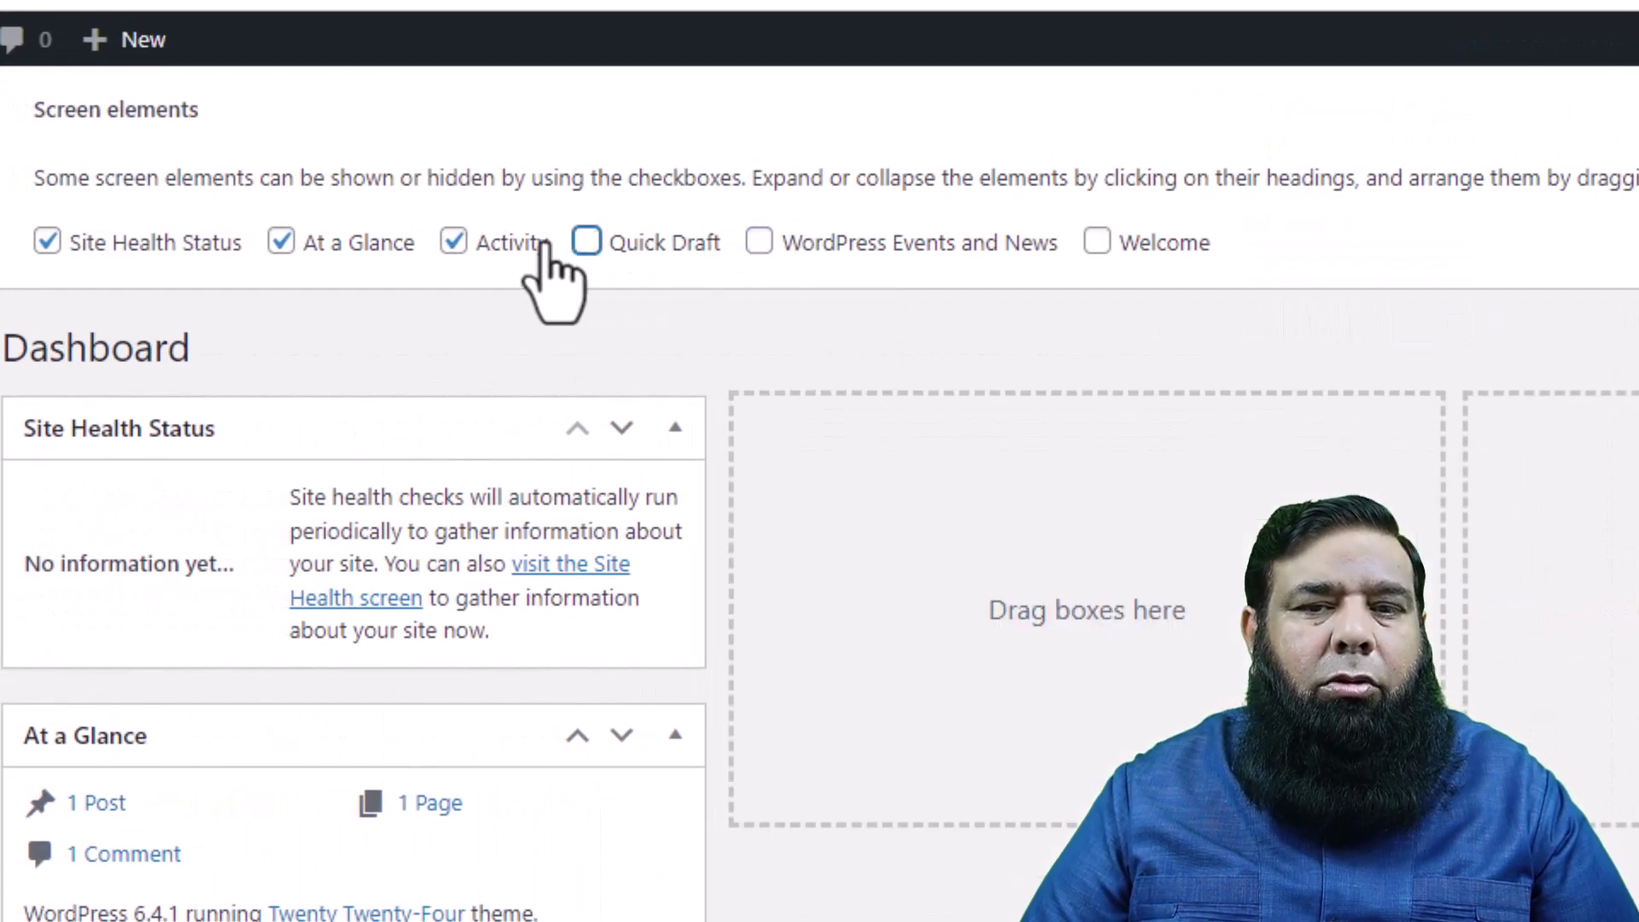
{"action": "left_click", "coordinate": [453, 241]}
{"action": "left_click", "coordinate": [282, 242]}
{"action": "left_click", "coordinate": [48, 242]}
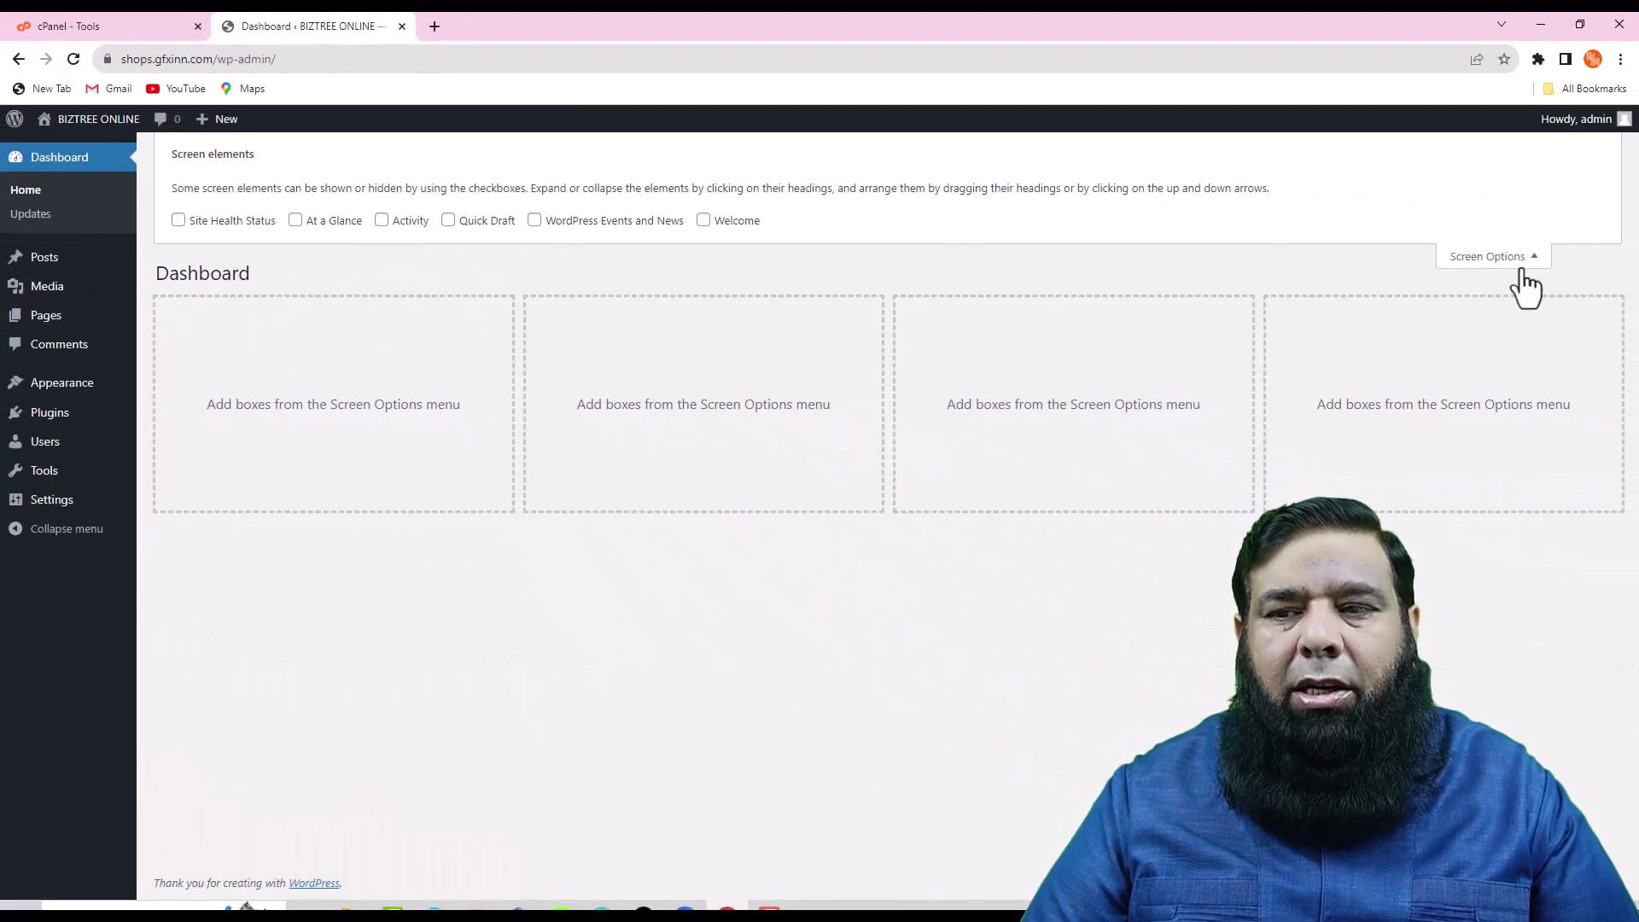
{"action": "left_click", "coordinate": [1519, 261]}
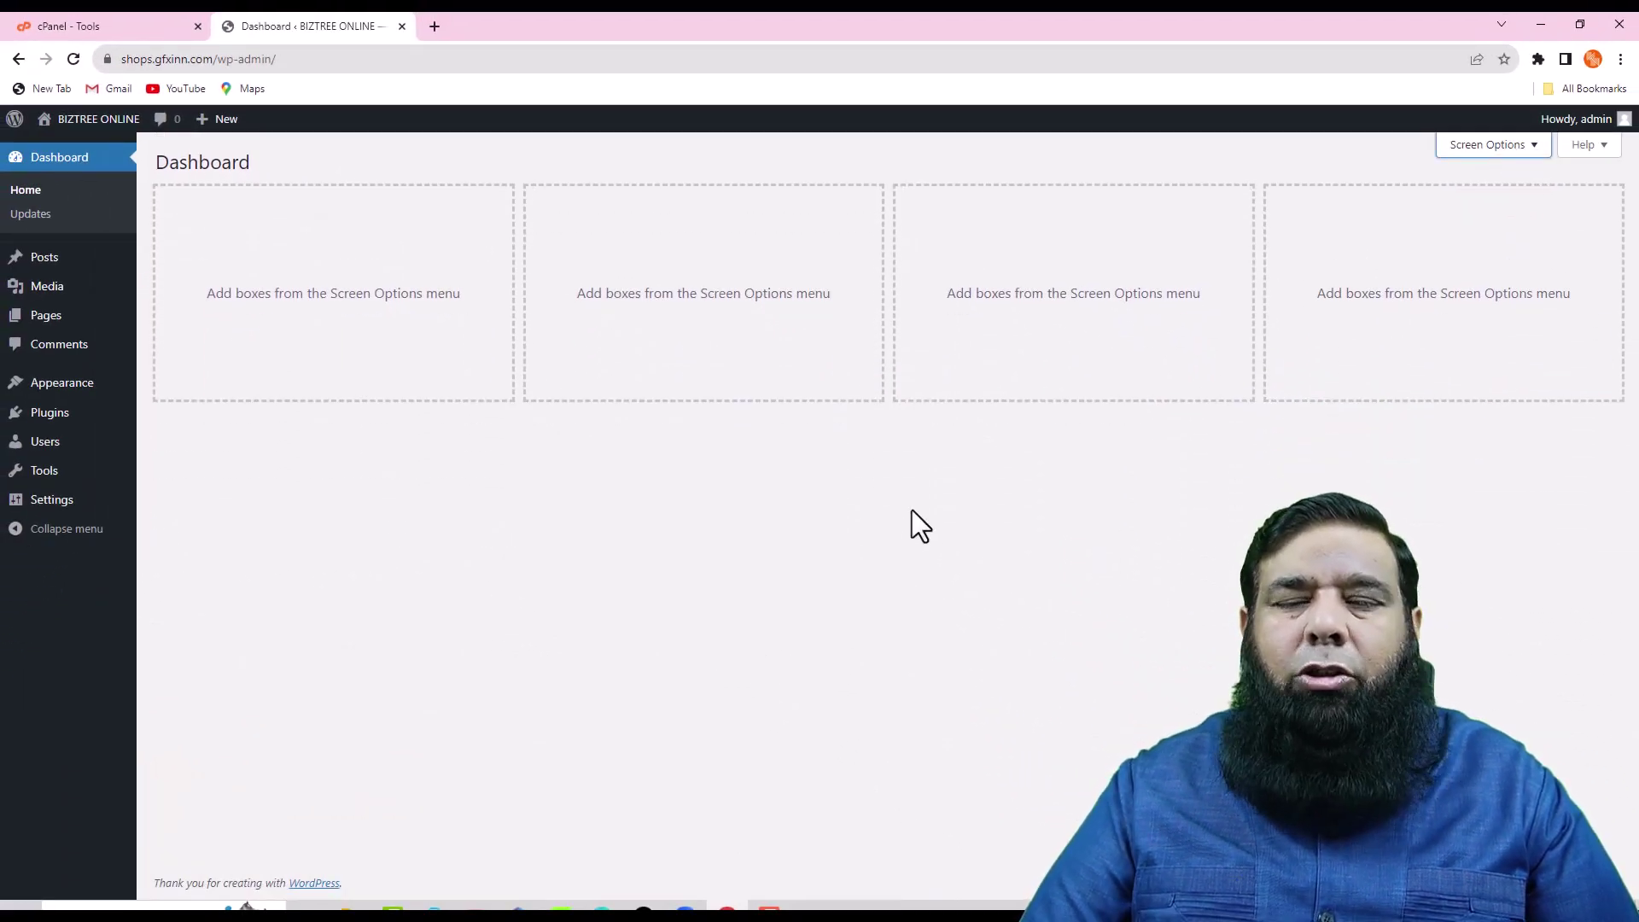